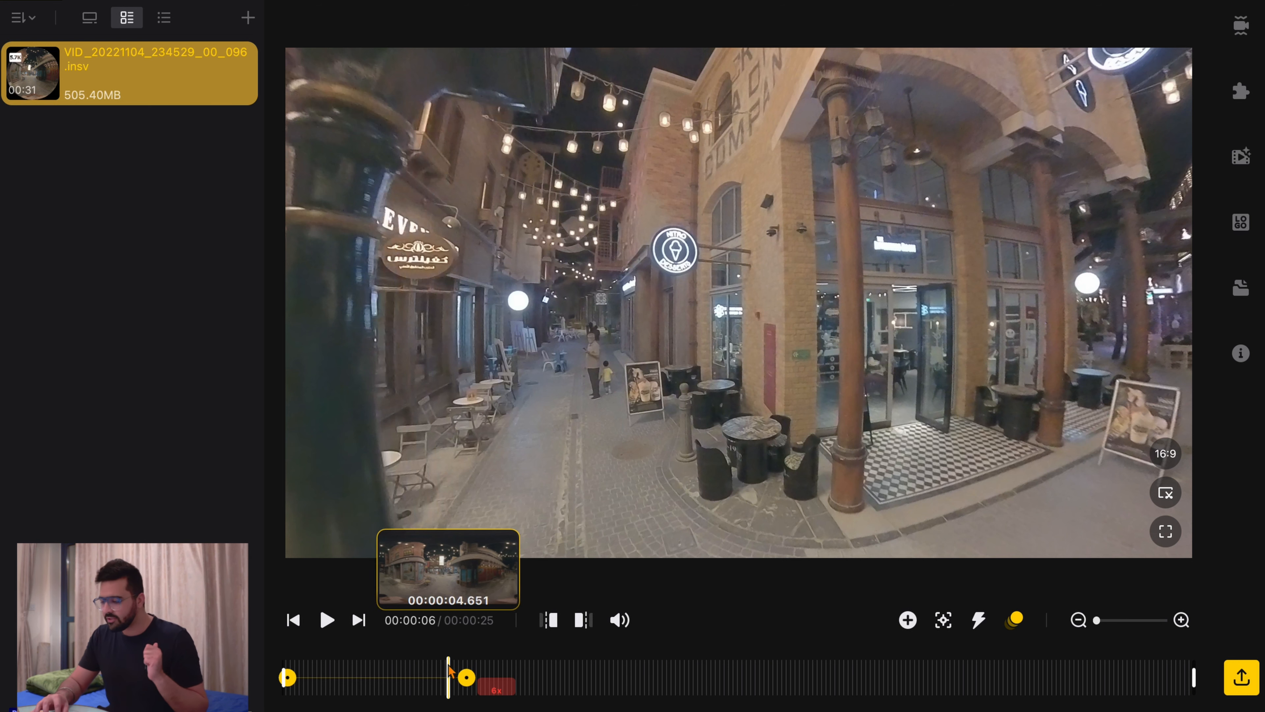
Play the clip from just before the 6x section to about 8 seconds to check the camera movement past the clock.
{"action": "left_click", "coordinate": [448, 670]}
{"action": "key", "text": "space"}
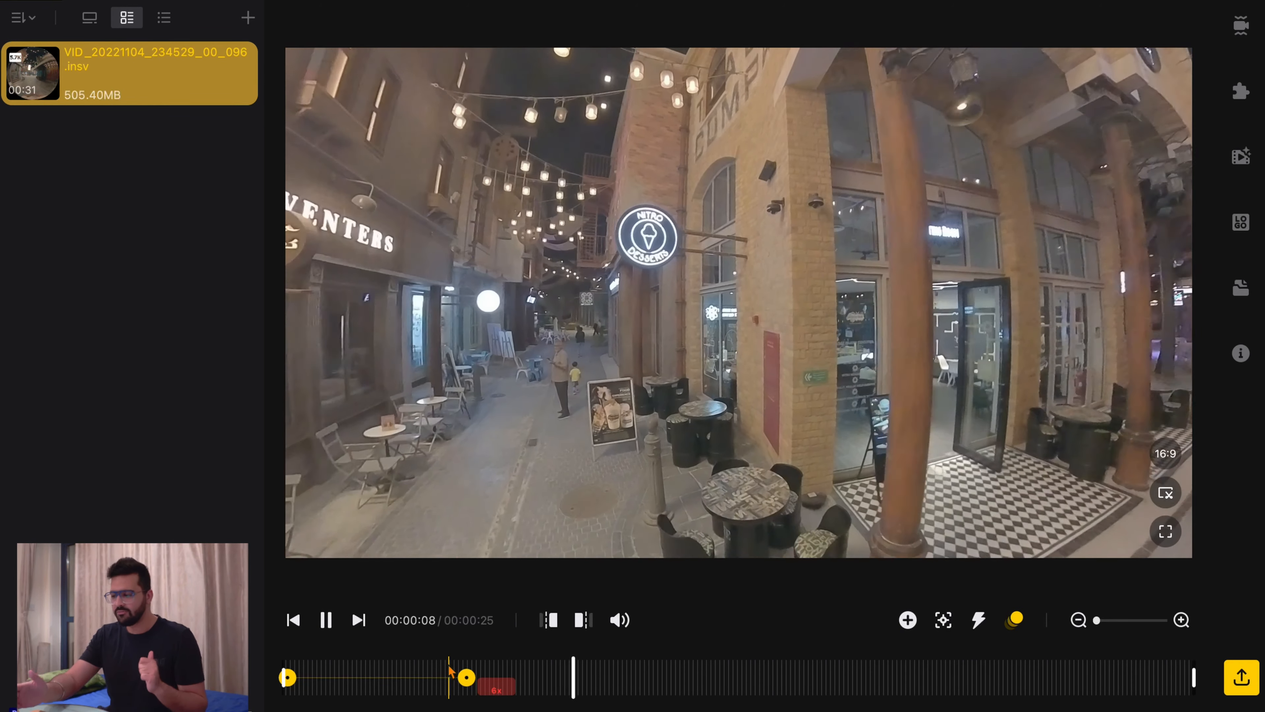
{"action": "key", "text": "space"}
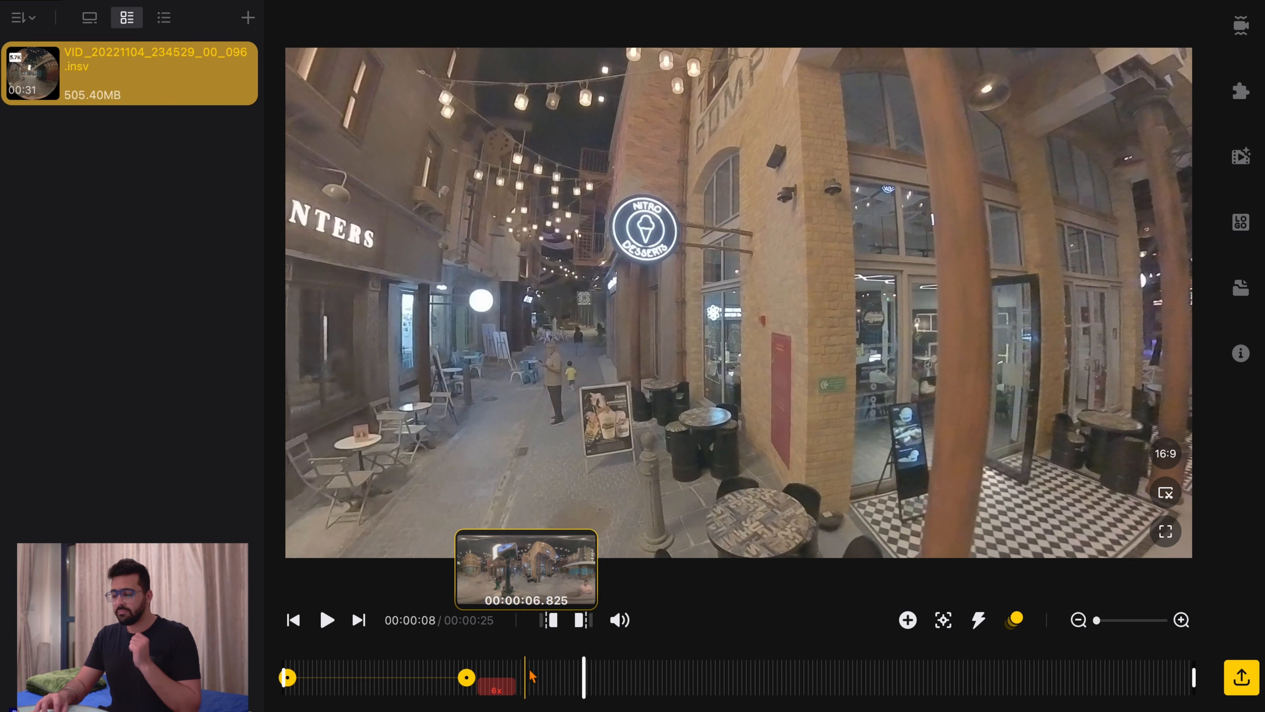
Add a keyframe at the end of the 6x section and aim the view up at the clock, pan 12.1° and tilt 34.9°.
{"action": "left_click", "coordinate": [477, 667]}
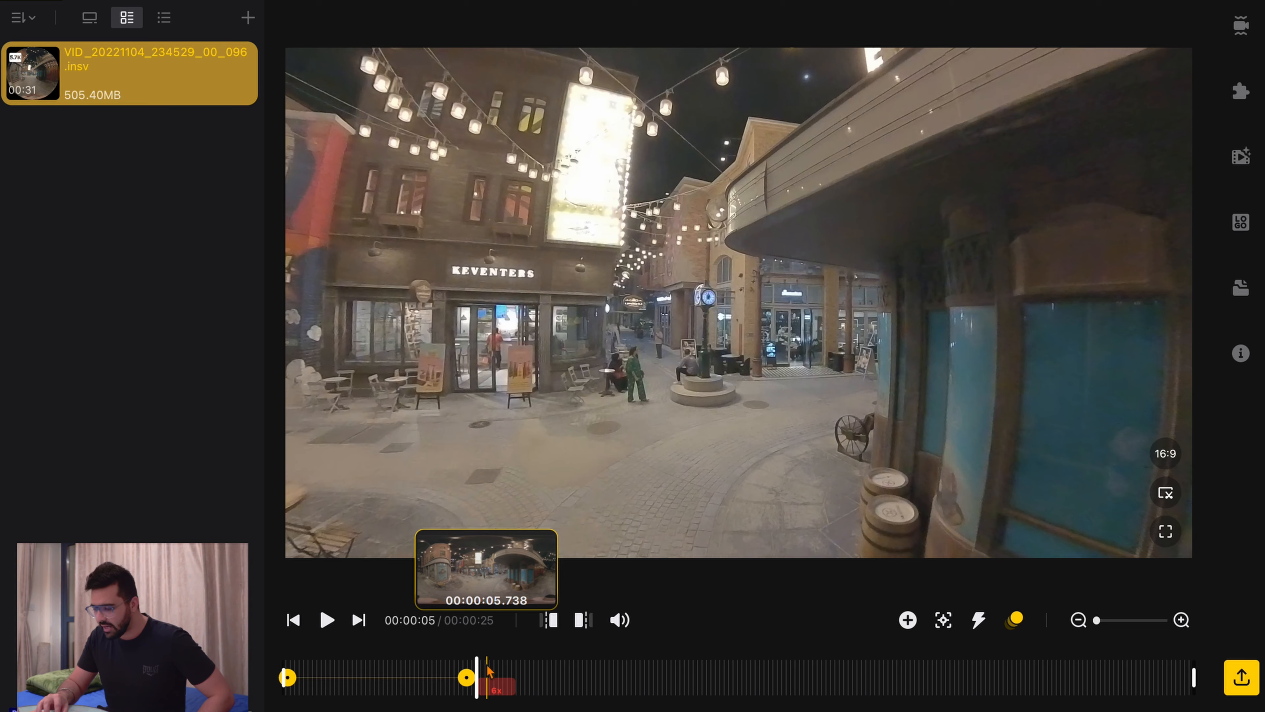
{"action": "key", "text": "space"}
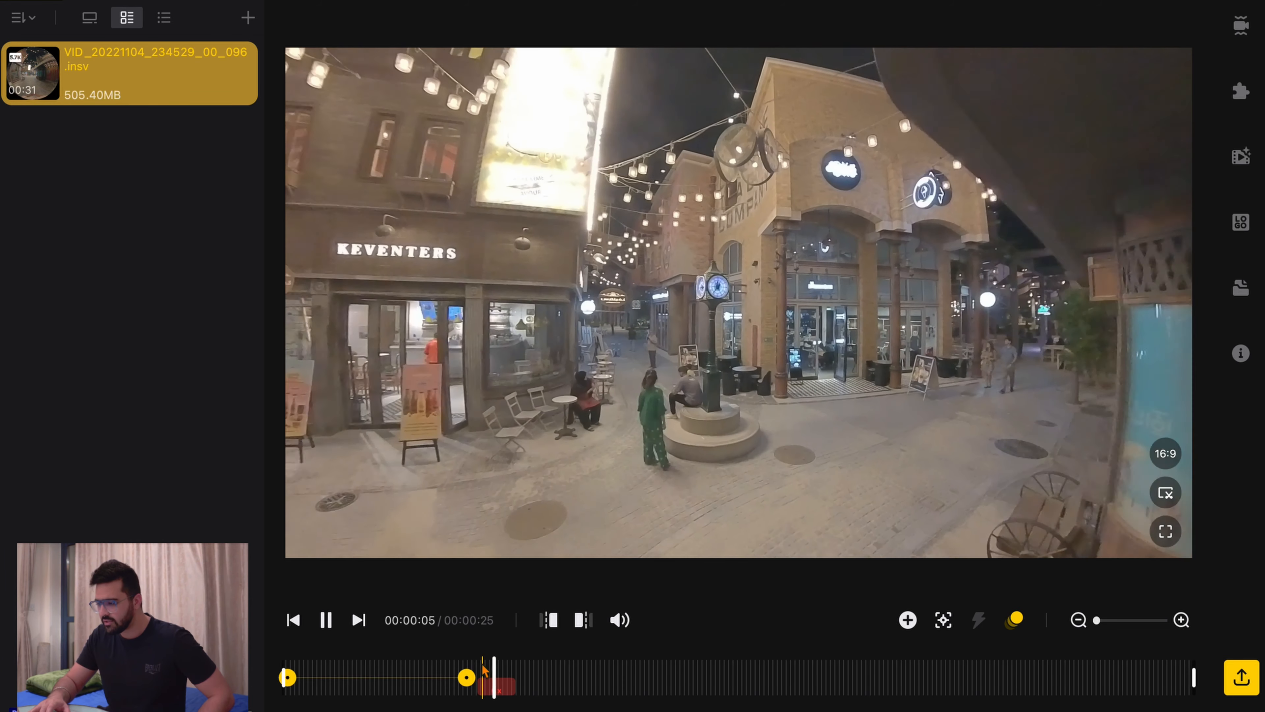
{"action": "key", "text": "space"}
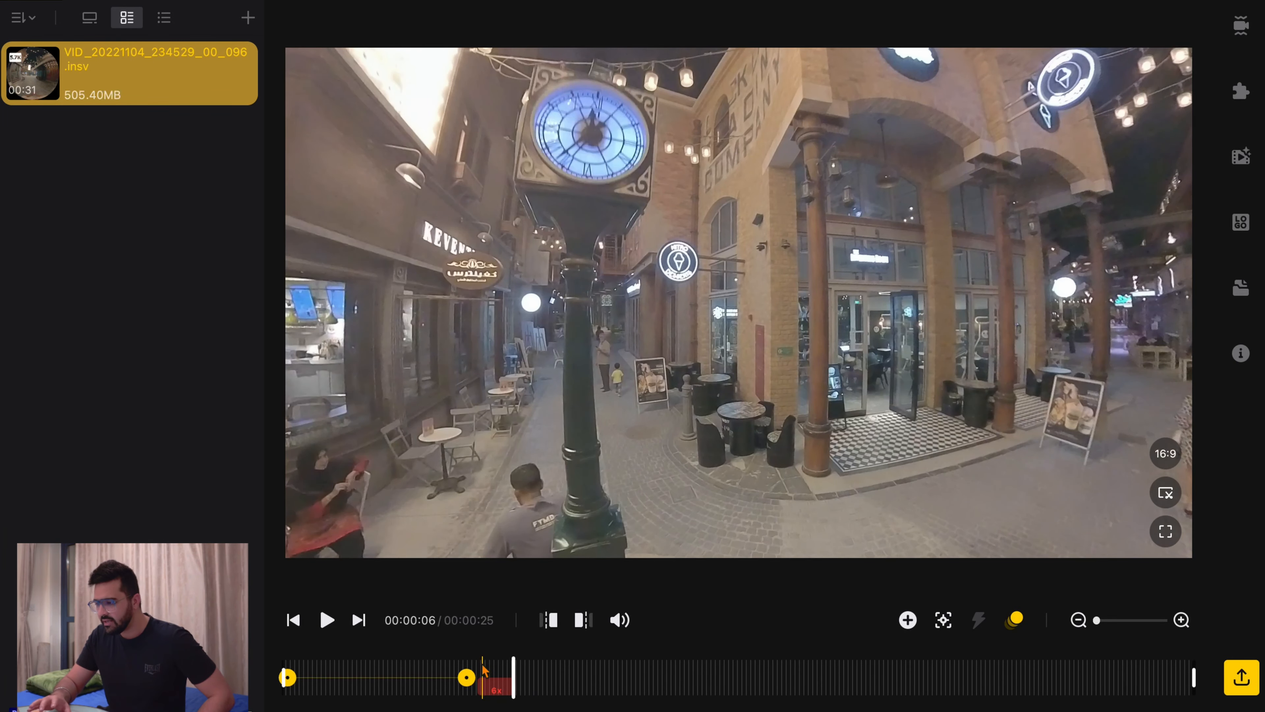
{"action": "left_click", "coordinate": [907, 620]}
{"action": "left_click_drag", "start_coordinate": [566, 198], "coordinate": [704, 335]}
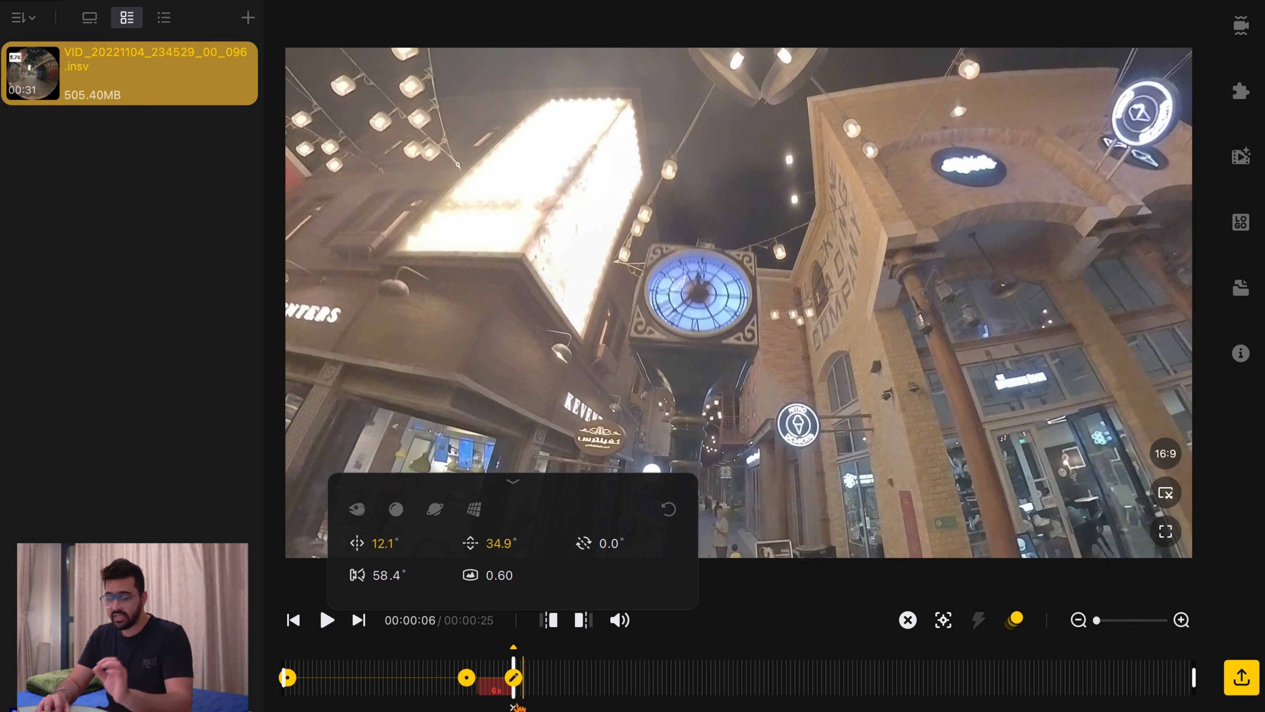
Play back from before the 6x section to just past the keyframe at its end to review the tilt towards the clock.
{"action": "left_click", "coordinate": [448, 674]}
{"action": "key", "text": "space"}
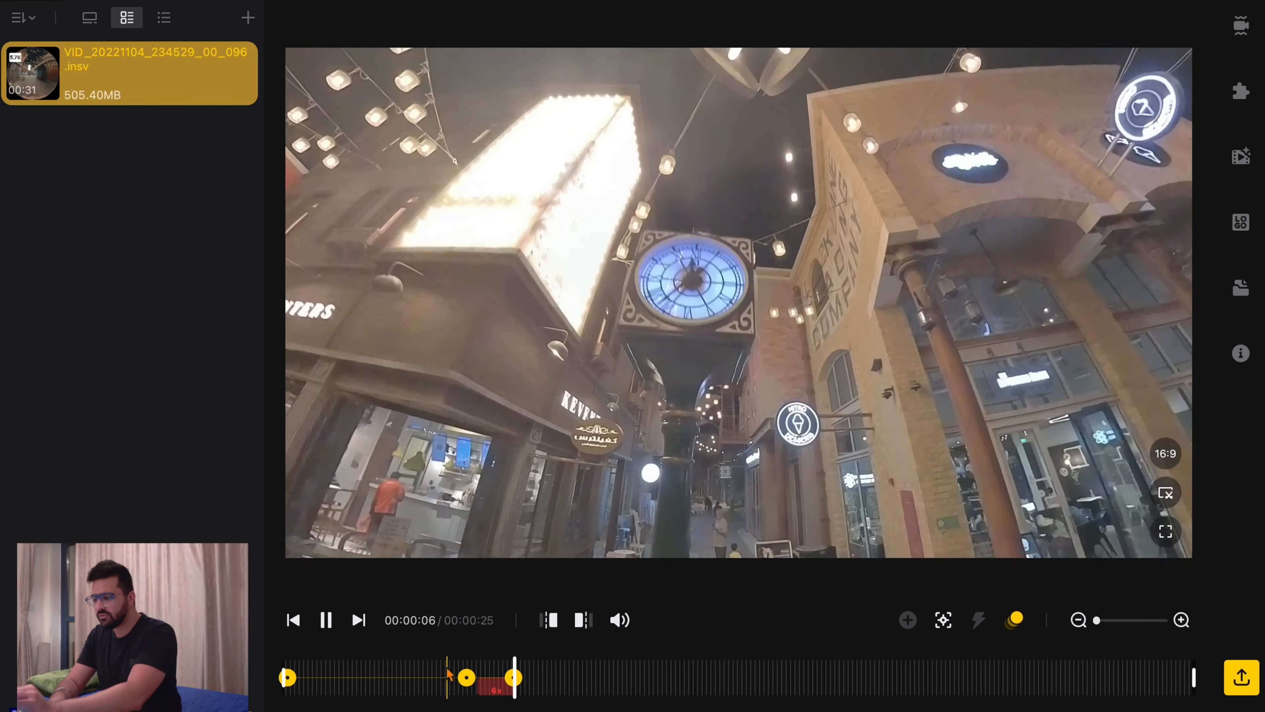
{"action": "key", "text": "space"}
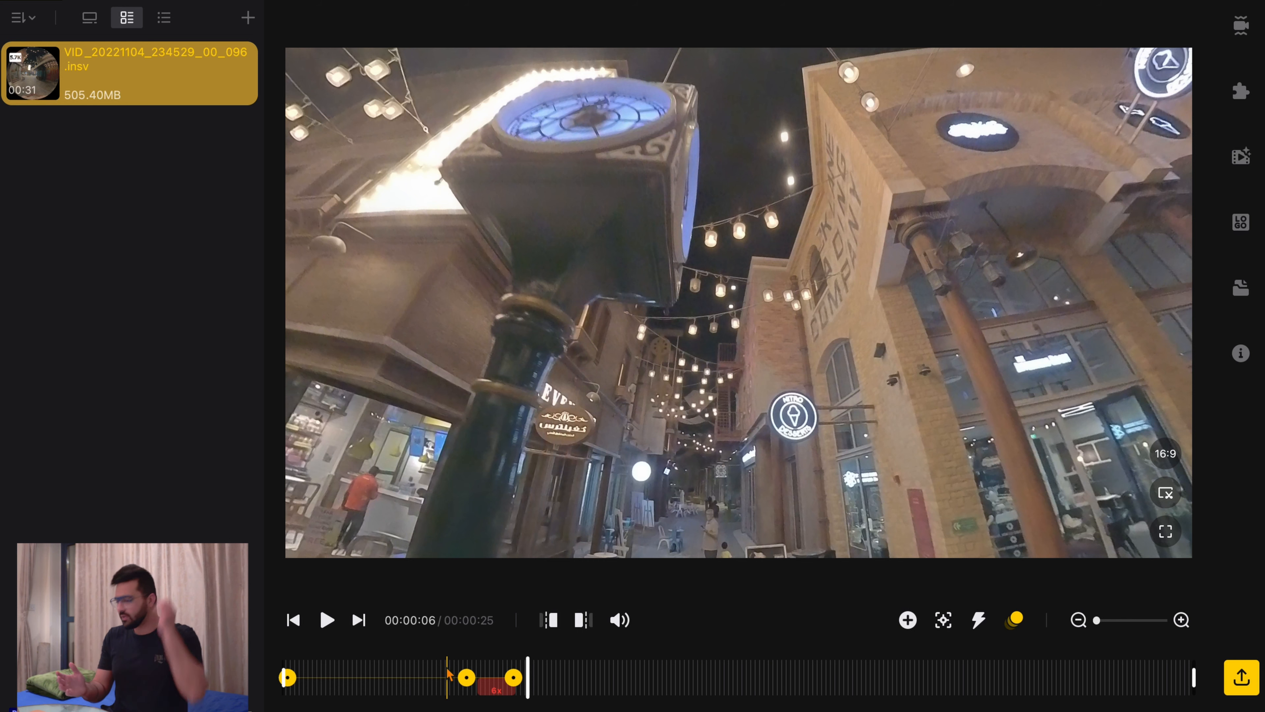
Add a keyframe at about 8 seconds and turn the view back to the clock, pan 133.9° and tilt 28.5°.
{"action": "key", "text": "space"}
{"action": "key", "text": "space"}
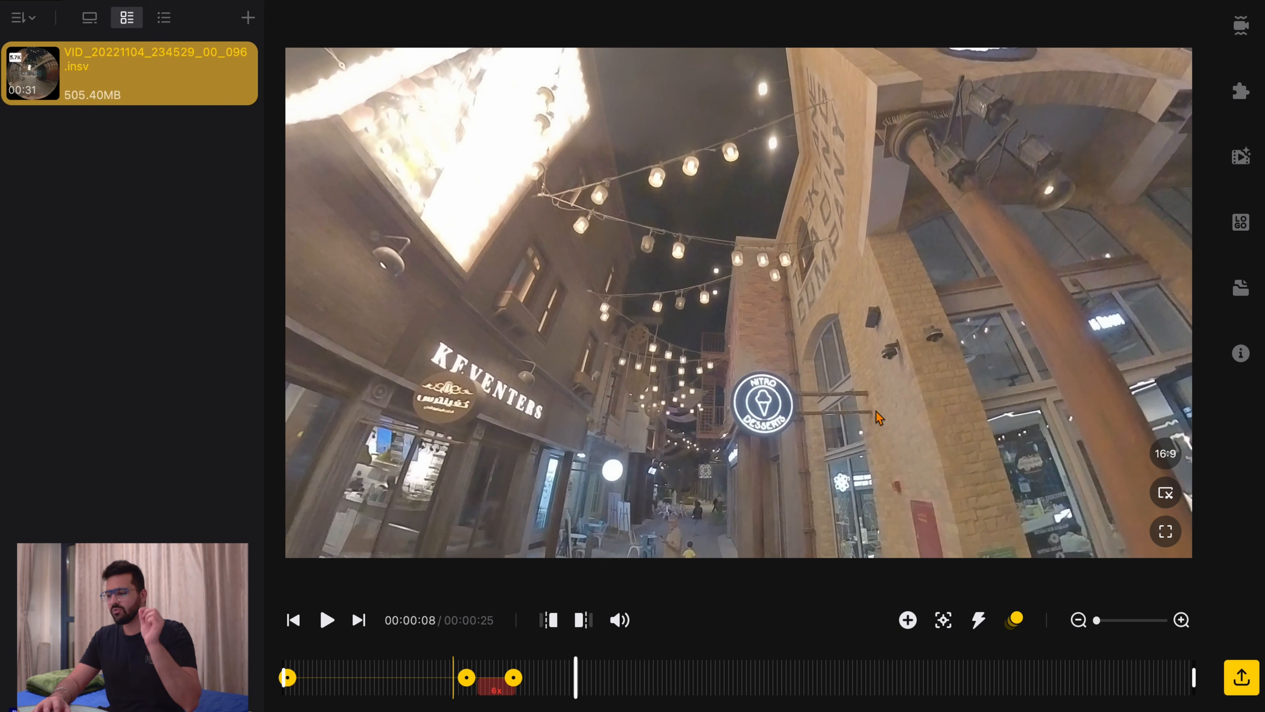
{"action": "left_click", "coordinate": [907, 619]}
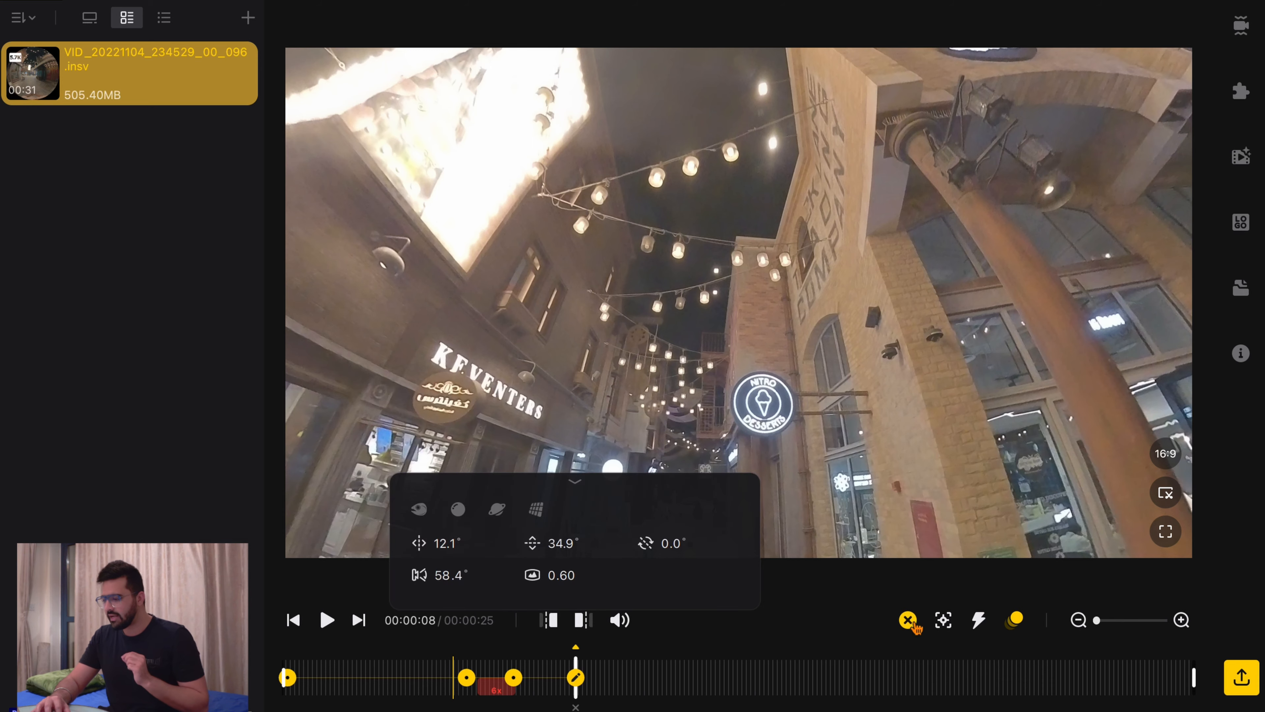
{"action": "left_click_drag", "start_coordinate": [583, 306], "coordinate": [791, 174]}
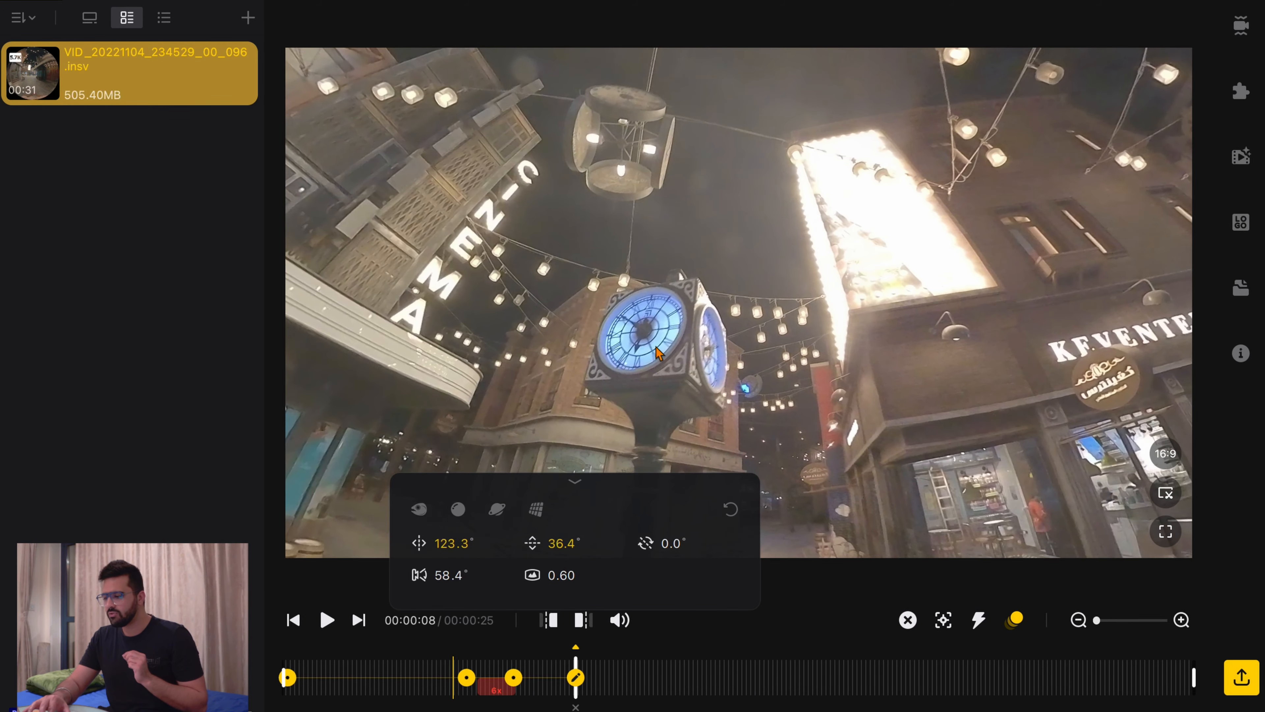
{"action": "left_click_drag", "start_coordinate": [659, 354], "coordinate": [728, 300]}
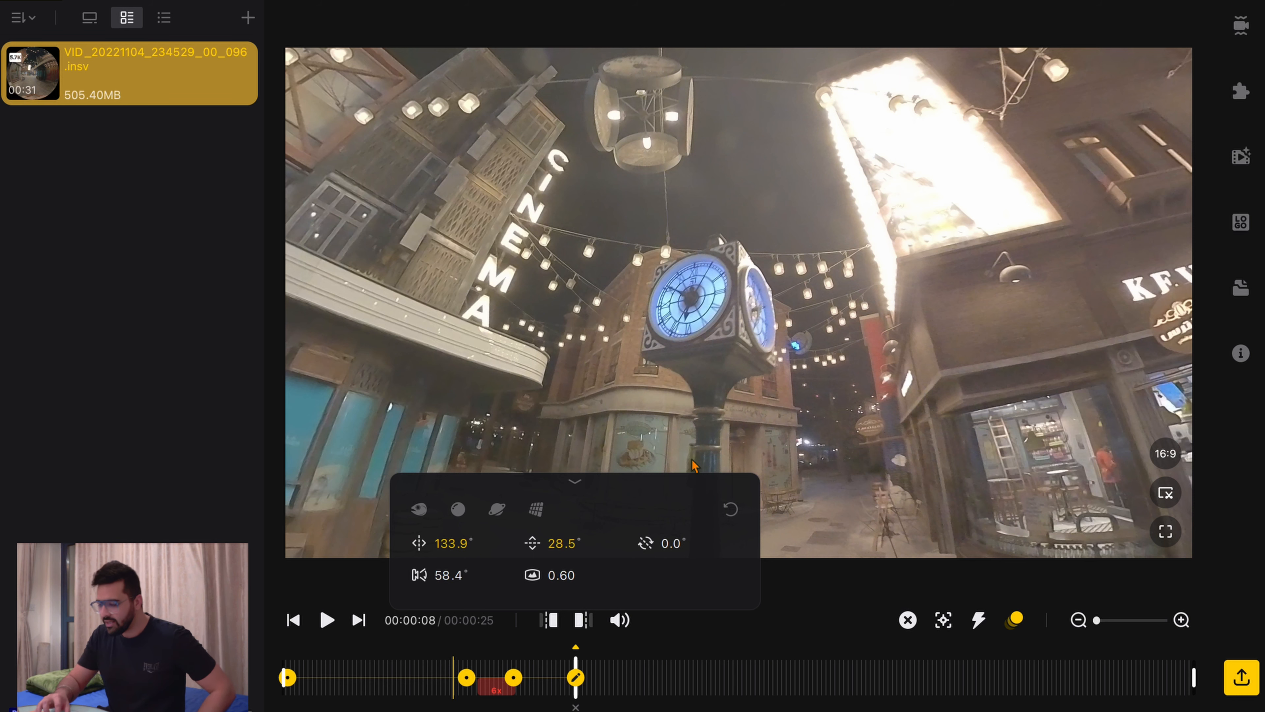
Play back from about 4 to 9 seconds to review the turn around the clock up to the 8-second keyframe.
{"action": "left_click", "coordinate": [447, 672]}
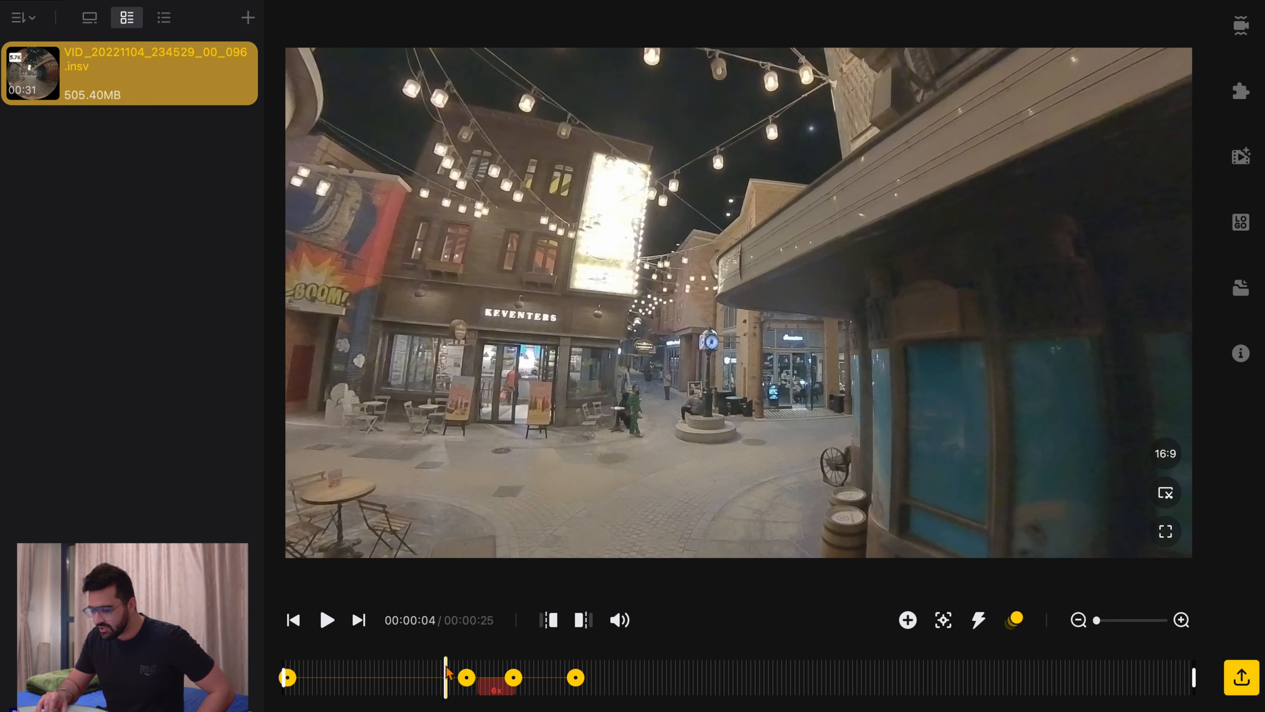
{"action": "key", "text": "space"}
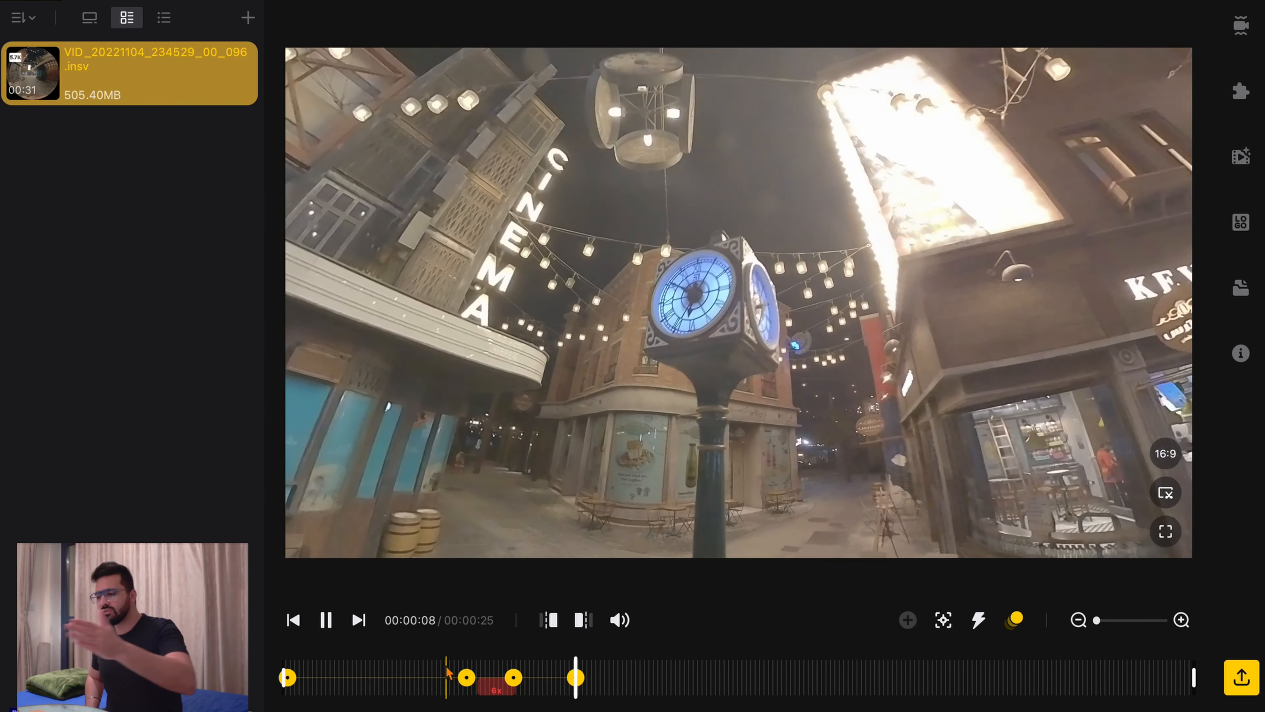
{"action": "key", "text": "space"}
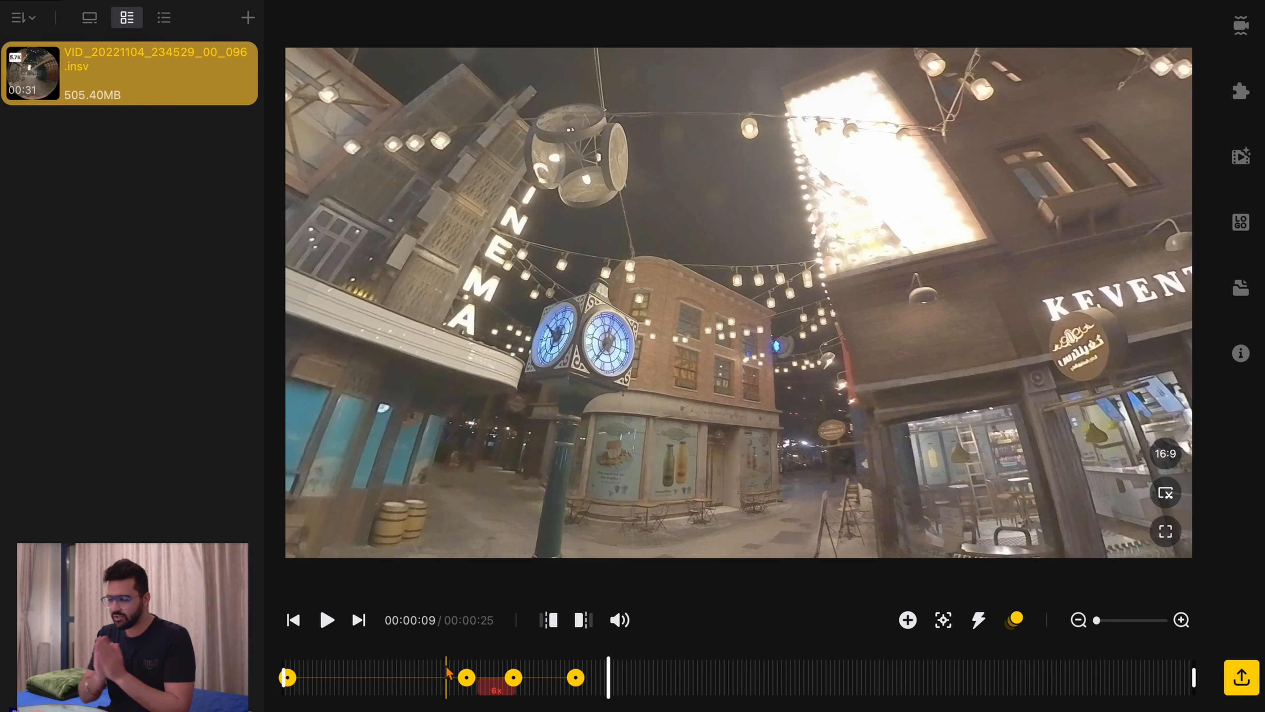
Set the transition between the keyframes at 6 and 8 seconds to Fade-In Fade-Out.
{"action": "left_click", "coordinate": [512, 677]}
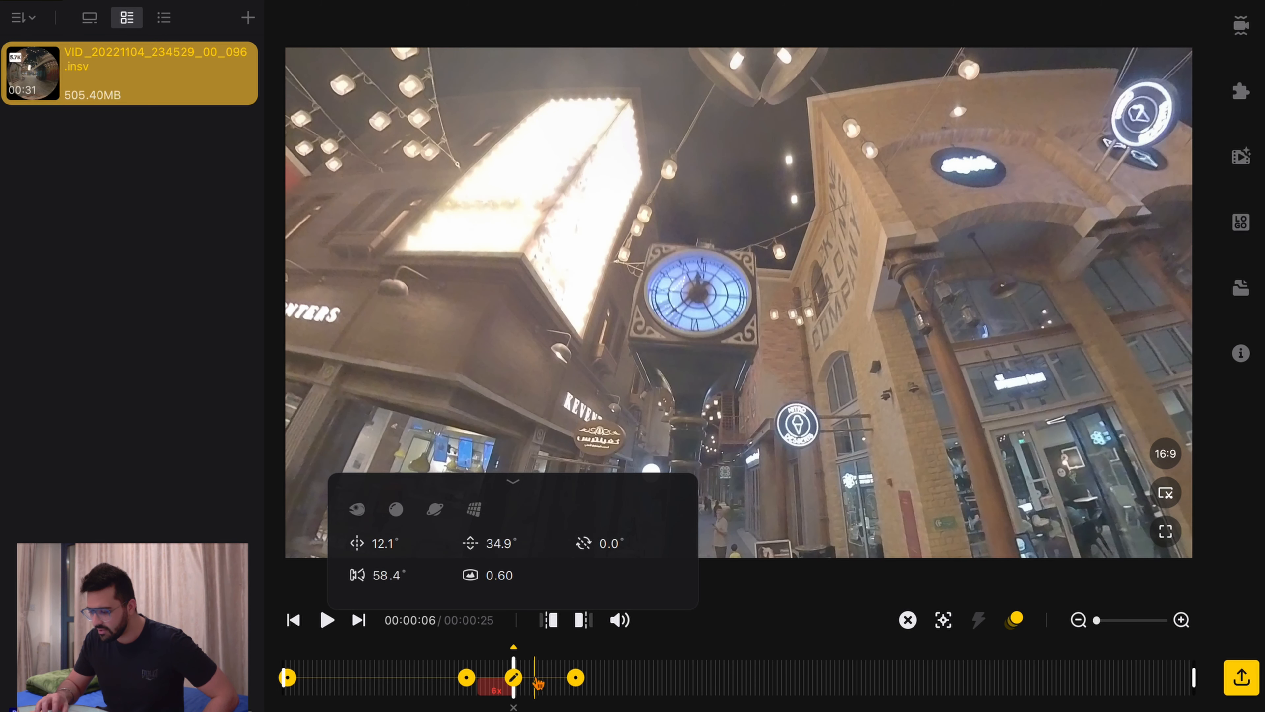
{"action": "left_click", "coordinate": [541, 678]}
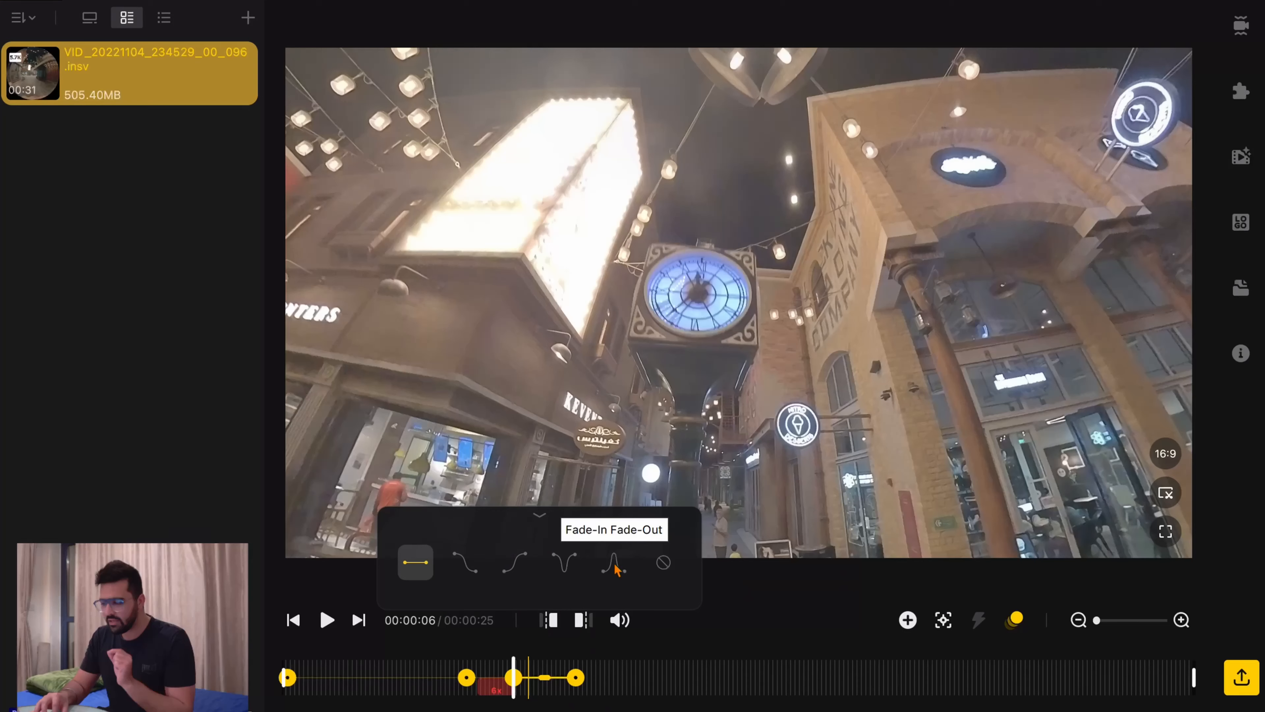
{"action": "left_click", "coordinate": [616, 569]}
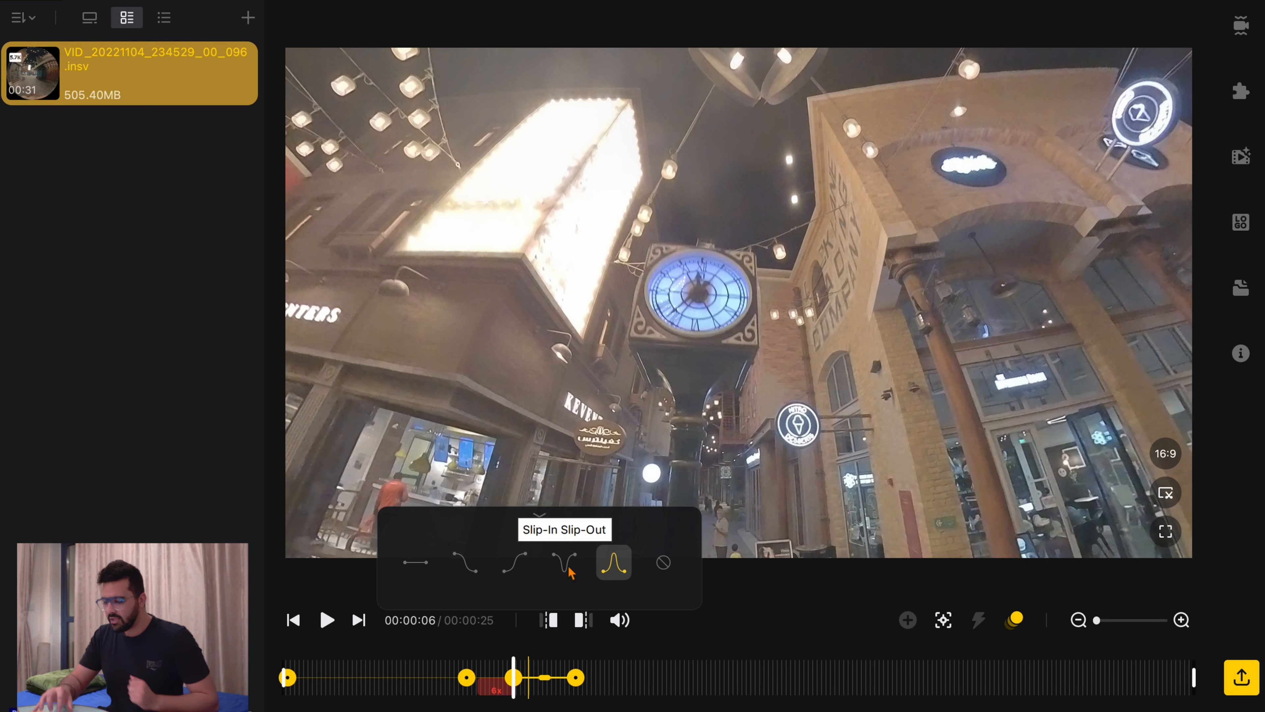
Play back from about 4 to 10 seconds to review the eased transition between the last two keyframes.
{"action": "left_click", "coordinate": [464, 676]}
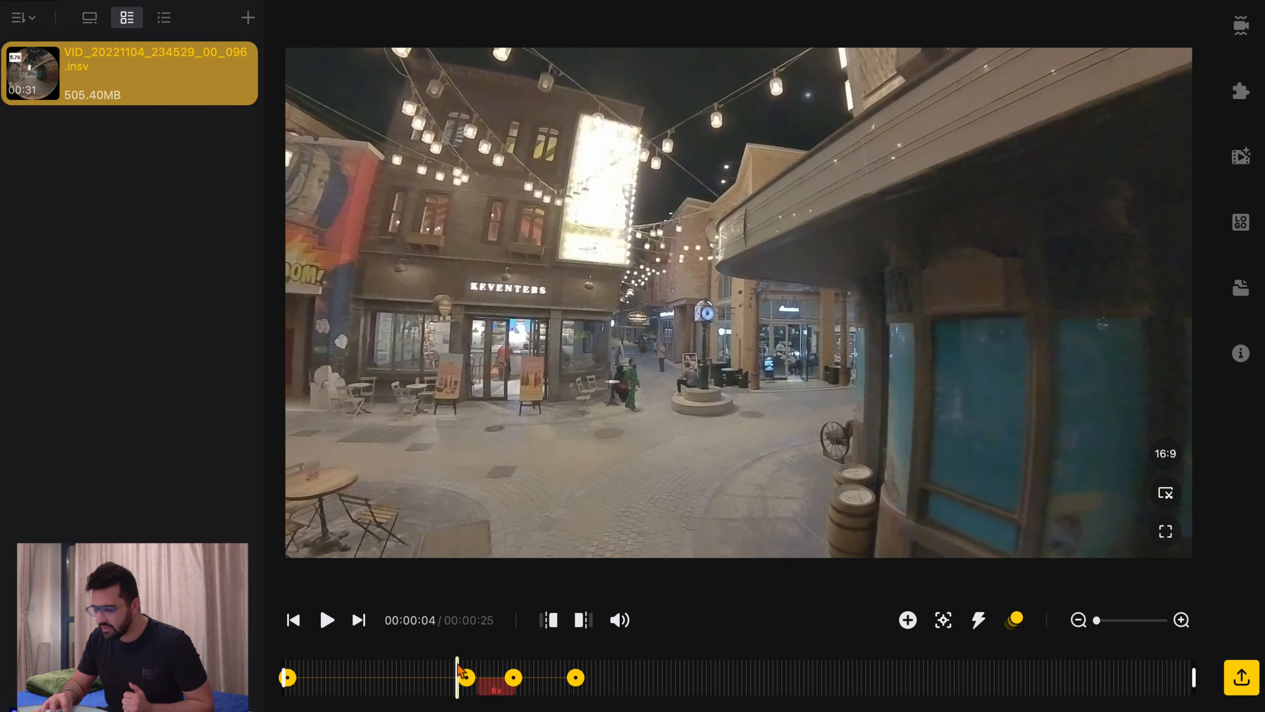
{"action": "key", "text": "space"}
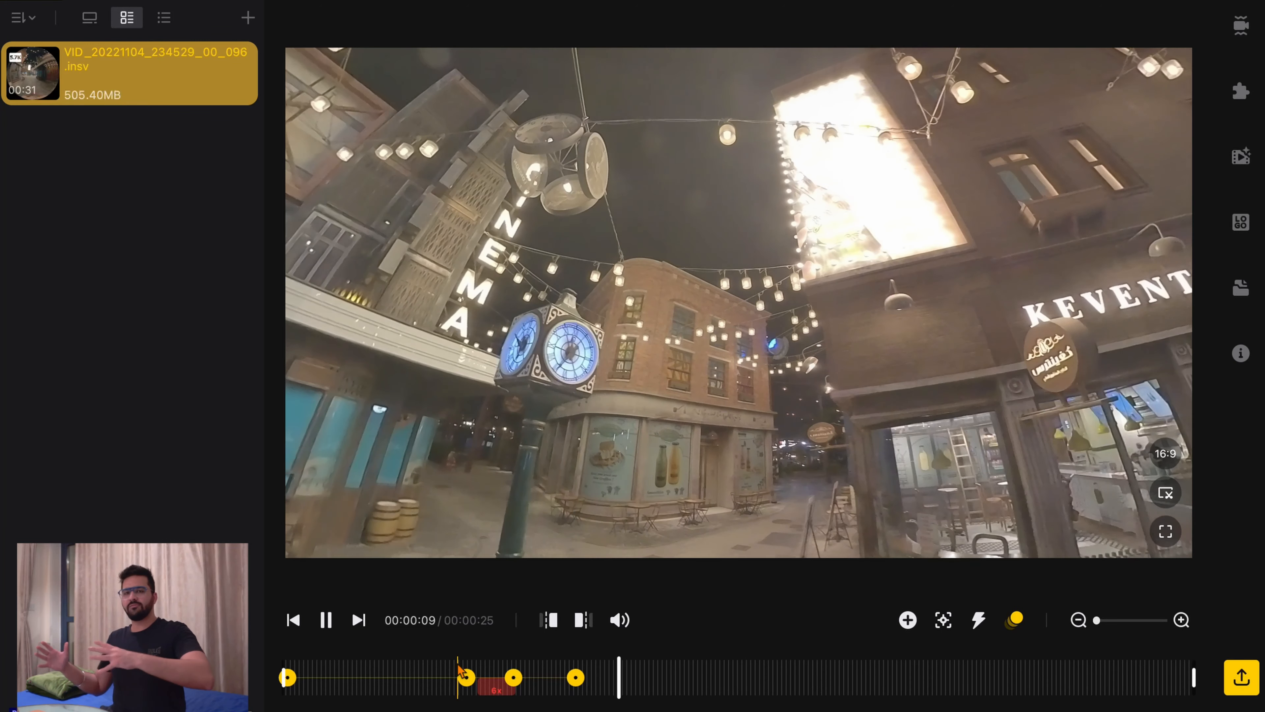
{"action": "key", "text": "space"}
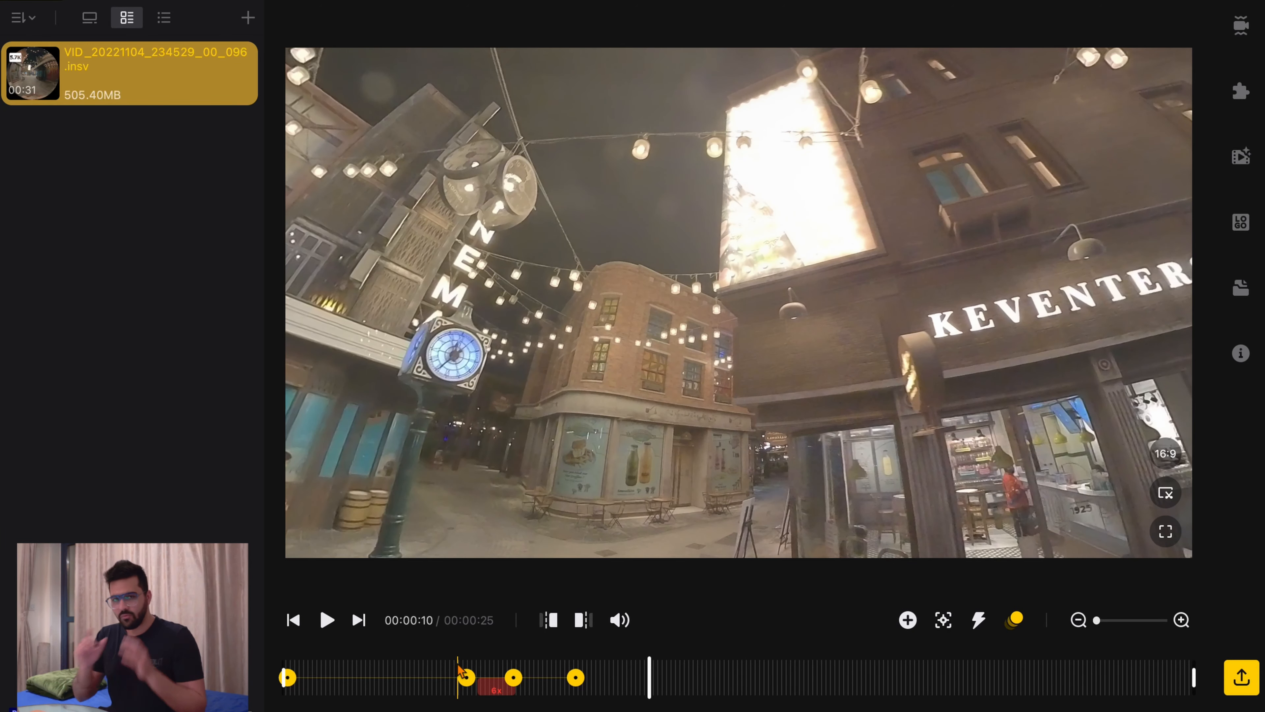
Add a keyframe at about 7 seconds framing the clock face, with pan 106.3°, tilt 50.0° and field of view 44.5°.
{"action": "left_click", "coordinate": [530, 673]}
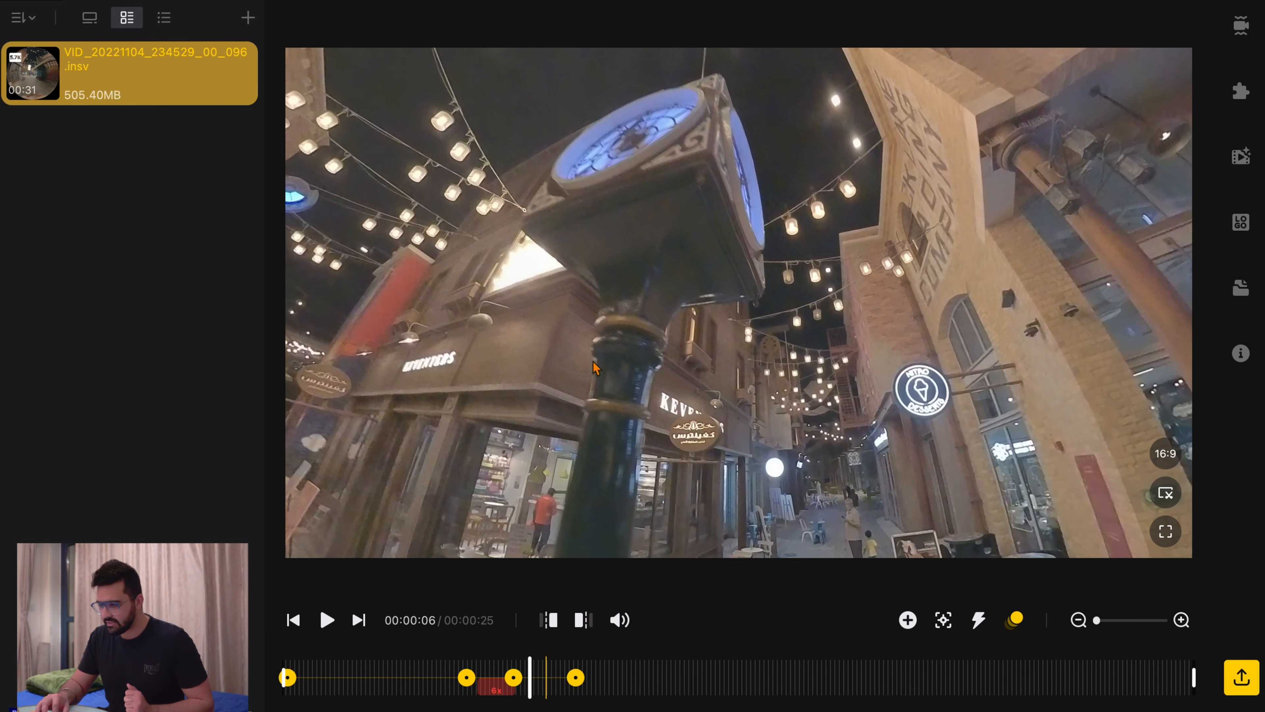
{"action": "left_click", "coordinate": [546, 672]}
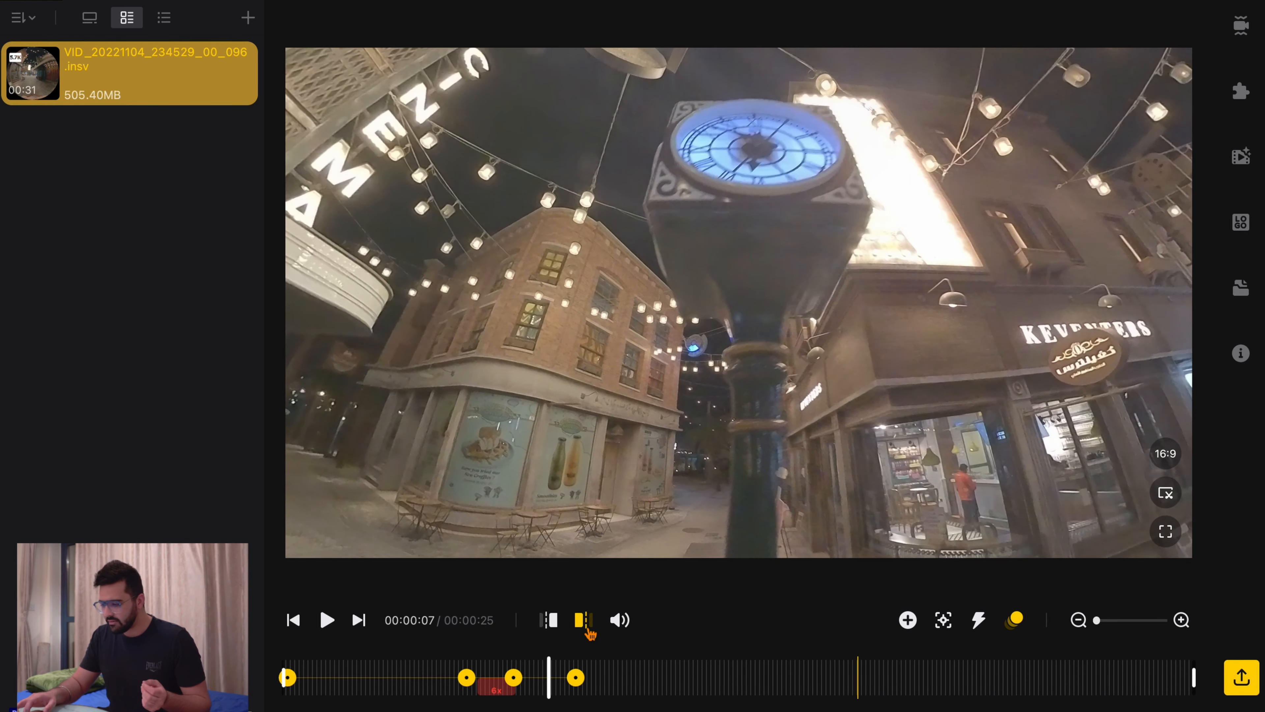
{"action": "left_click", "coordinate": [908, 620]}
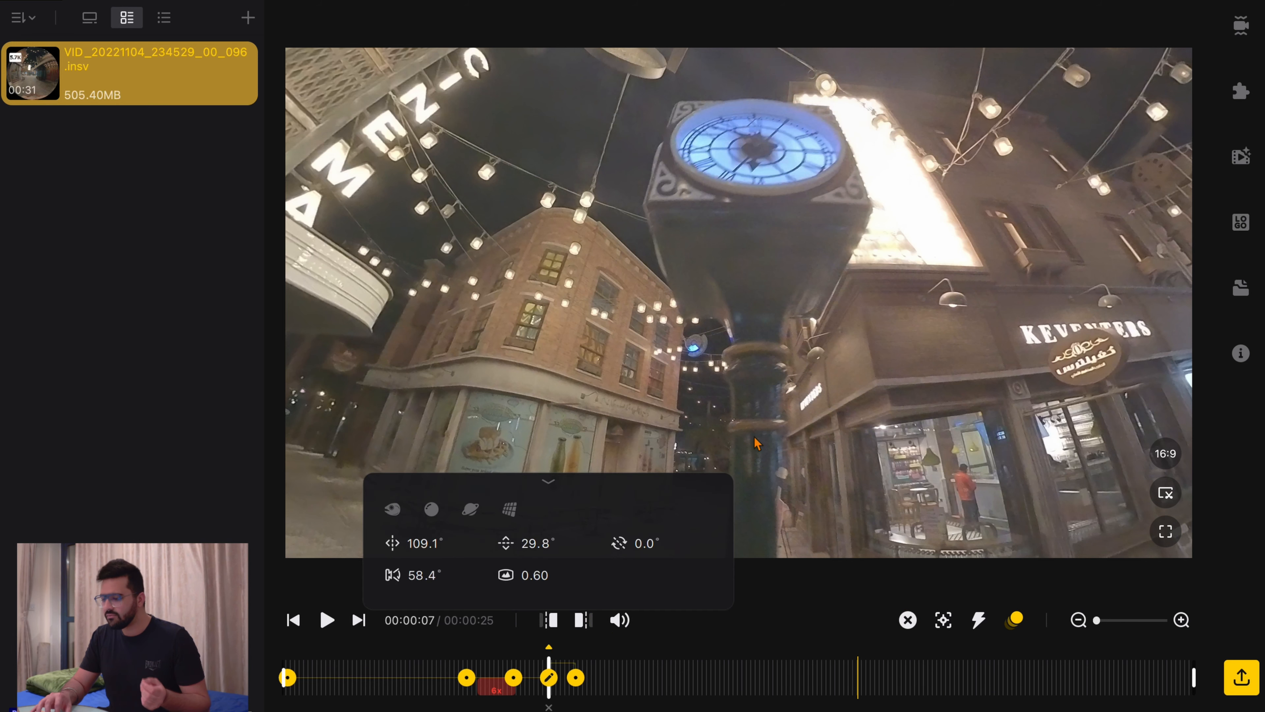
{"action": "left_click_drag", "start_coordinate": [718, 220], "coordinate": [709, 311]}
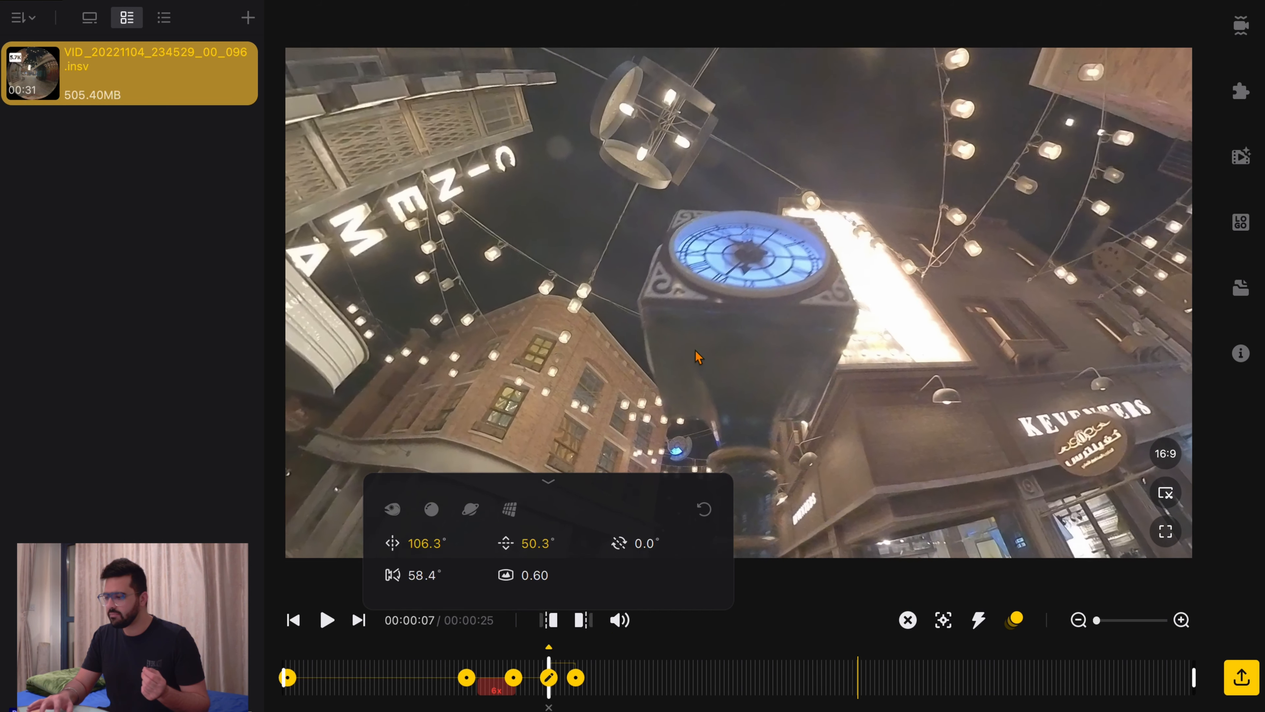
{"action": "left_click_drag", "start_coordinate": [422, 590], "coordinate": [300, 589]}
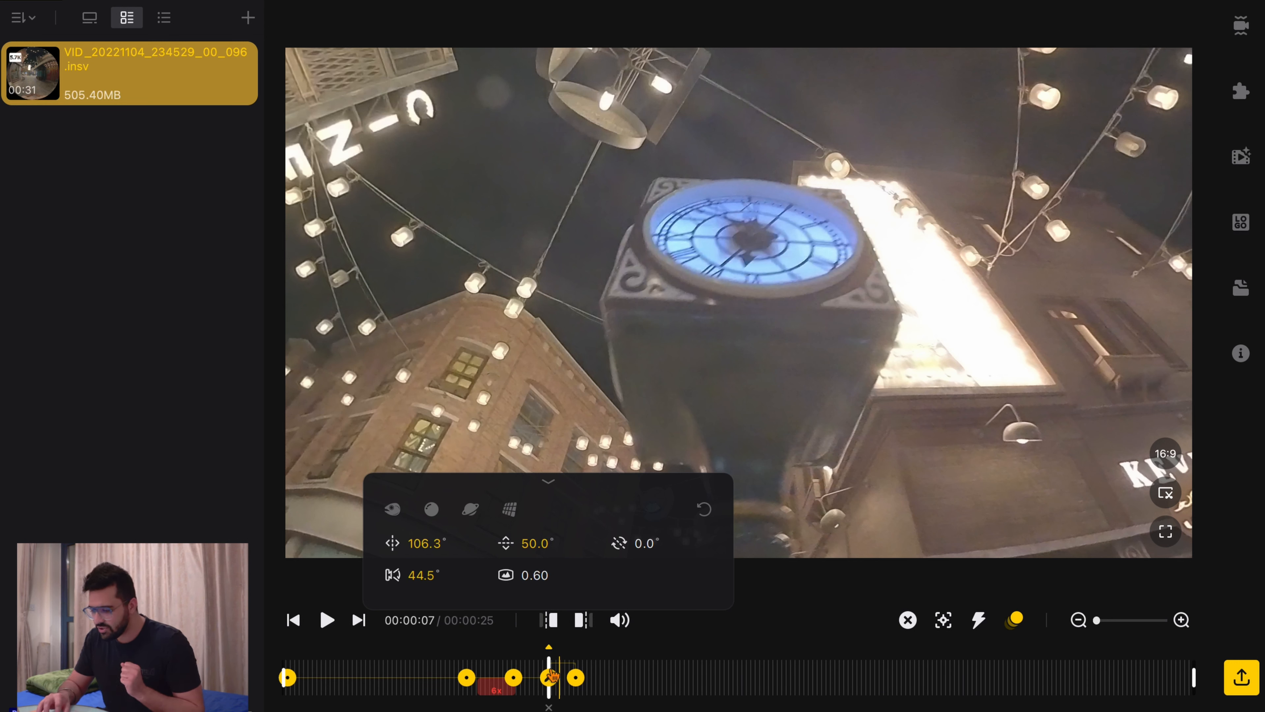
Apply the Fade-In Fade-Out transition to both segments adjoining the 7-second keyframe.
{"action": "left_click", "coordinate": [534, 685]}
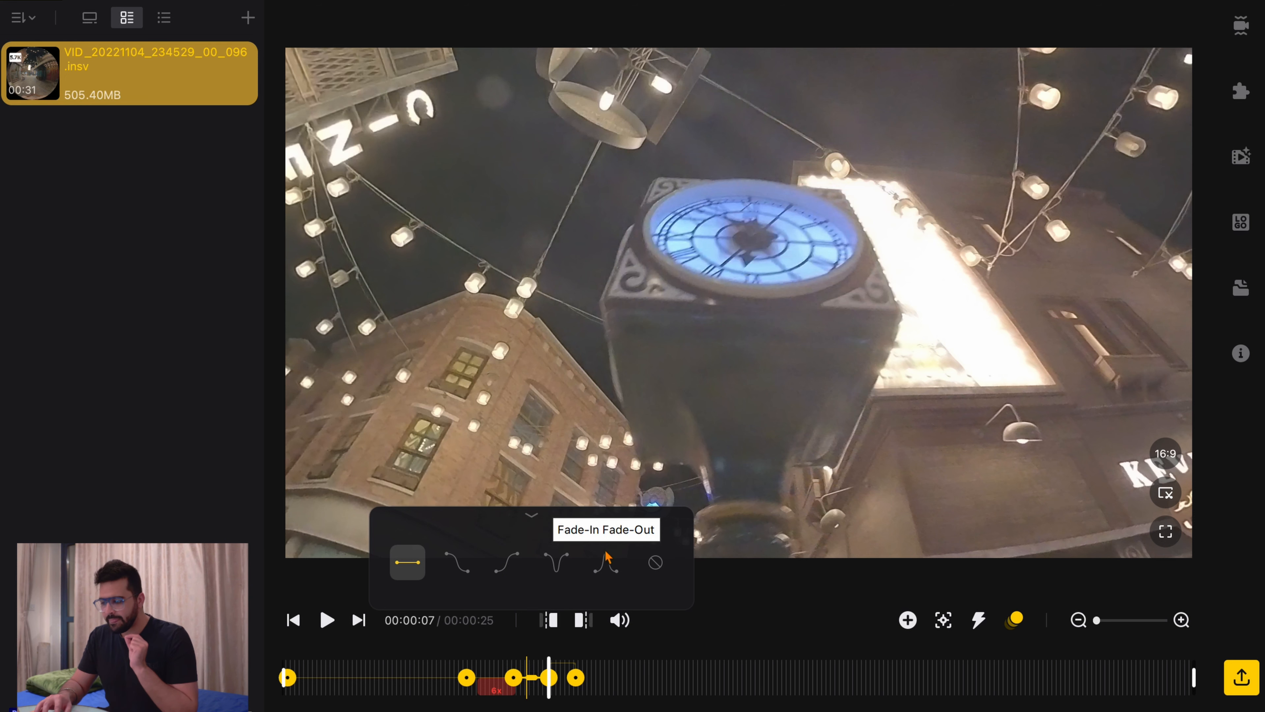
{"action": "left_click", "coordinate": [607, 563]}
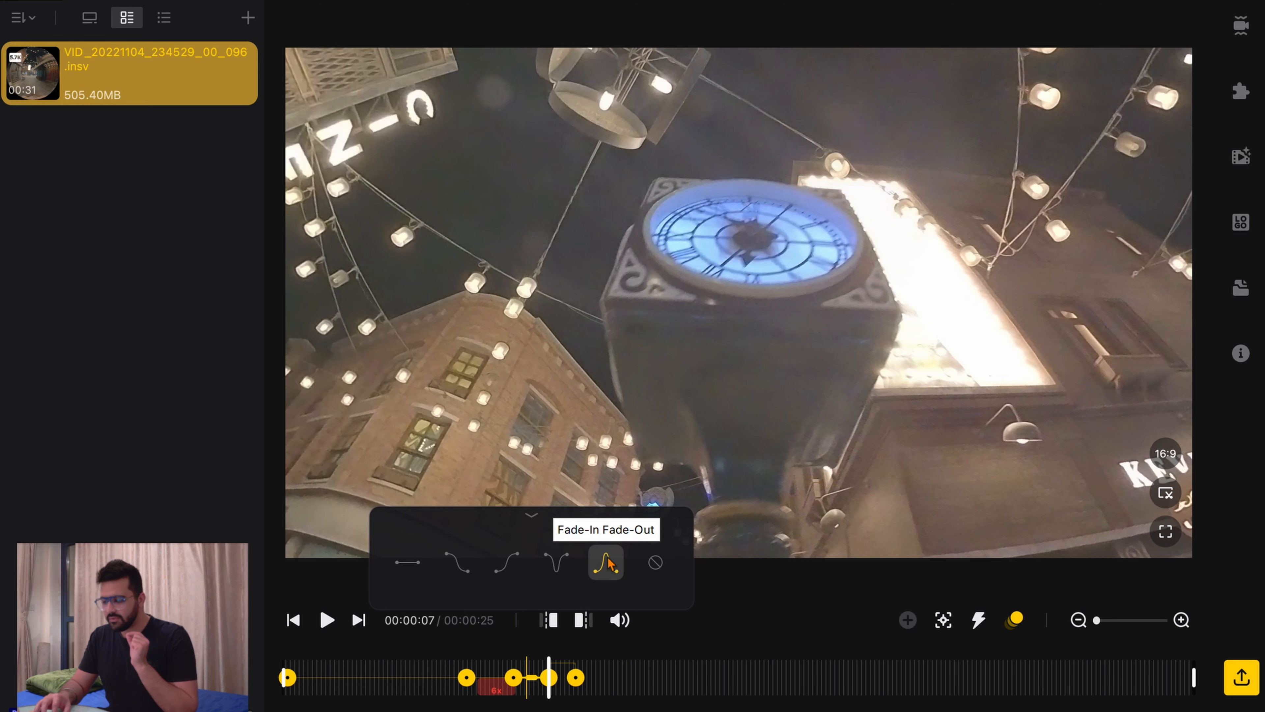
{"action": "left_click", "coordinate": [563, 670]}
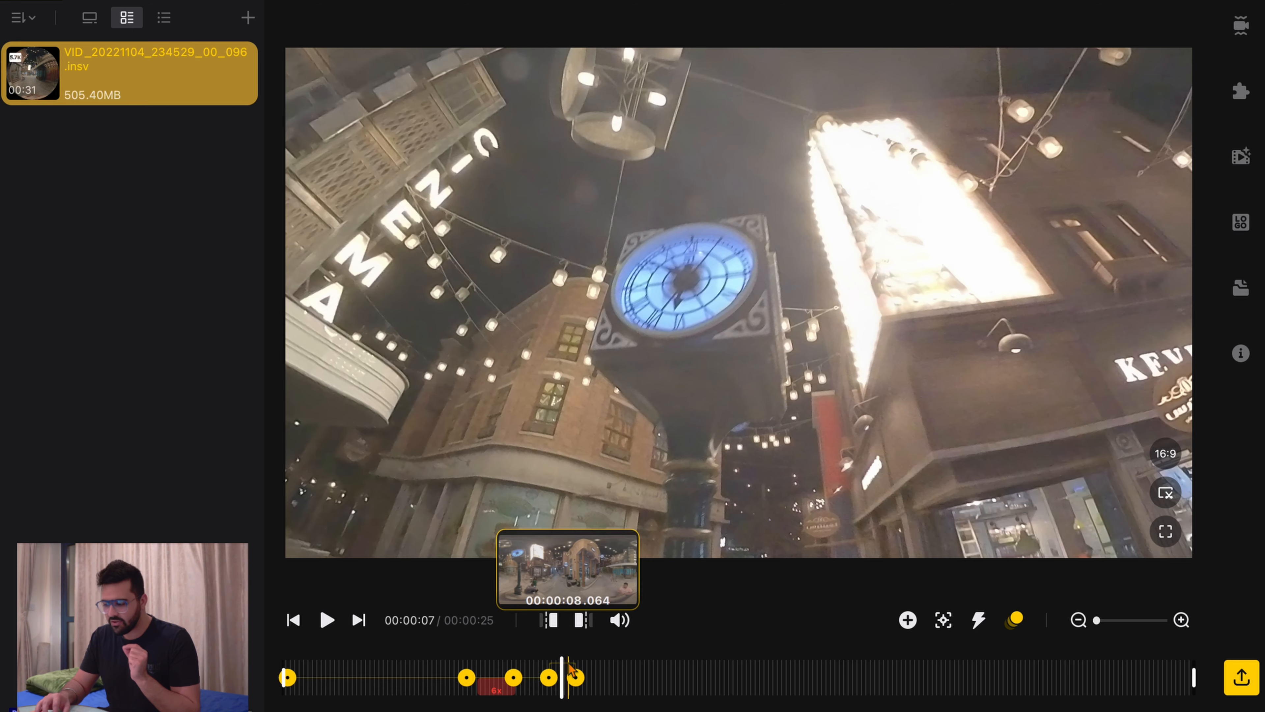
{"action": "left_click", "coordinate": [567, 670]}
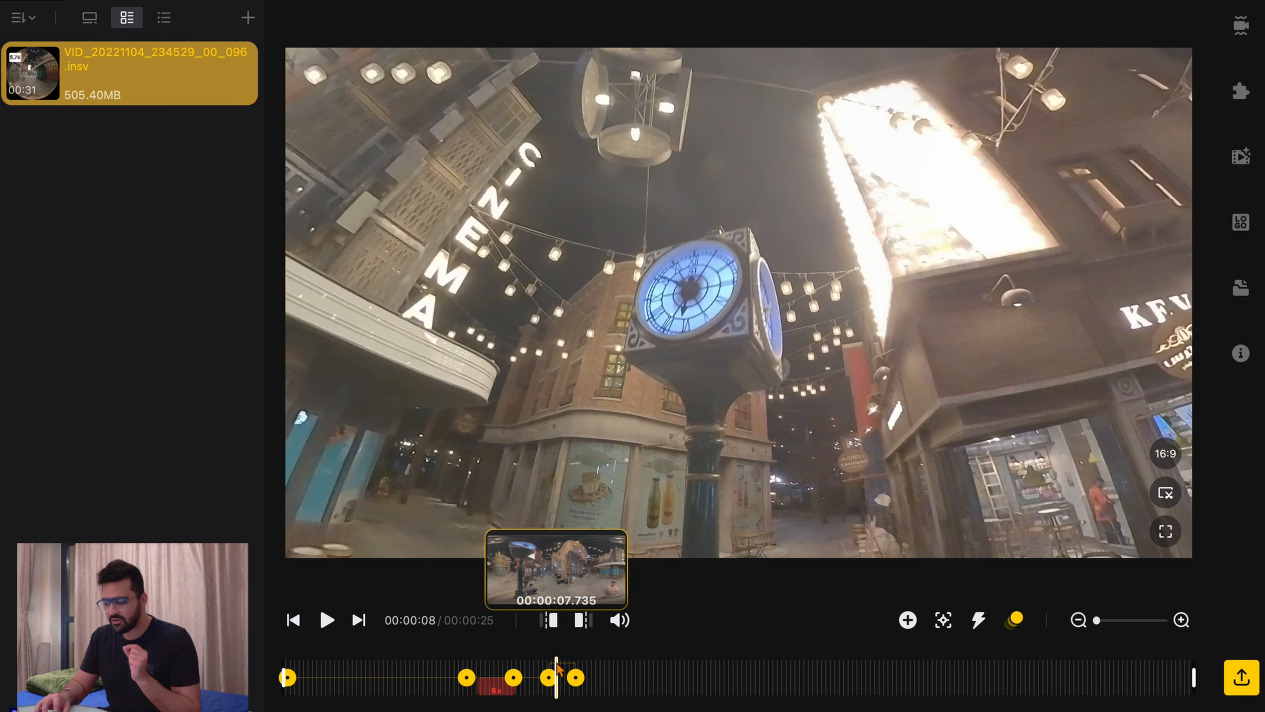
{"action": "left_click", "coordinate": [557, 670]}
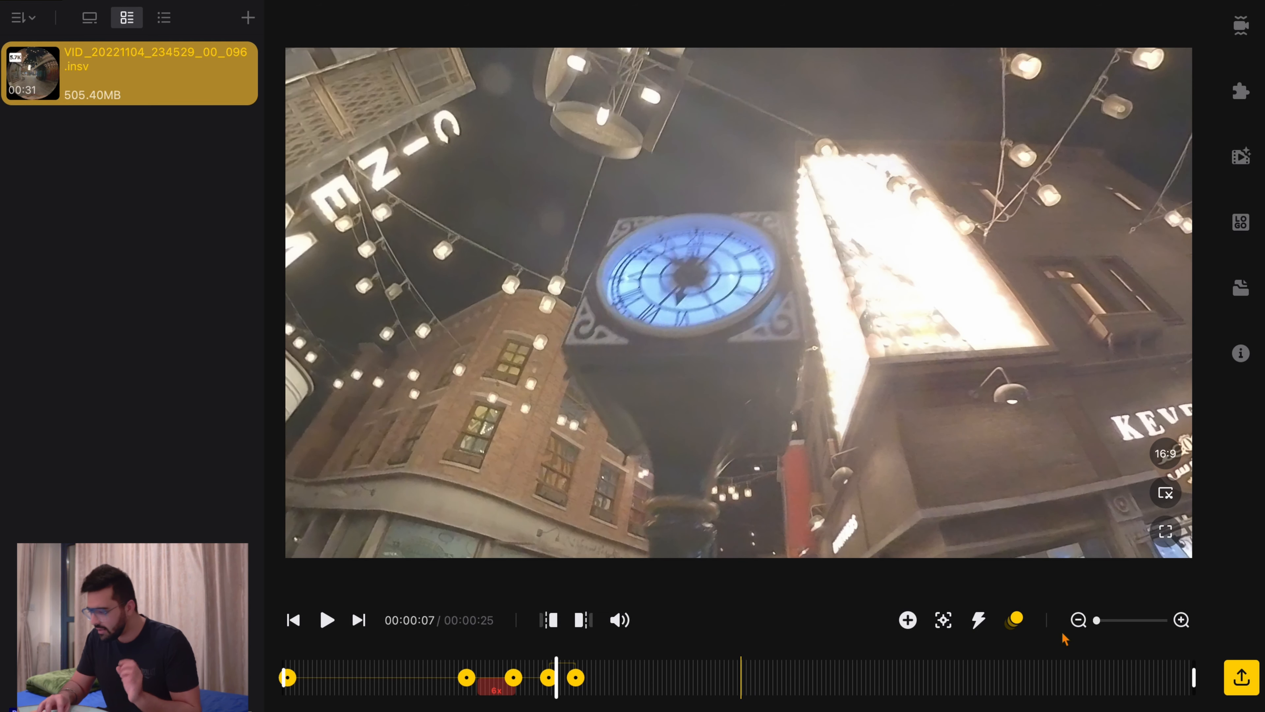
{"action": "left_click", "coordinate": [1181, 619]}
{"action": "left_click", "coordinate": [1181, 620]}
{"action": "left_click", "coordinate": [581, 678]}
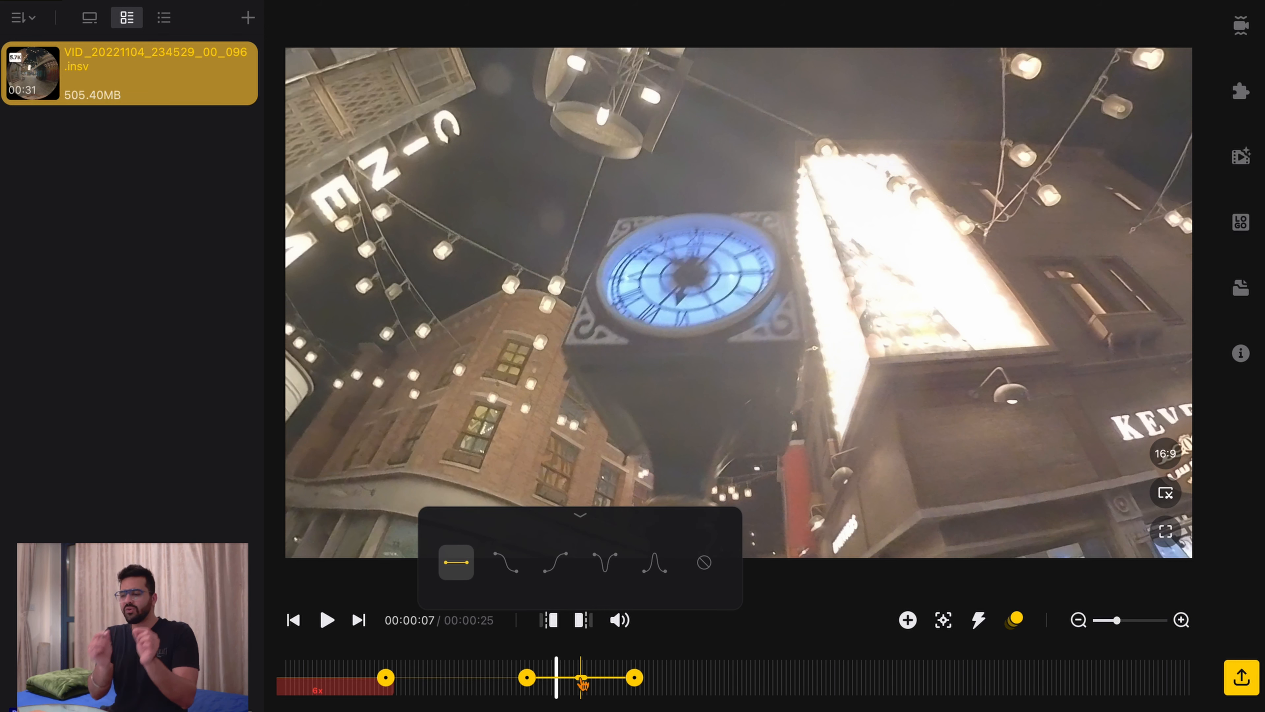
{"action": "left_click", "coordinate": [653, 565]}
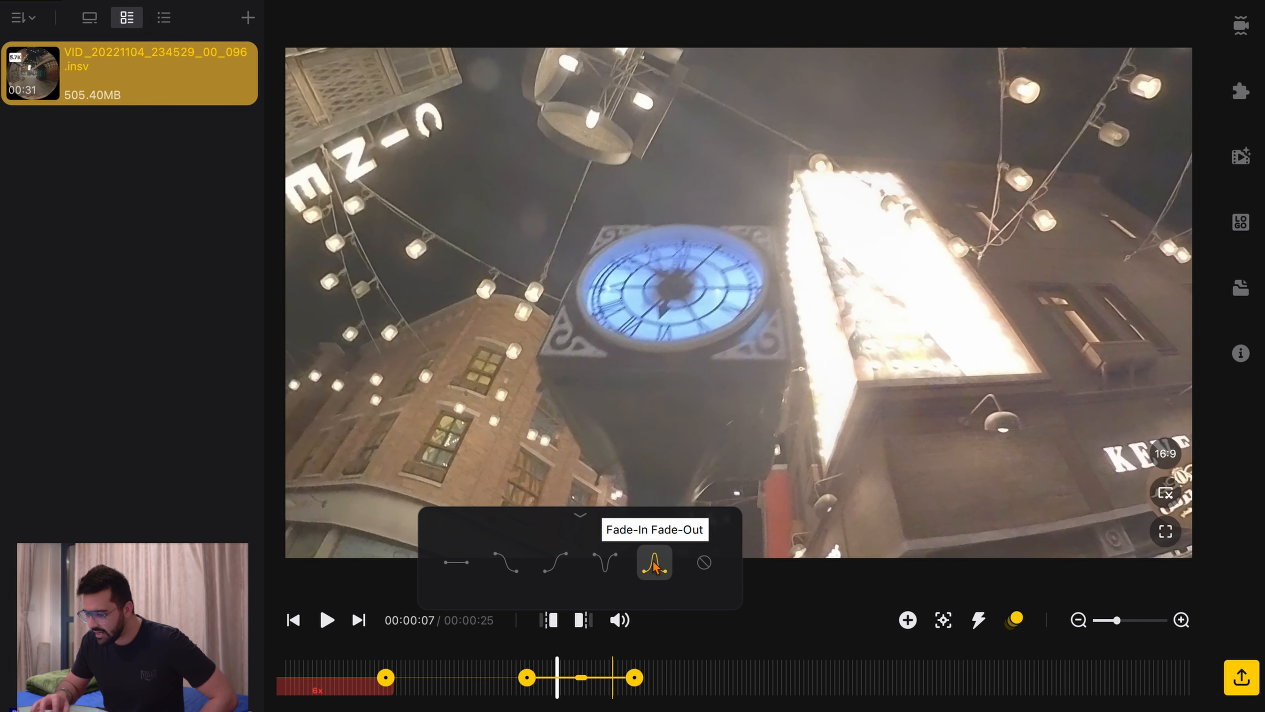
Play back from inside the 6x section past the last keyframe to review the complete turn around the clock.
{"action": "left_click", "coordinate": [332, 670]}
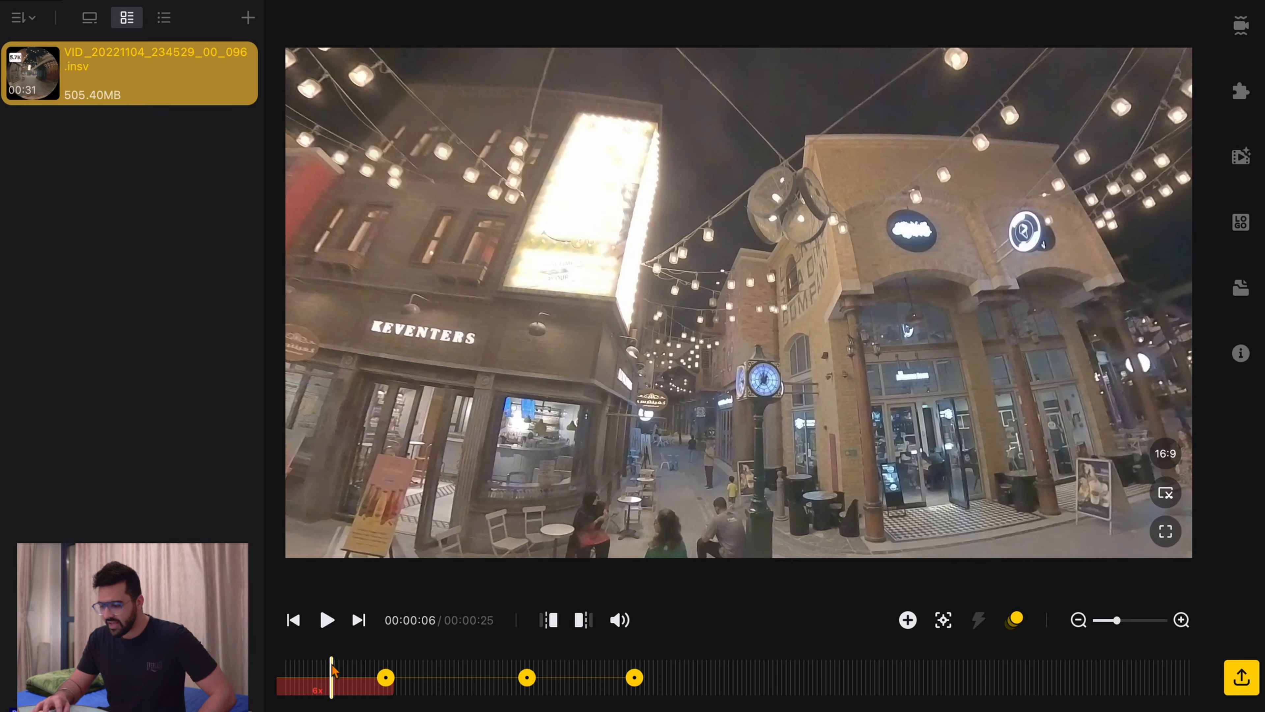
{"action": "key", "text": "space"}
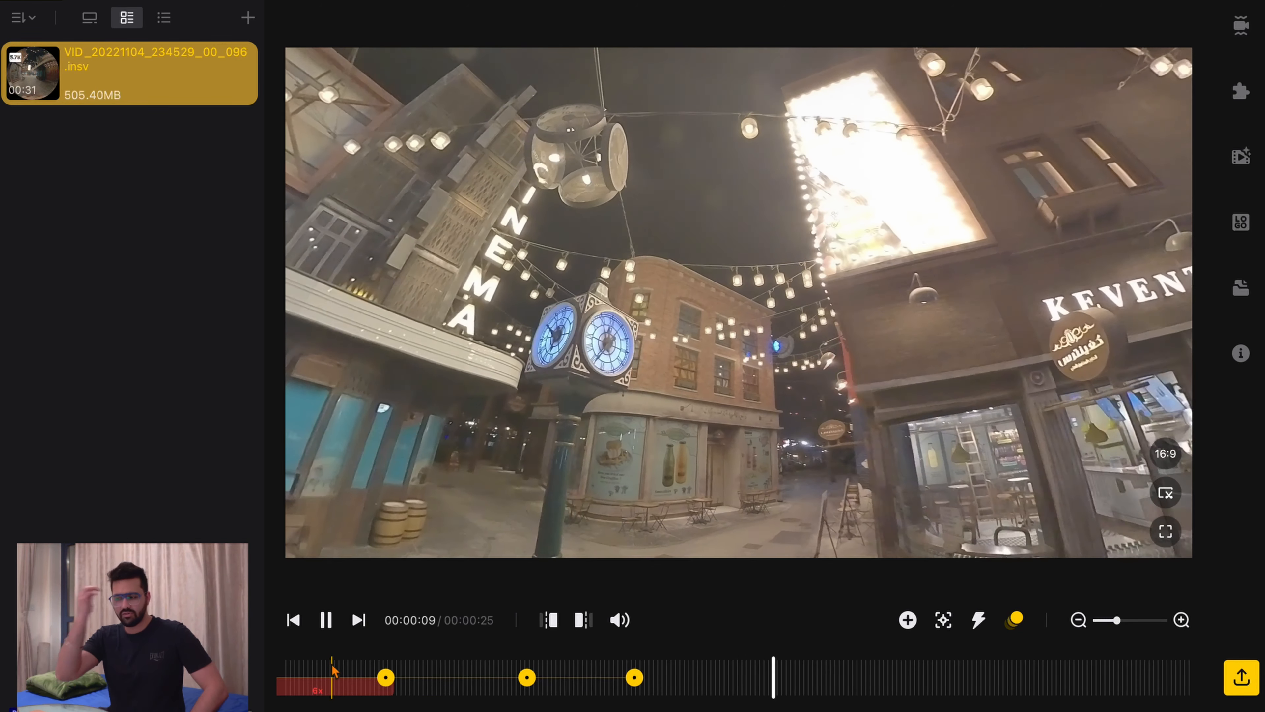
Apply the Slip-In Fade-Out transition to the segment before the 7-second keyframe and Fade-In Slip-Out to the segment after it.
{"action": "key", "text": "space"}
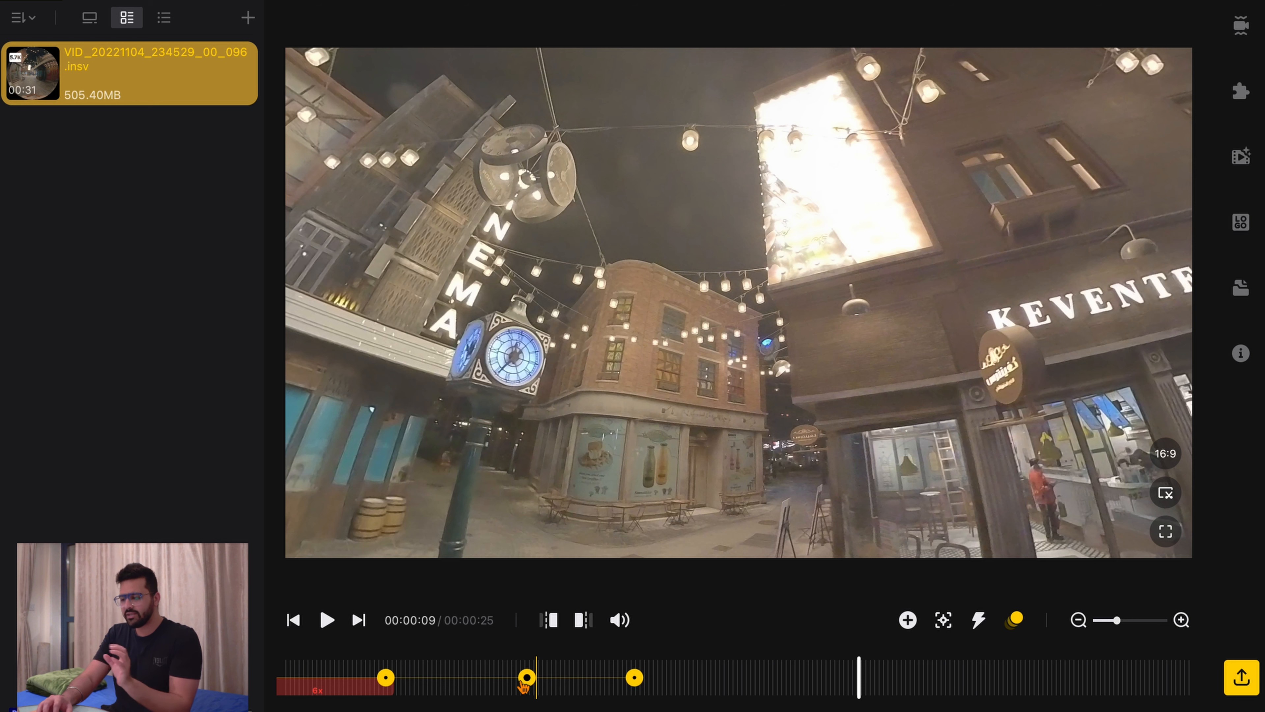
{"action": "left_click", "coordinate": [472, 684]}
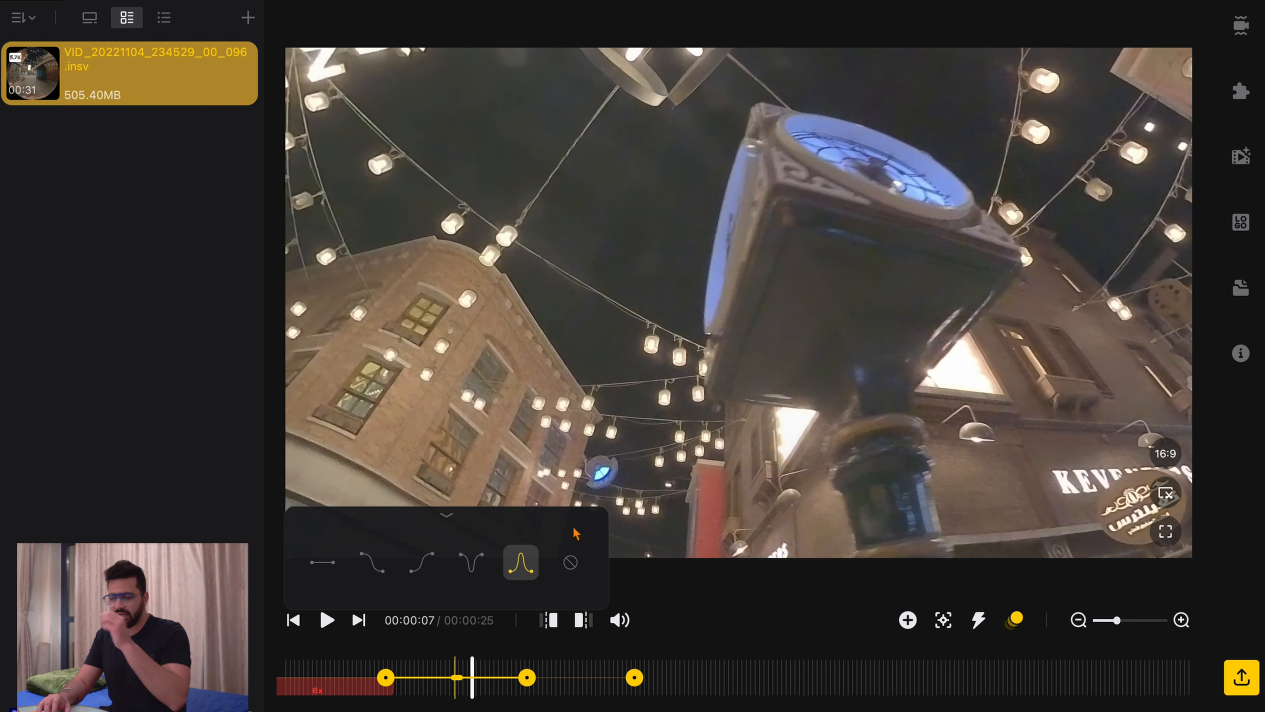
{"action": "left_click", "coordinate": [373, 567]}
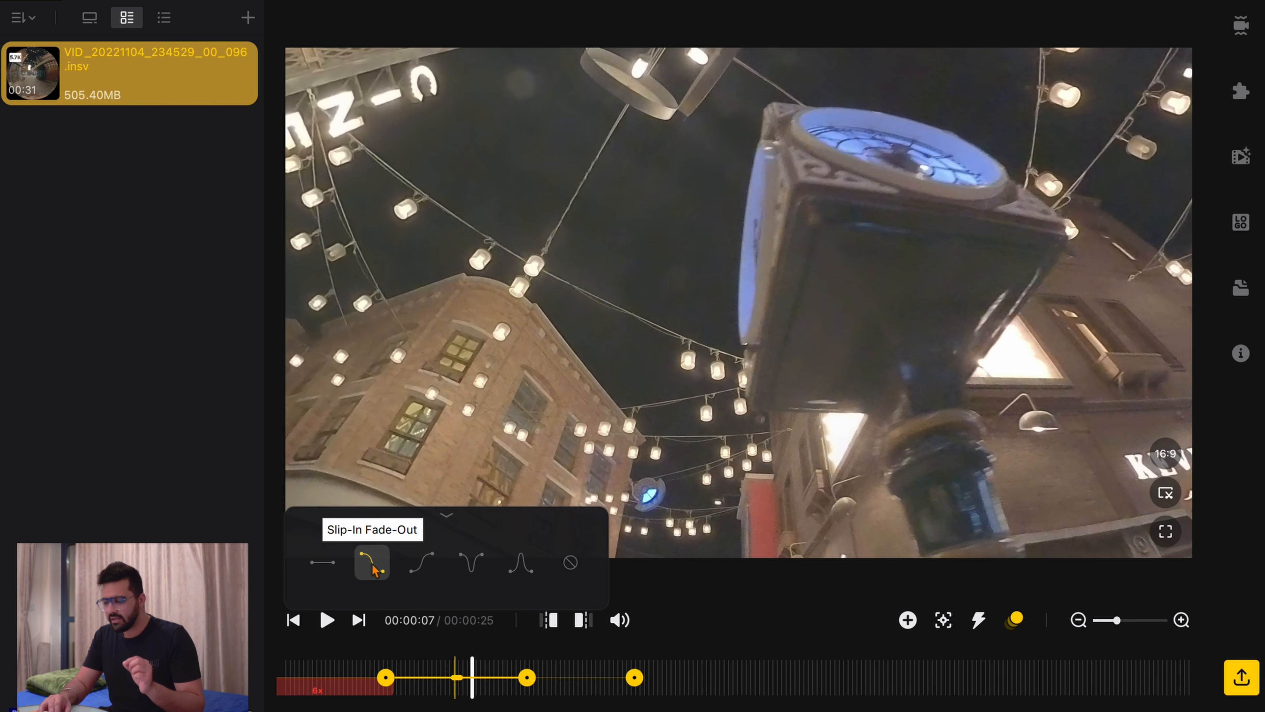
{"action": "left_click", "coordinate": [563, 677]}
{"action": "left_click", "coordinate": [540, 567]}
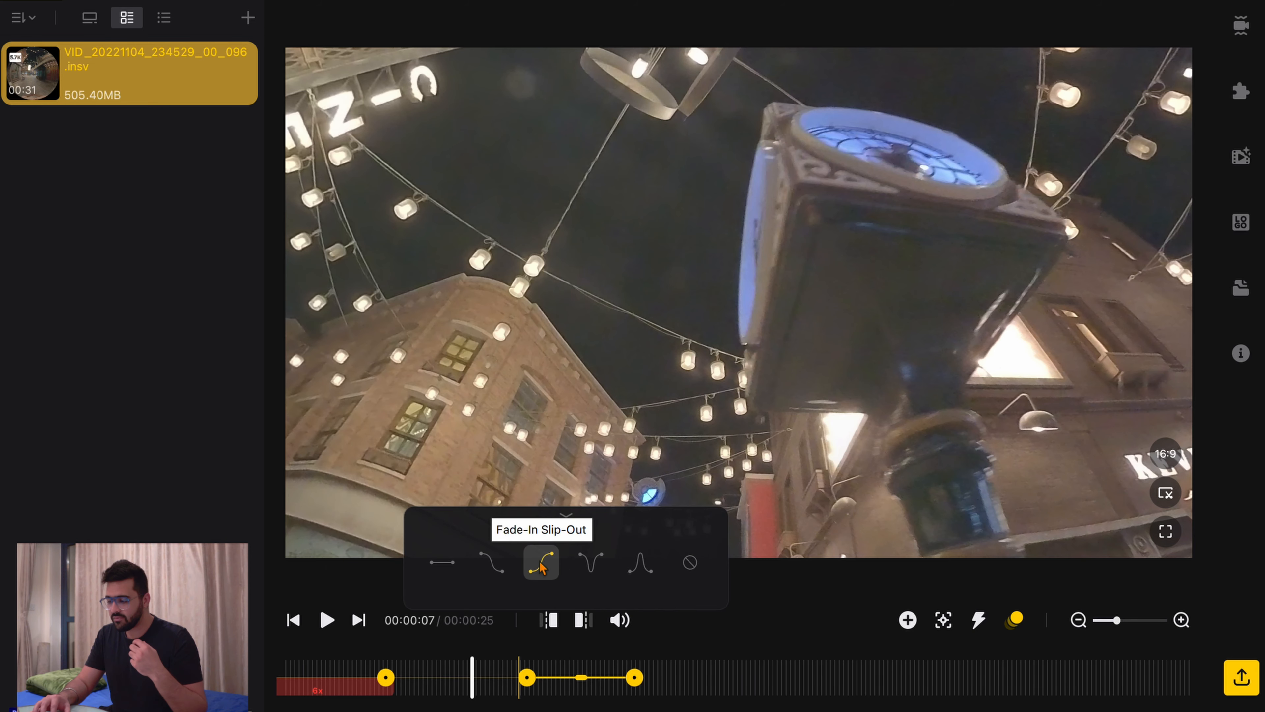
Play back from inside the 6x section past the last keyframe to review the Slip-In Fade-Out and Fade-In Slip-Out transitions.
{"action": "left_click", "coordinate": [329, 675]}
{"action": "key", "text": "space"}
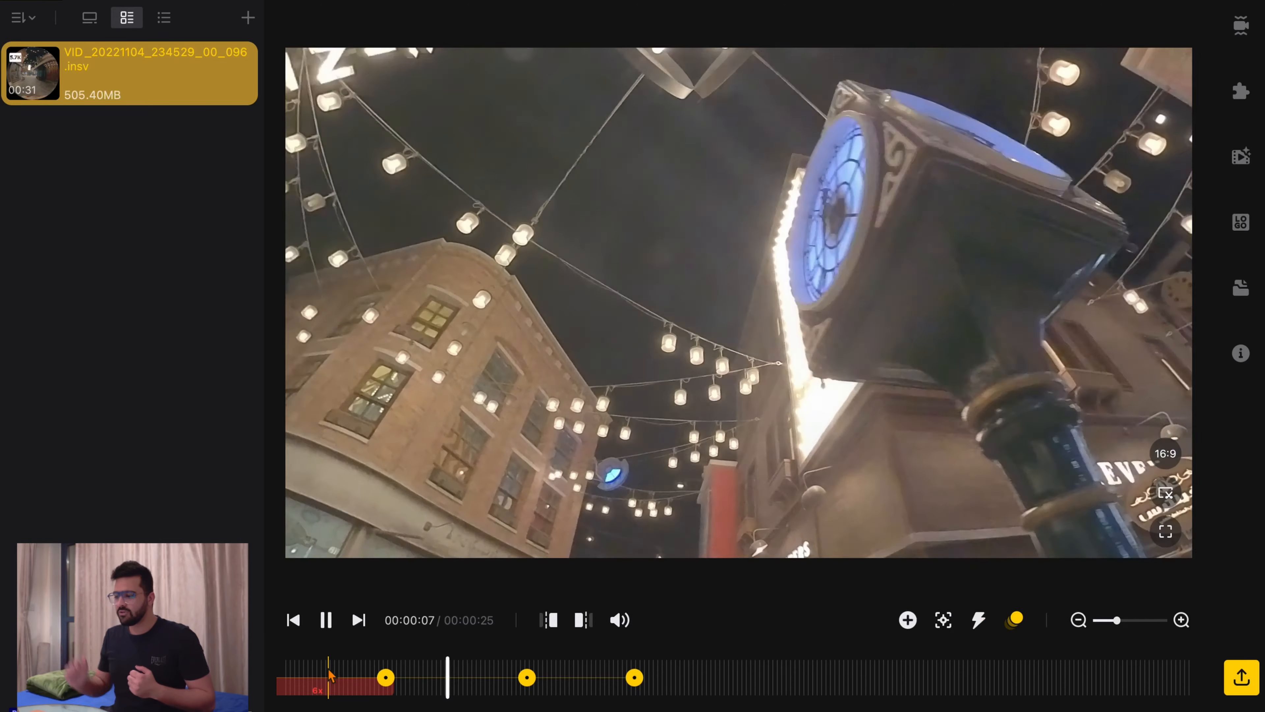
{"action": "key", "text": "space"}
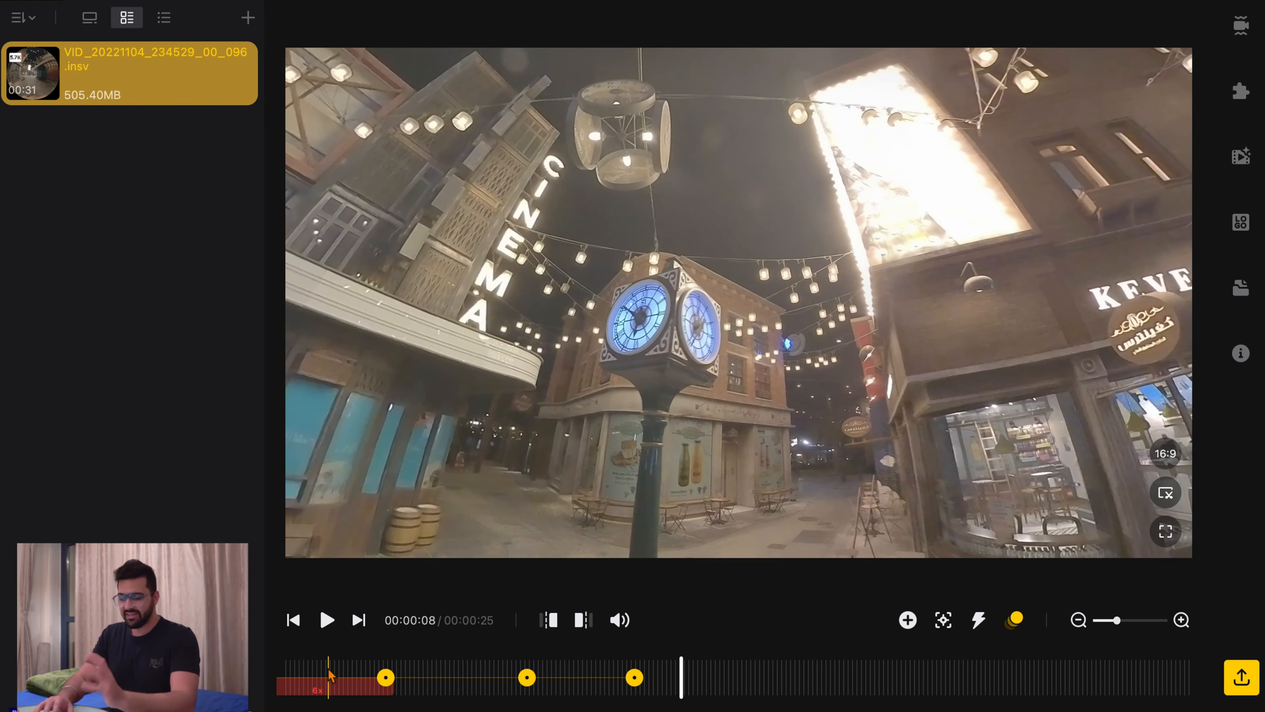
Try the Fade-In Fade-Out transition on the segment leading into the keyframe near the end of the 6x section, and play it back.
{"action": "left_click", "coordinate": [353, 680]}
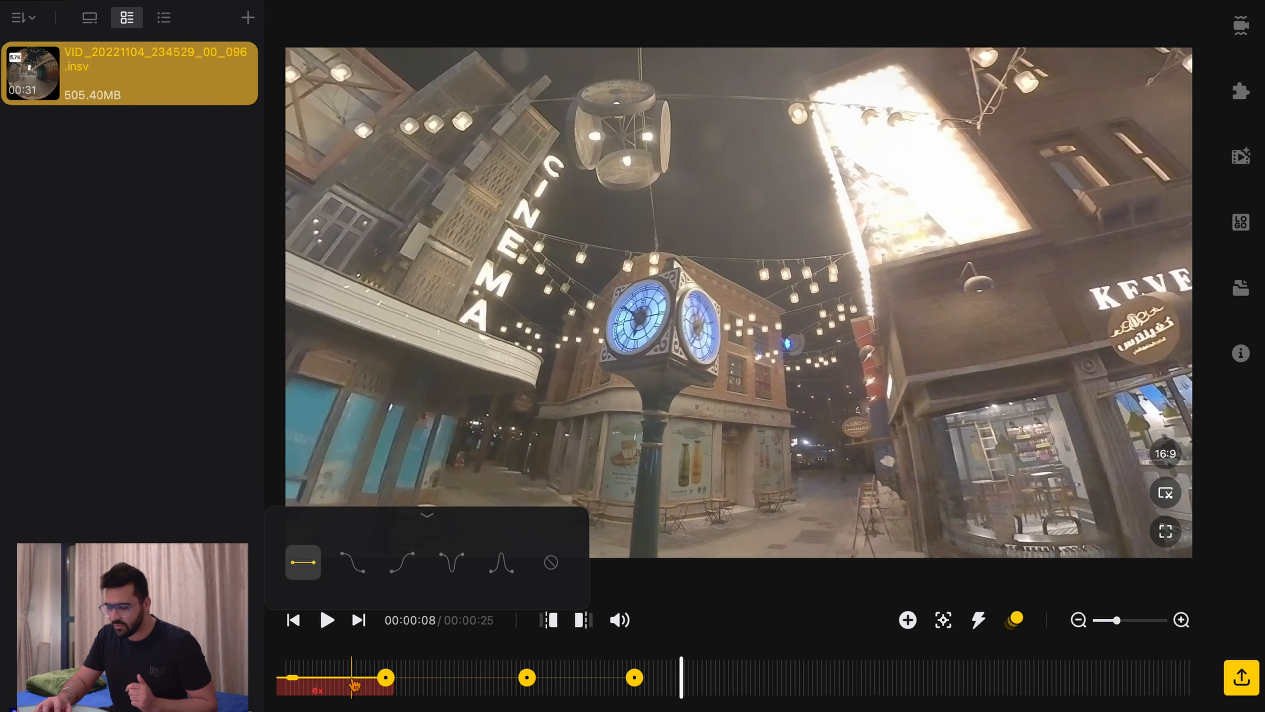
{"action": "left_click", "coordinate": [491, 567]}
{"action": "left_click", "coordinate": [300, 673]}
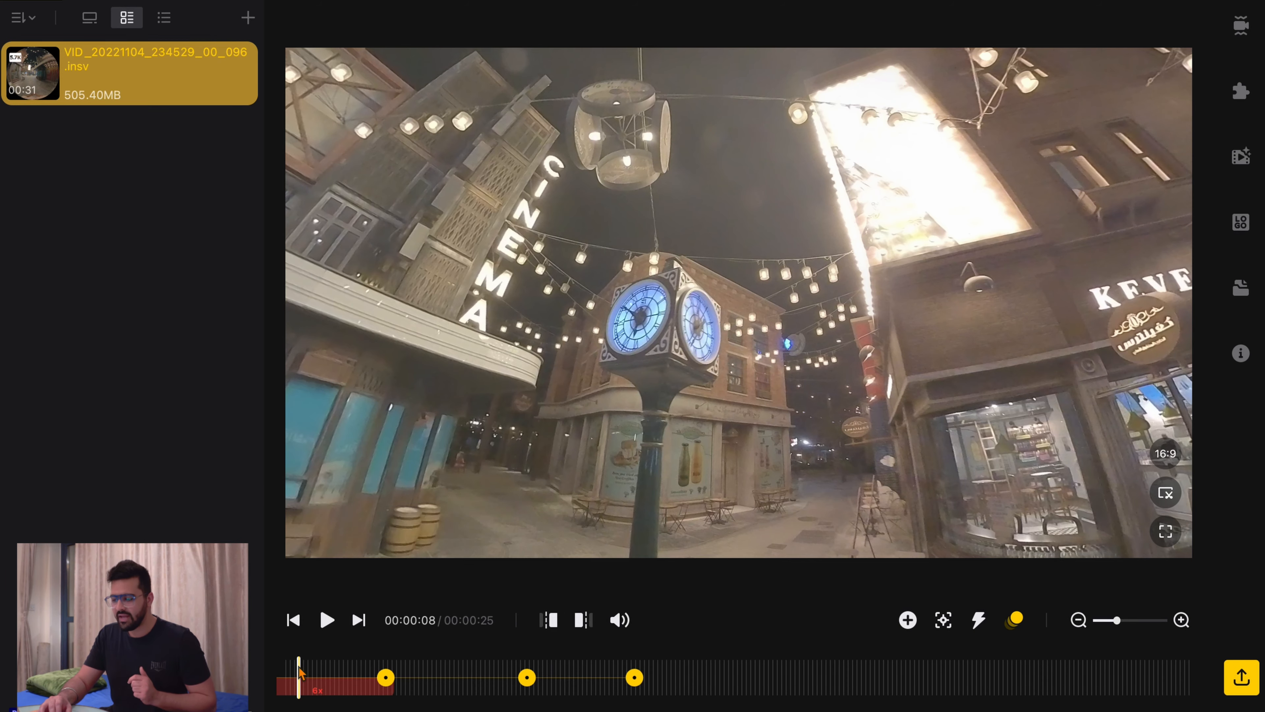
{"action": "key", "text": "space"}
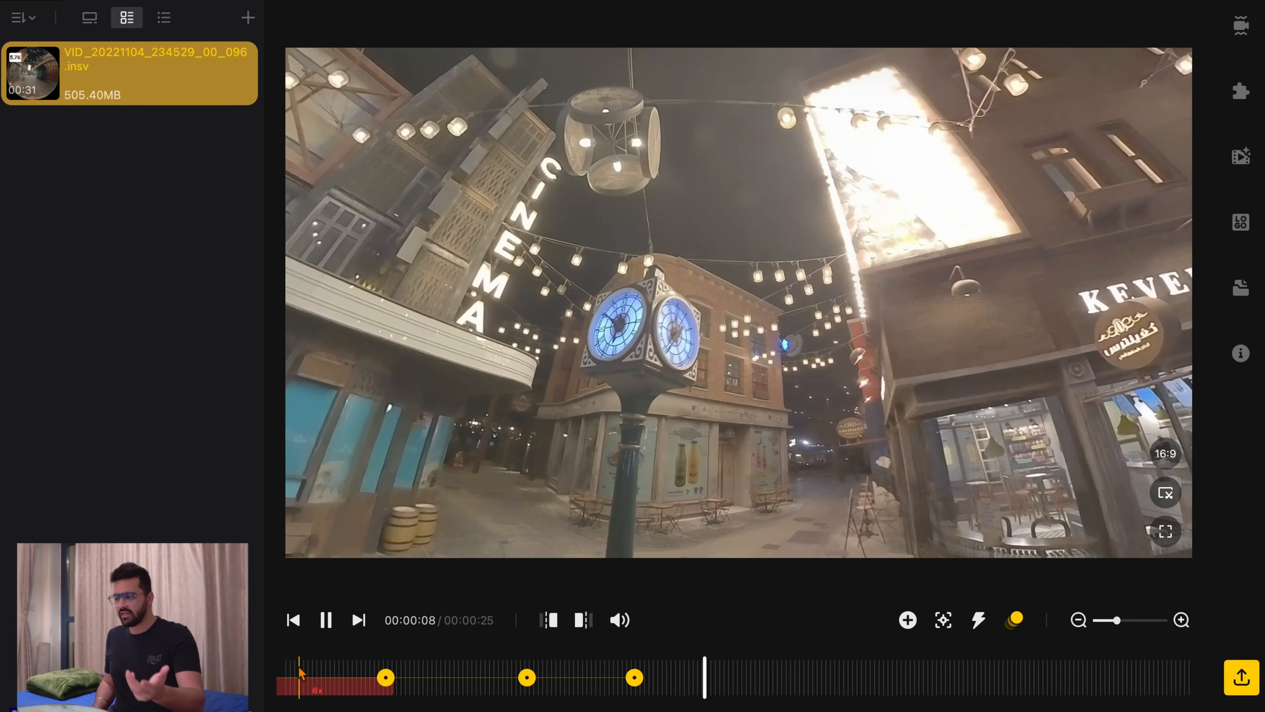
{"action": "key", "text": "space"}
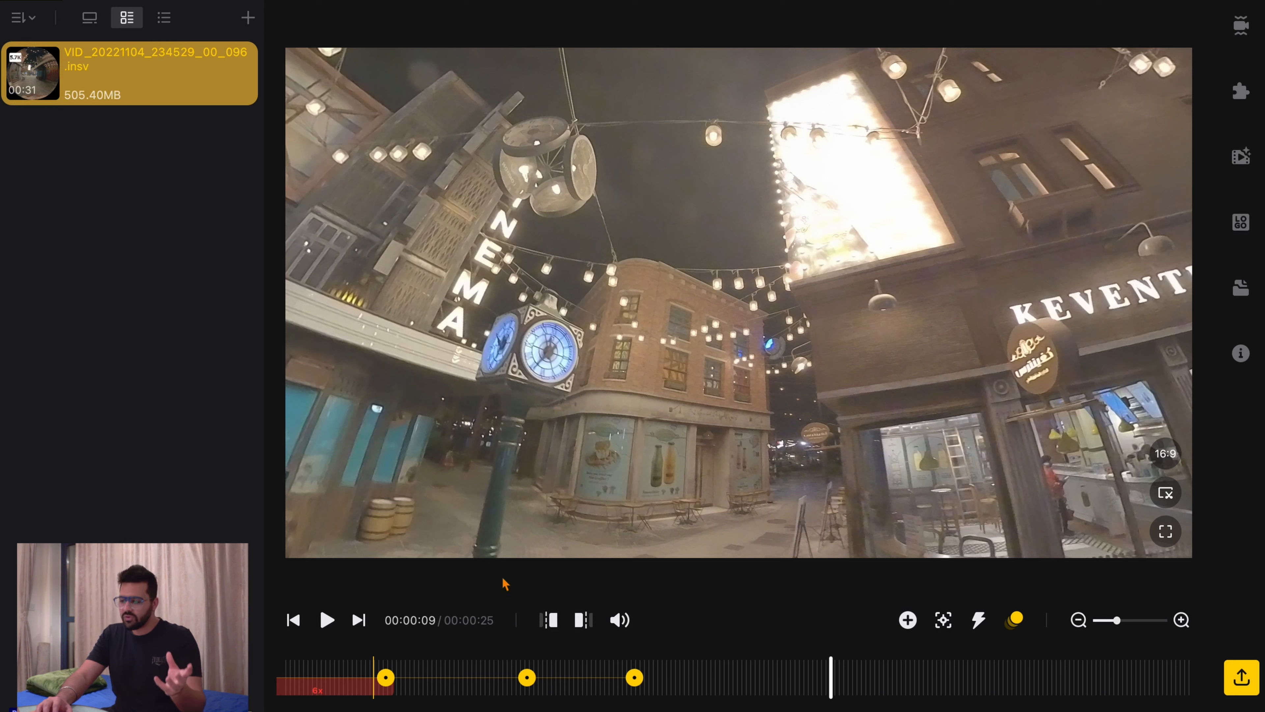
Set the transition leading into the keyframe near the end of the 6x section to Fade-In Slip-Out, after trying Slip-In Slip-Out.
{"action": "left_click", "coordinate": [349, 684]}
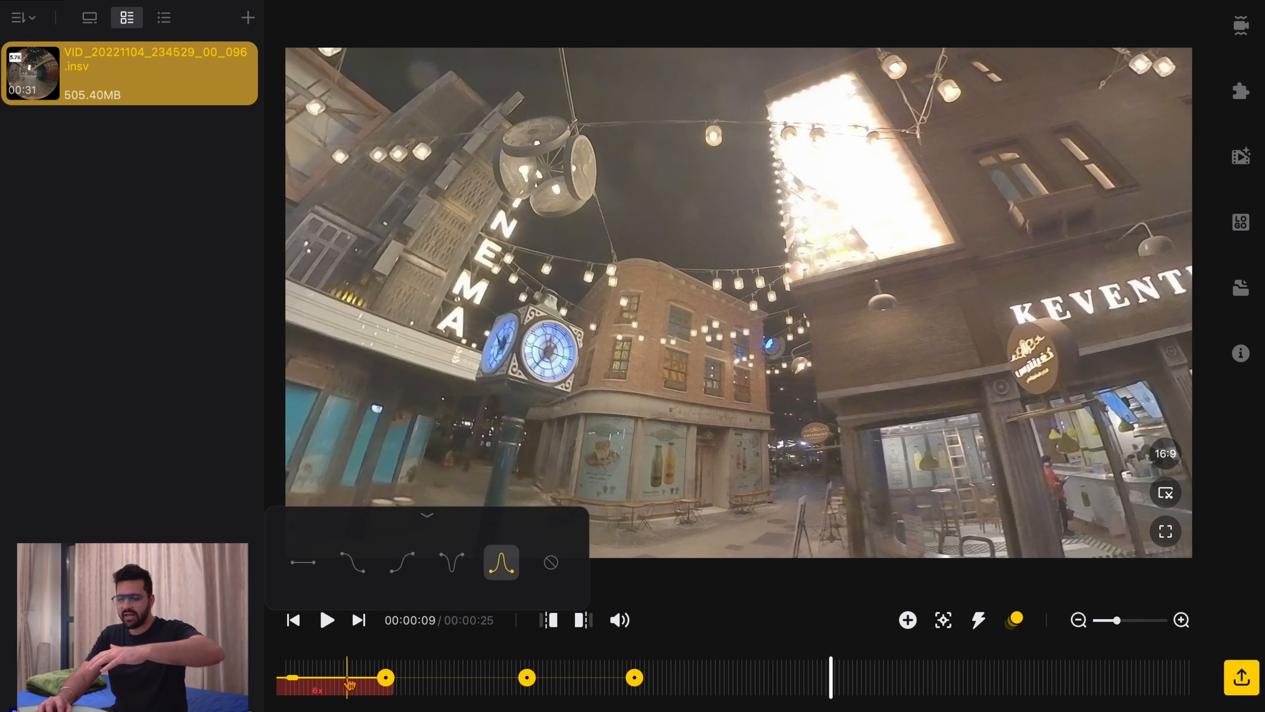
{"action": "left_click", "coordinate": [461, 567]}
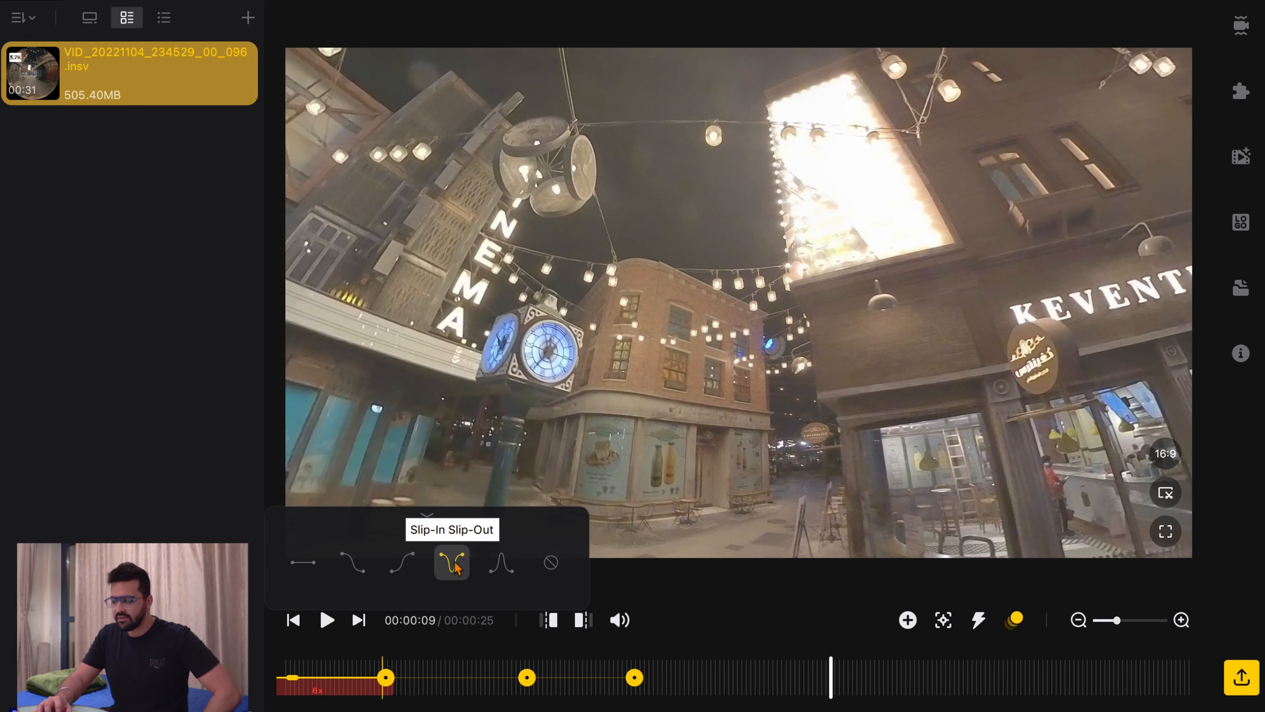
{"action": "left_click", "coordinate": [407, 565]}
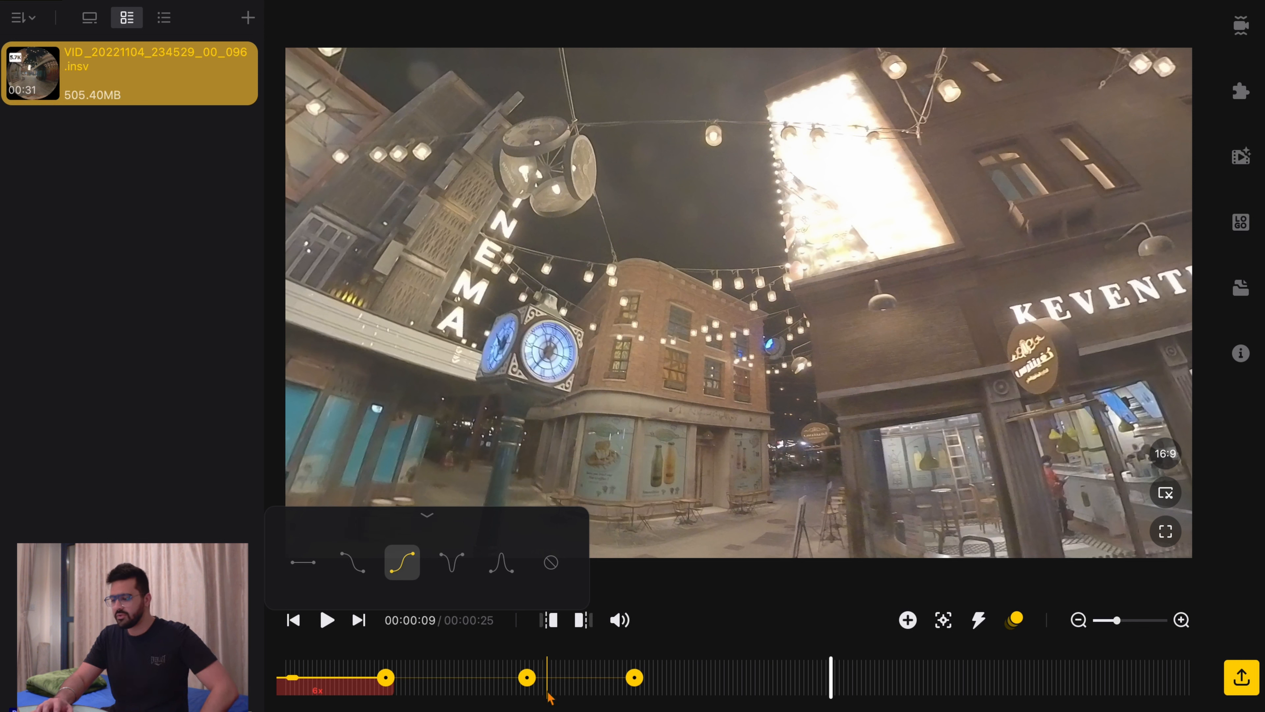
{"action": "scroll", "coordinate": [719, 682], "scroll_direction": "left", "scroll_amount": 15}
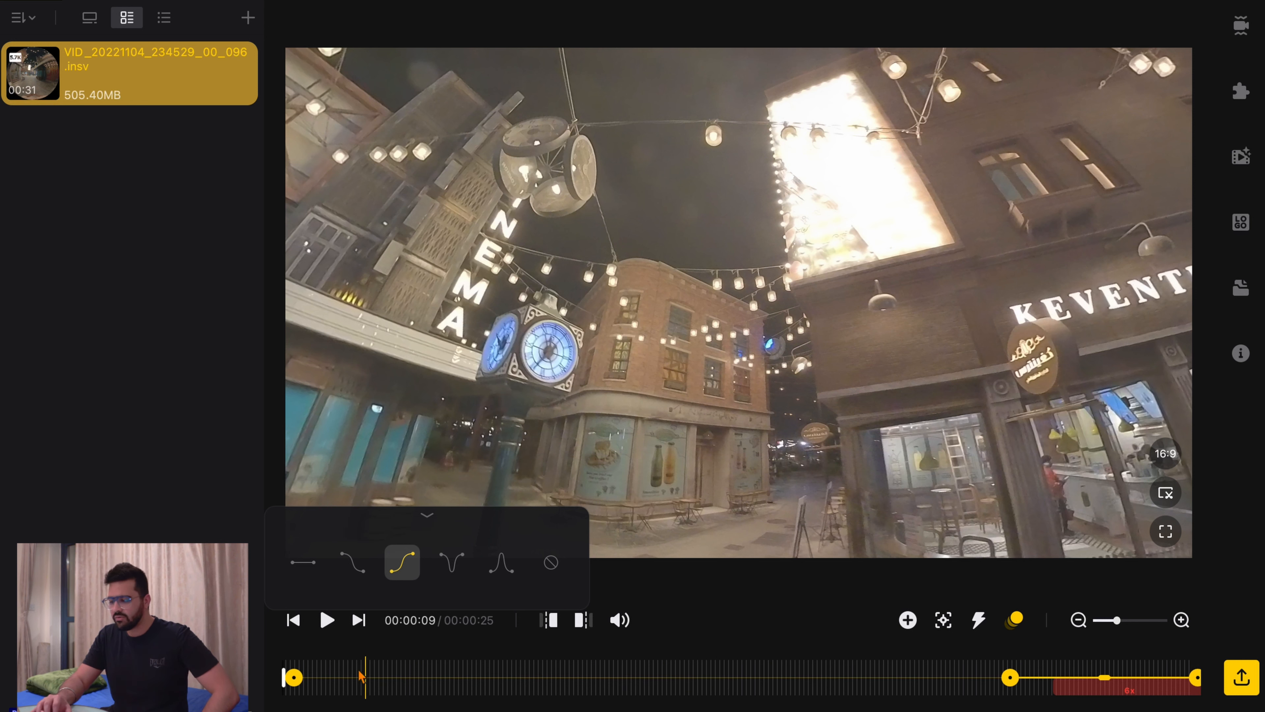
Add a keyframe at about 10 seconds with the view lowered onto the street, tilt 4.9° and field of view 58.4°.
{"action": "scroll", "coordinate": [777, 698], "scroll_direction": "right", "scroll_amount": 15}
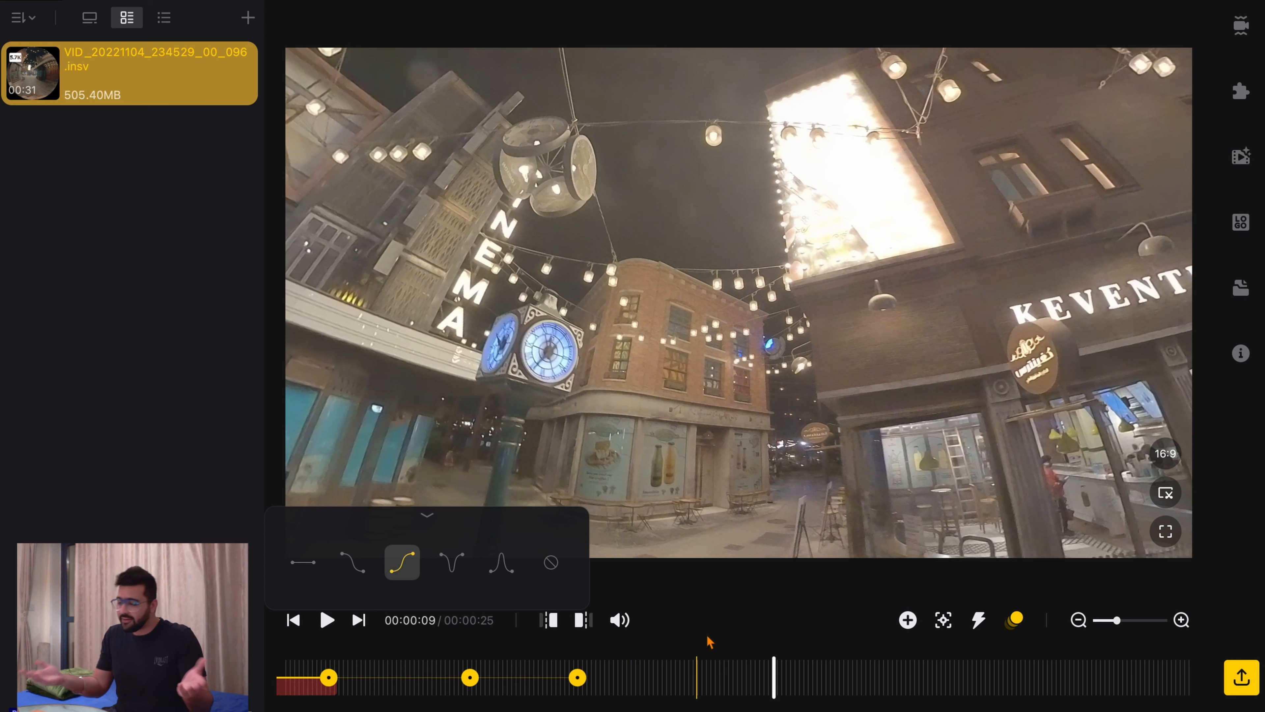
{"action": "left_click", "coordinate": [818, 670]}
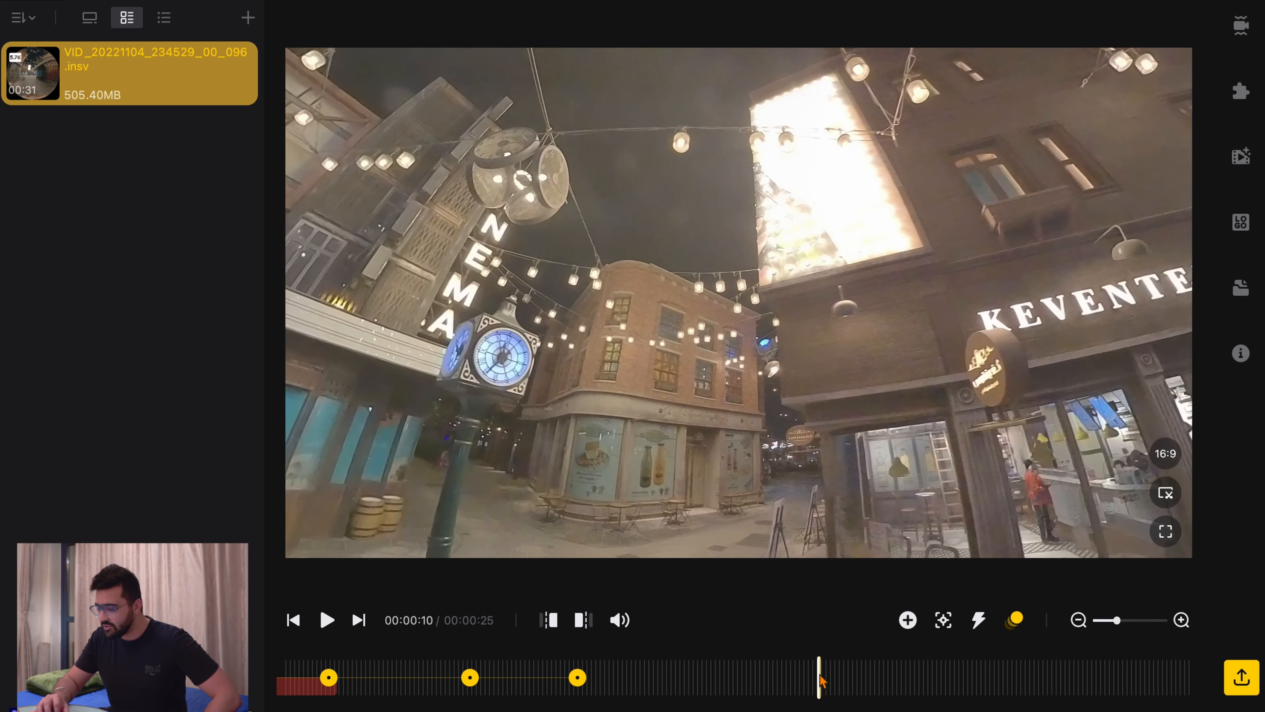
{"action": "left_click_drag", "start_coordinate": [916, 538], "coordinate": [905, 382]}
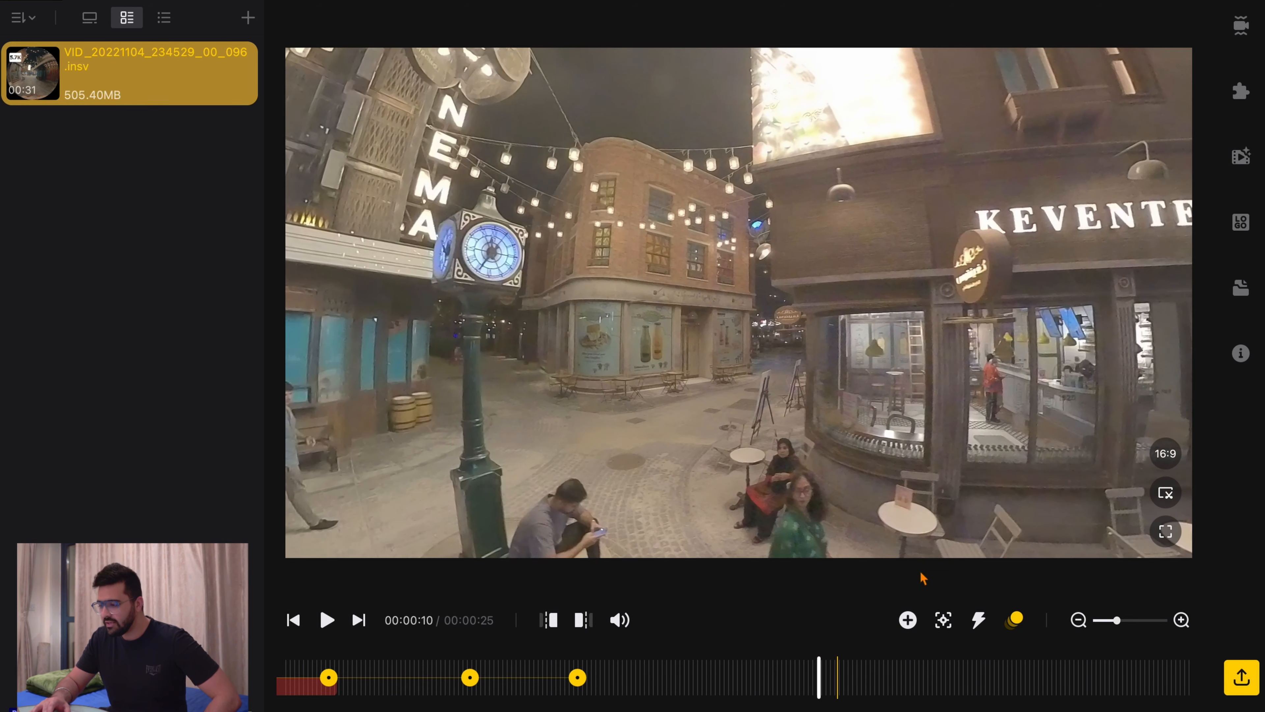
{"action": "left_click", "coordinate": [907, 621]}
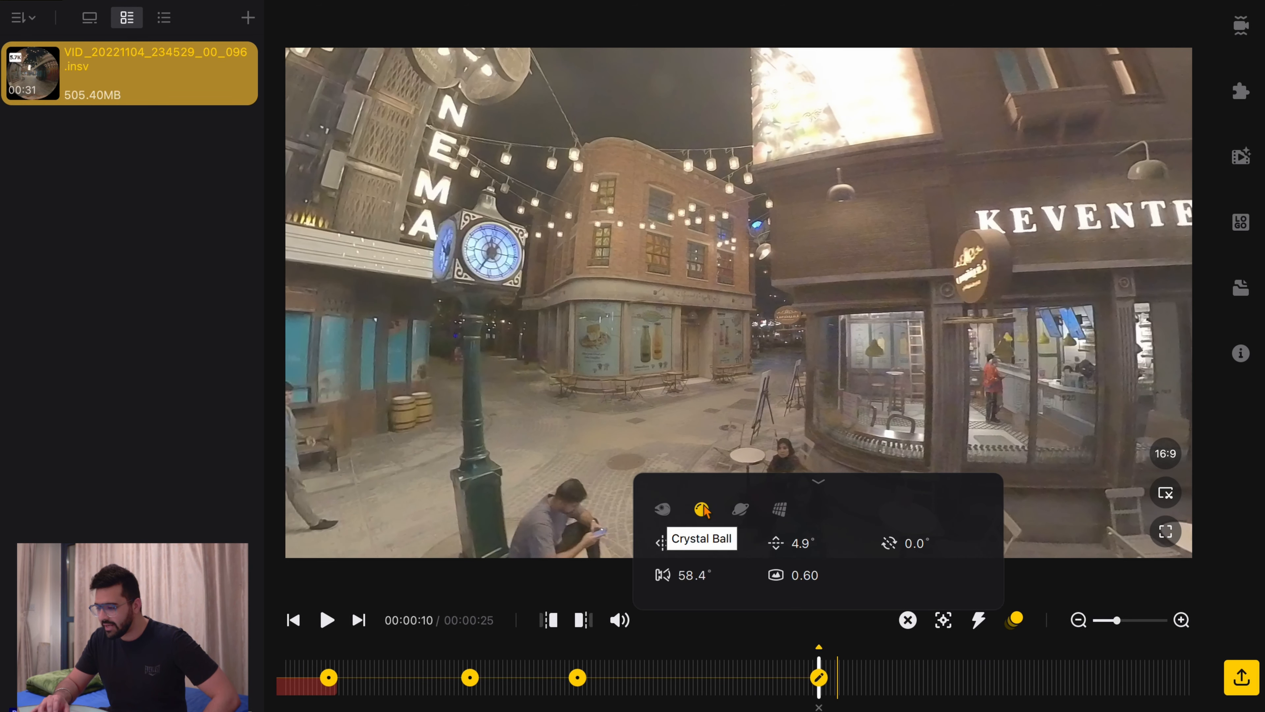
Try the natural and Crystal Ball views on the 10-second keyframe and settle on the tiny planet view.
{"action": "left_click", "coordinate": [666, 511]}
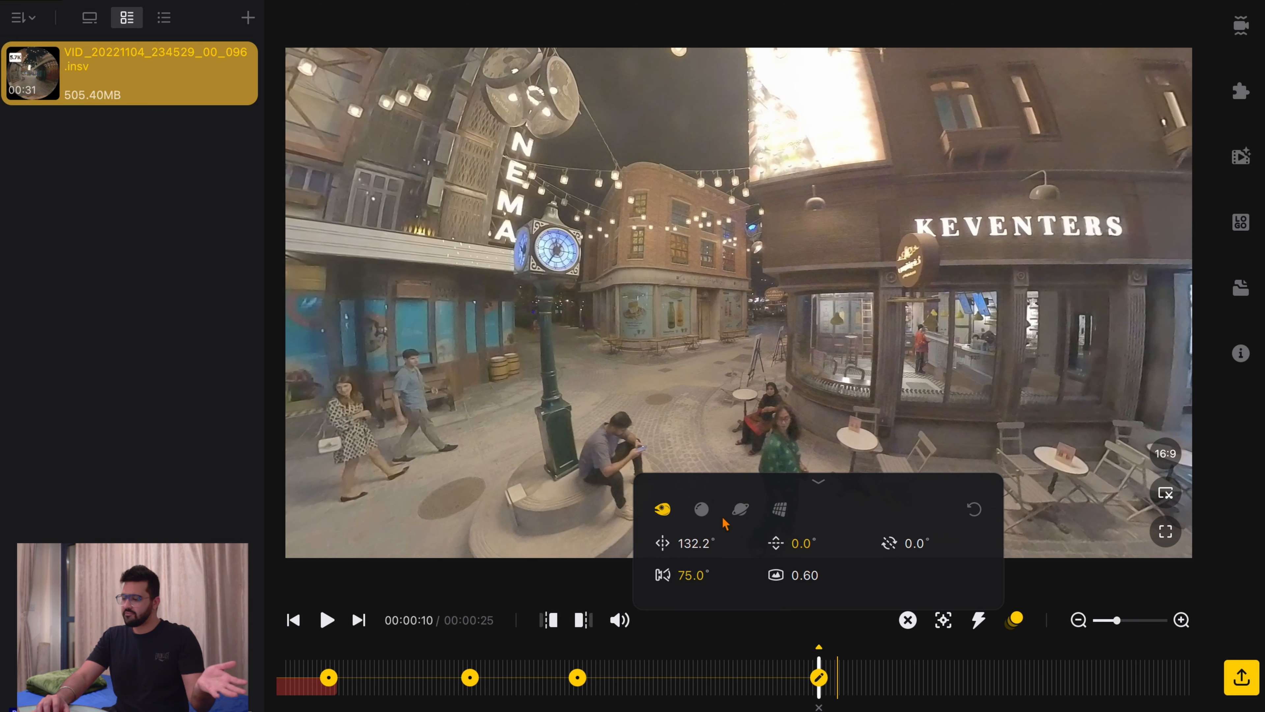
{"action": "left_click", "coordinate": [703, 511]}
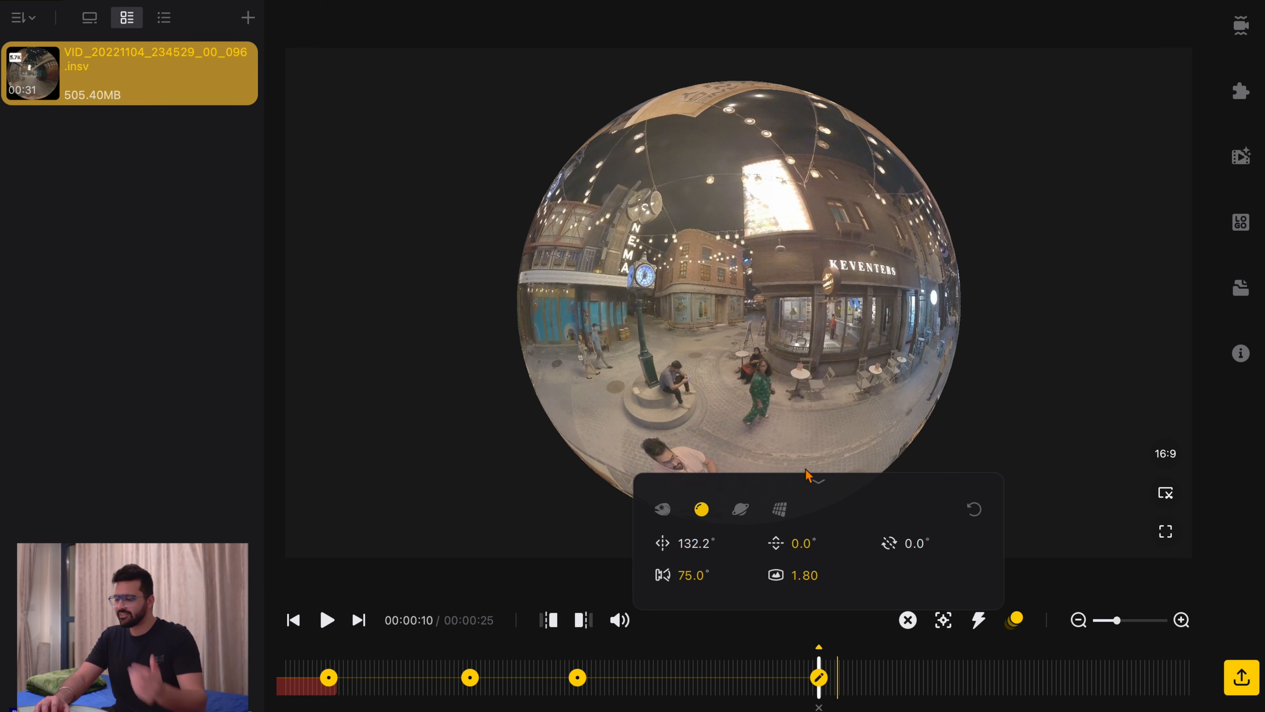
{"action": "left_click", "coordinate": [742, 510]}
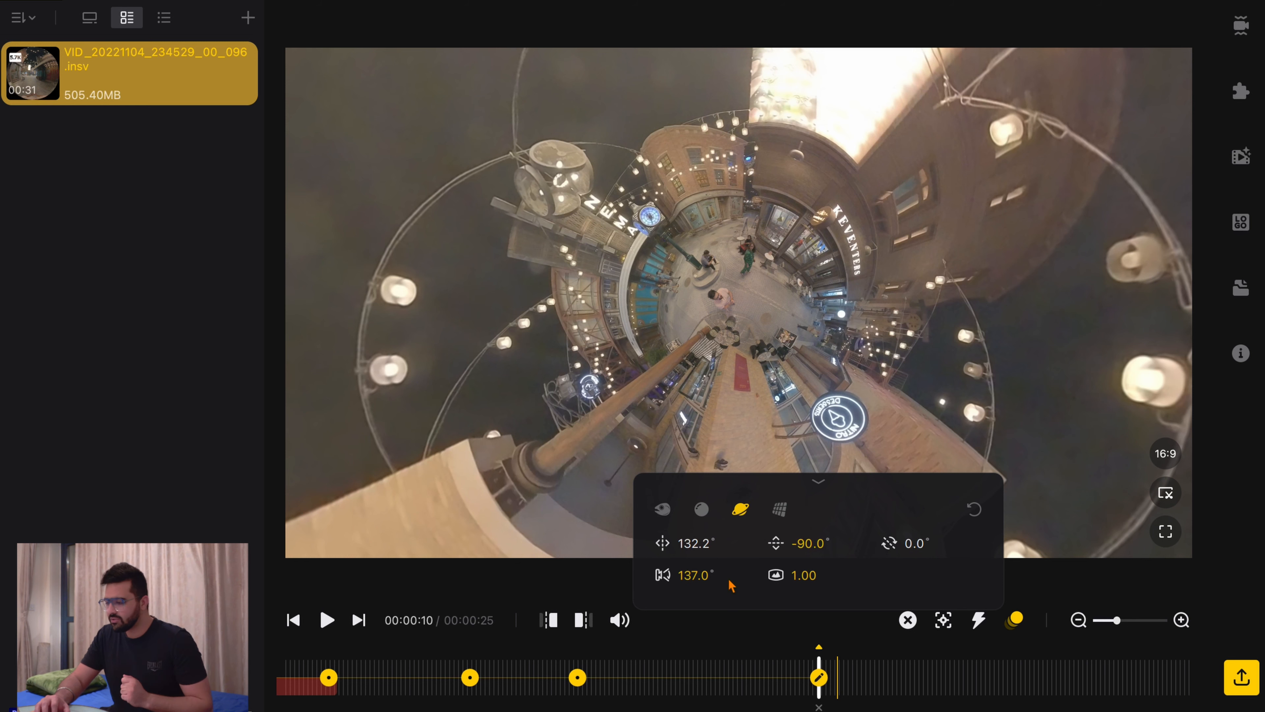
Try a field of view of 126.4° and a distortion of 0.00 on the 10-second keyframe.
{"action": "left_click_drag", "start_coordinate": [697, 577], "coordinate": [600, 593]}
{"action": "left_click_drag", "start_coordinate": [804, 575], "coordinate": [675, 592]}
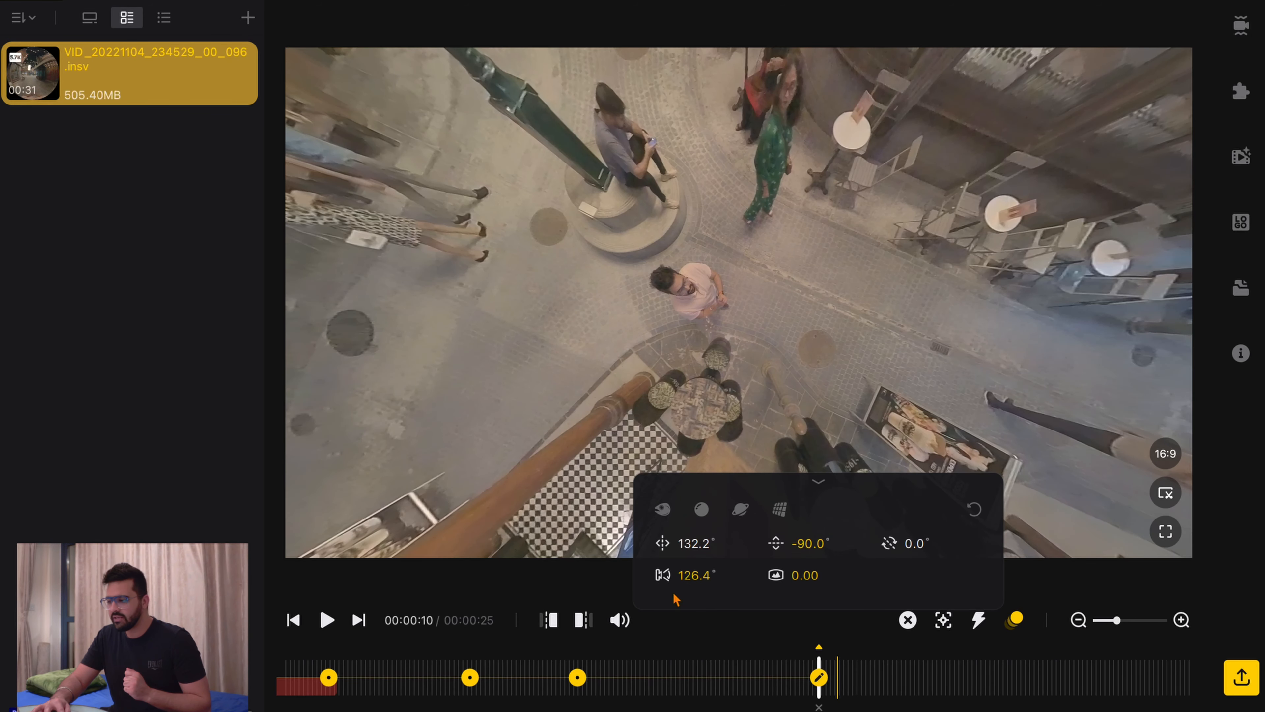
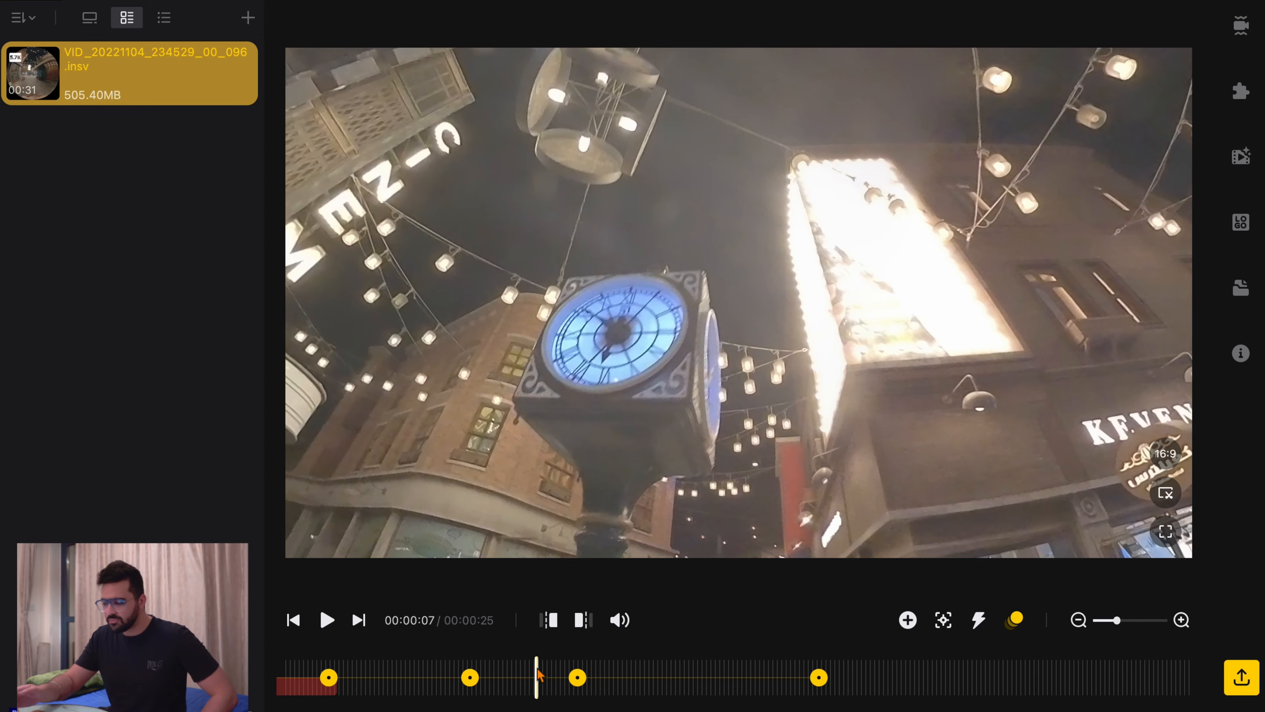
Play back from about 7 seconds to the end of the clip to review the move into the tiny planet view.
{"action": "key", "text": "space"}
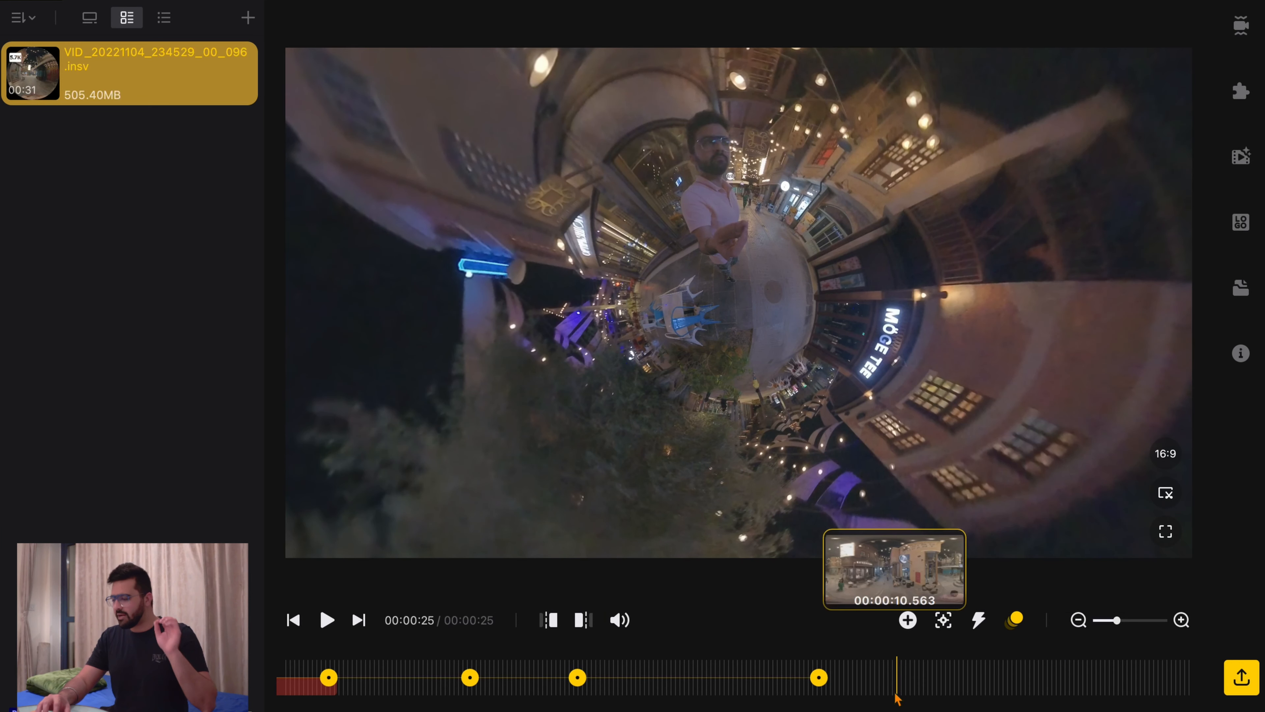
Try the perspective view panned to 97.3° on the 10-second keyframe, return it to tiny planet and rotate the clock above the centre.
{"action": "left_click", "coordinate": [819, 677]}
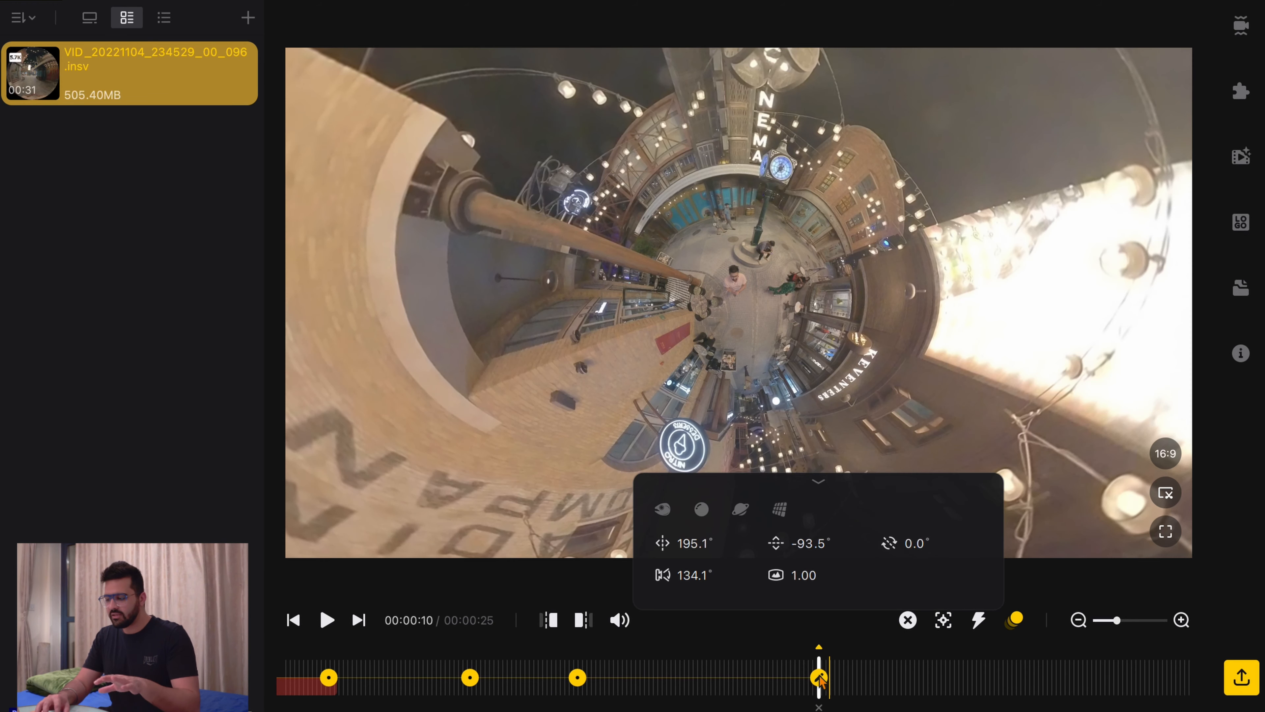
{"action": "left_click", "coordinate": [781, 518]}
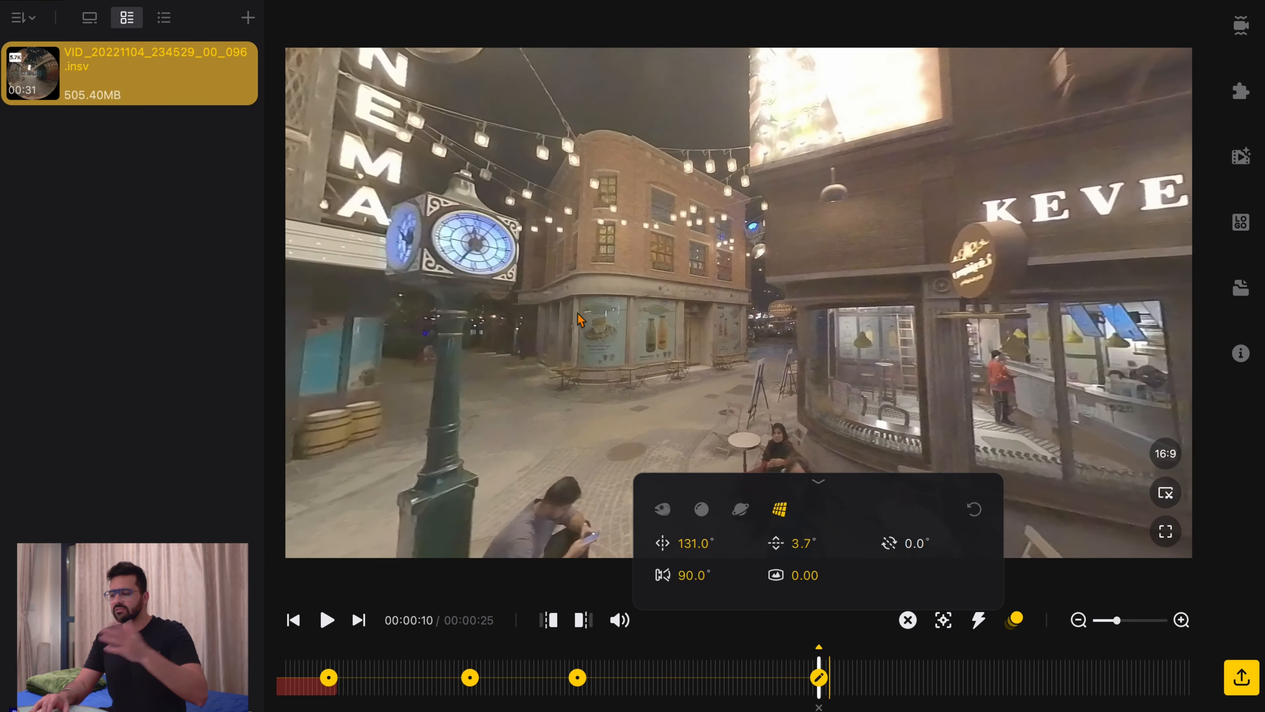
{"action": "left_click_drag", "start_coordinate": [579, 318], "coordinate": [822, 316]}
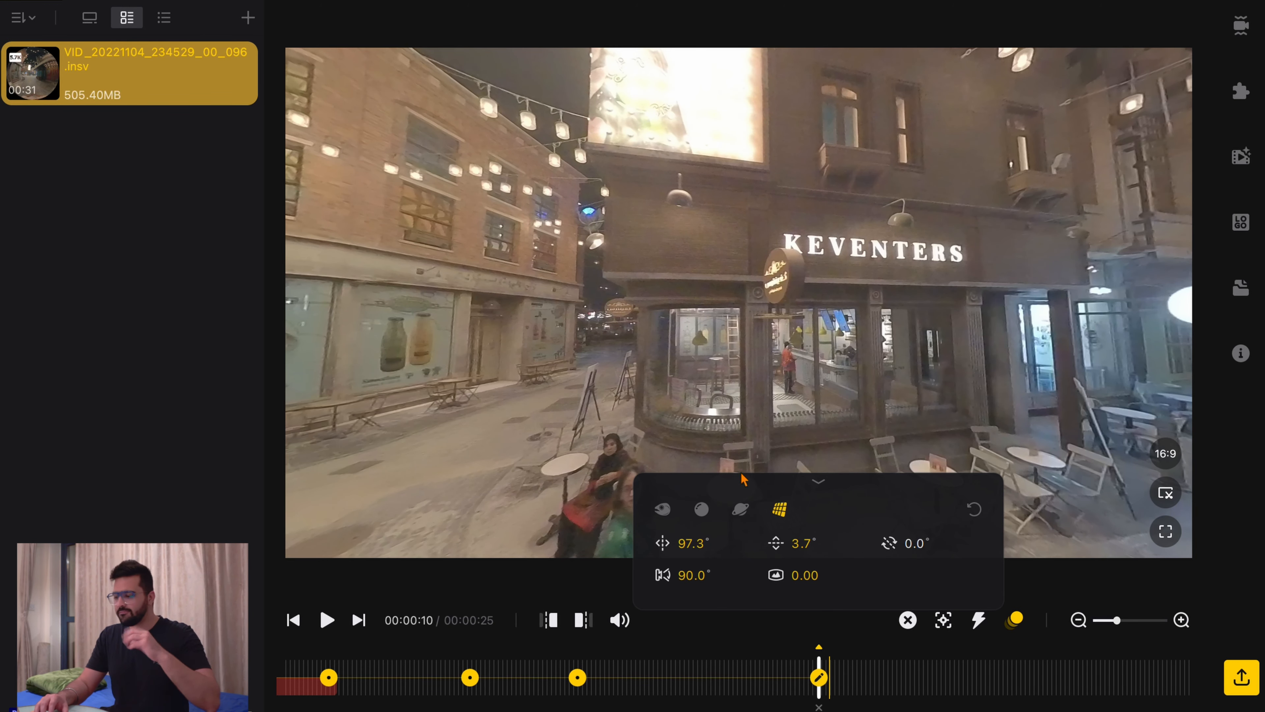
{"action": "left_click", "coordinate": [741, 508]}
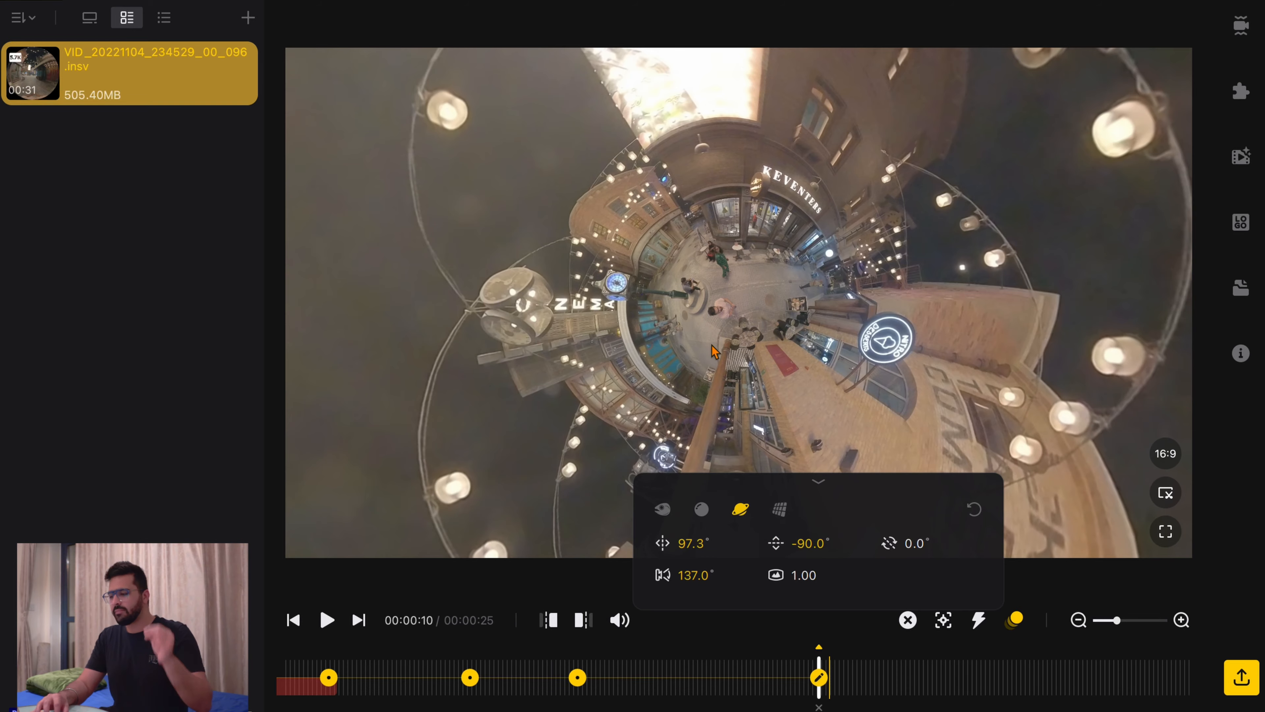
{"action": "left_click_drag", "start_coordinate": [711, 344], "coordinate": [930, 344]}
Add a keyframe at about 11 seconds holding the tiny planet view, with pan 192.9°, tilt -93.9° and field of view 137.0°.
{"action": "left_click", "coordinate": [996, 687]}
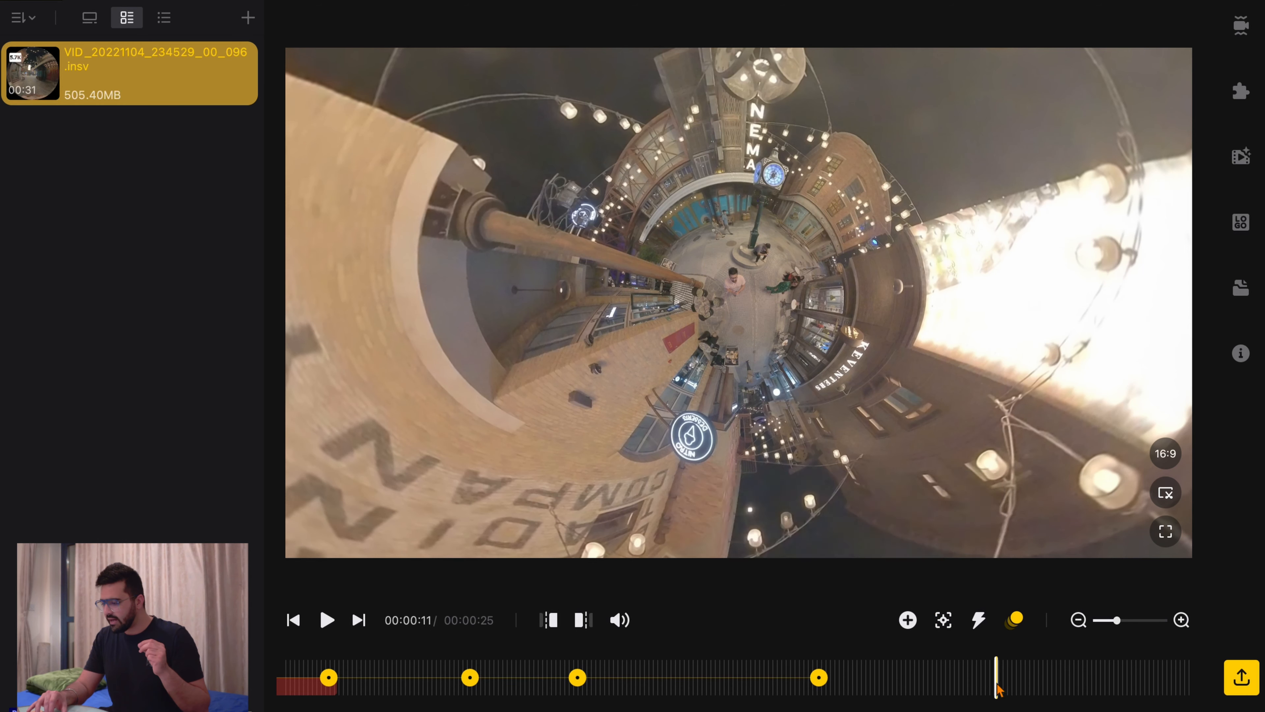
{"action": "left_click", "coordinate": [908, 620]}
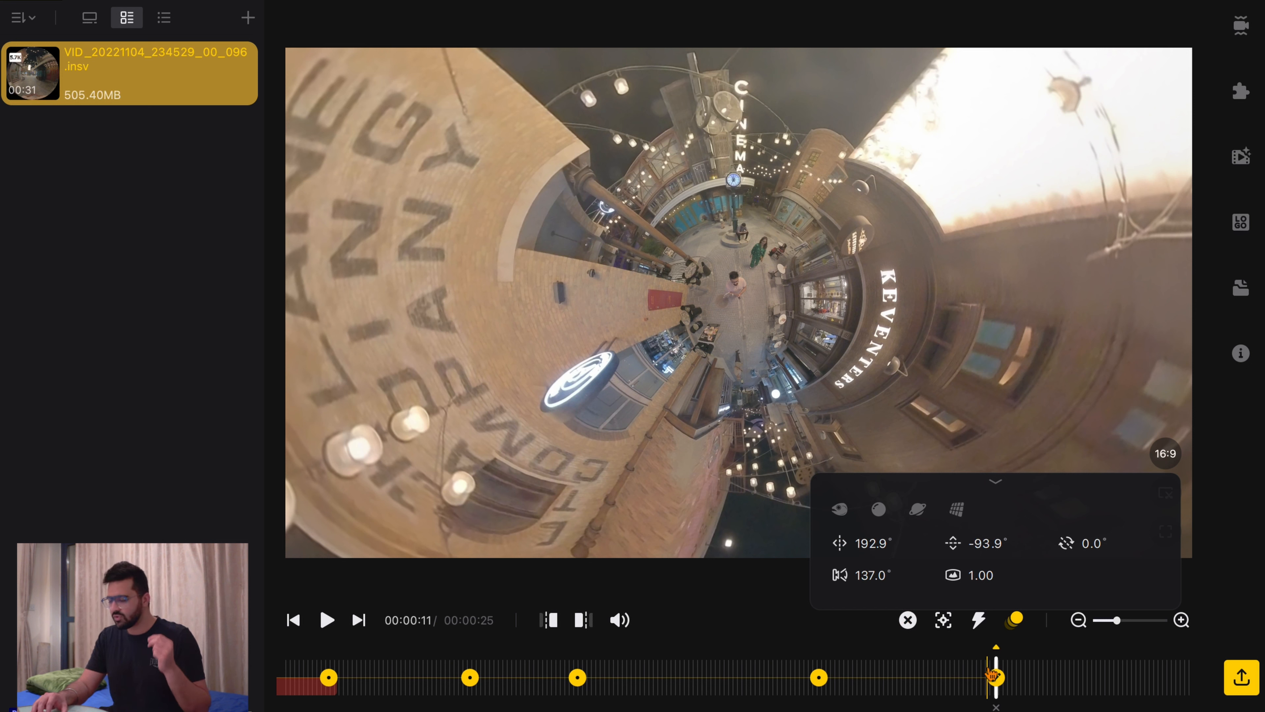
Trim the end of the clip to a point just past the last keyframe, at about 11 seconds.
{"action": "scroll", "coordinate": [683, 698], "scroll_direction": "left", "scroll_amount": 1}
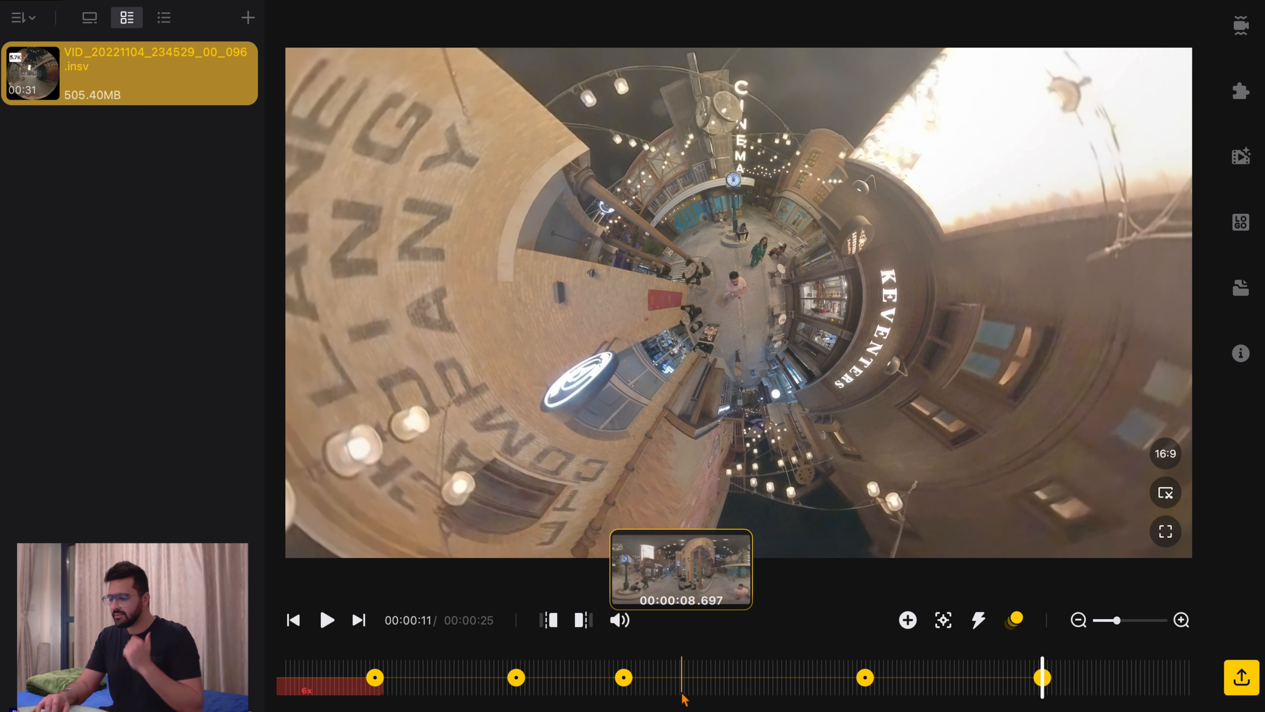
{"action": "scroll", "coordinate": [682, 698], "scroll_direction": "right", "scroll_amount": 20}
{"action": "scroll", "coordinate": [684, 697], "scroll_direction": "left", "scroll_amount": 15}
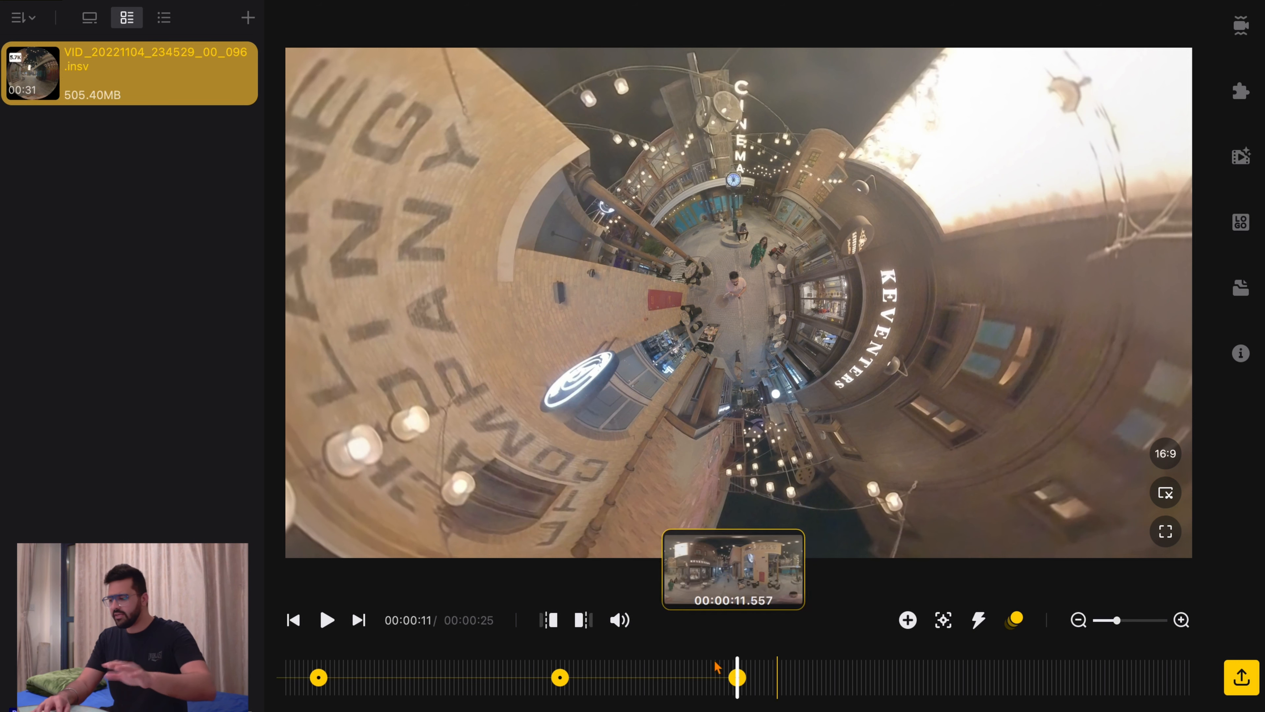
{"action": "left_click", "coordinate": [764, 678]}
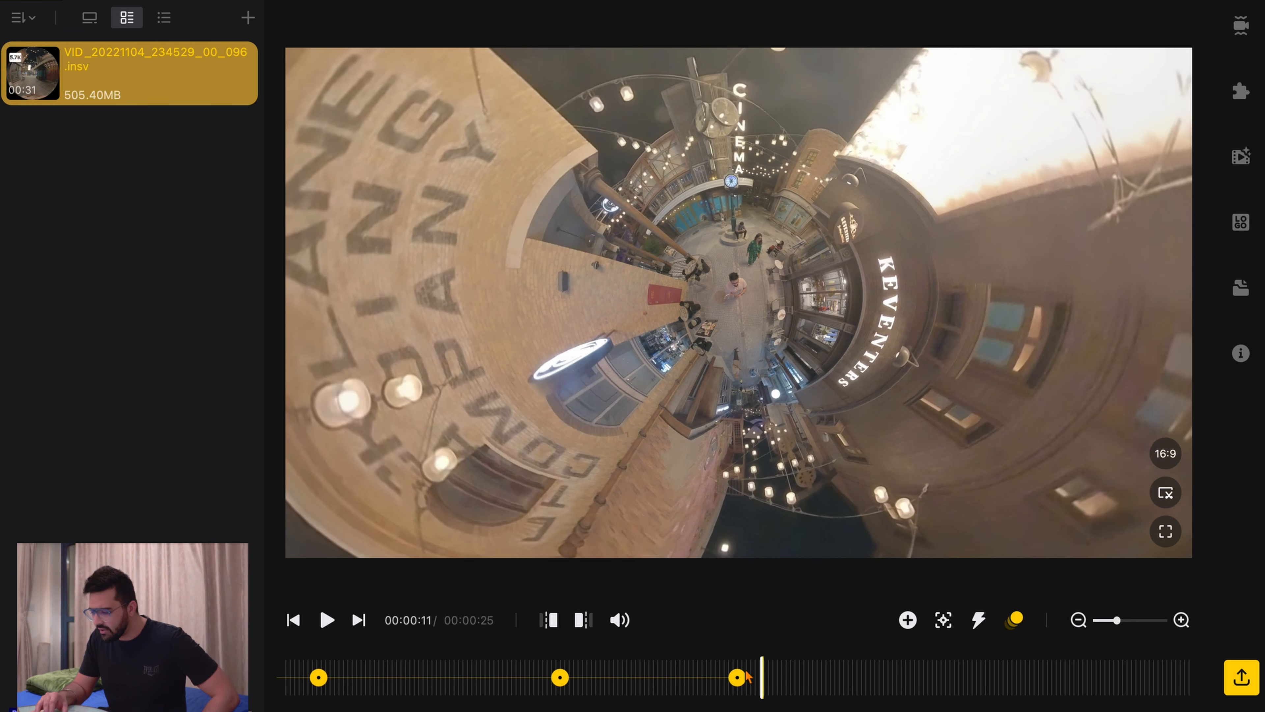
{"action": "left_click", "coordinate": [587, 623]}
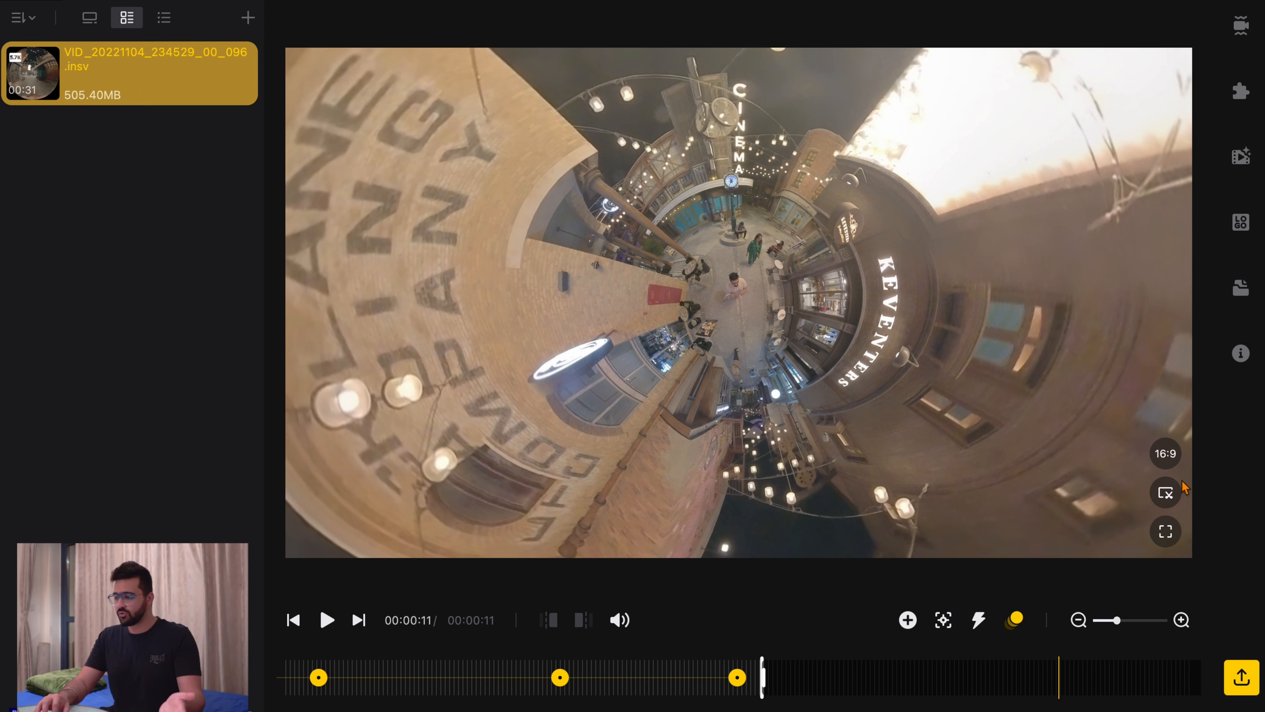
Set the clip's aspect ratio to 9:16 and play the clip back from its start.
{"action": "left_click", "coordinate": [1166, 454]}
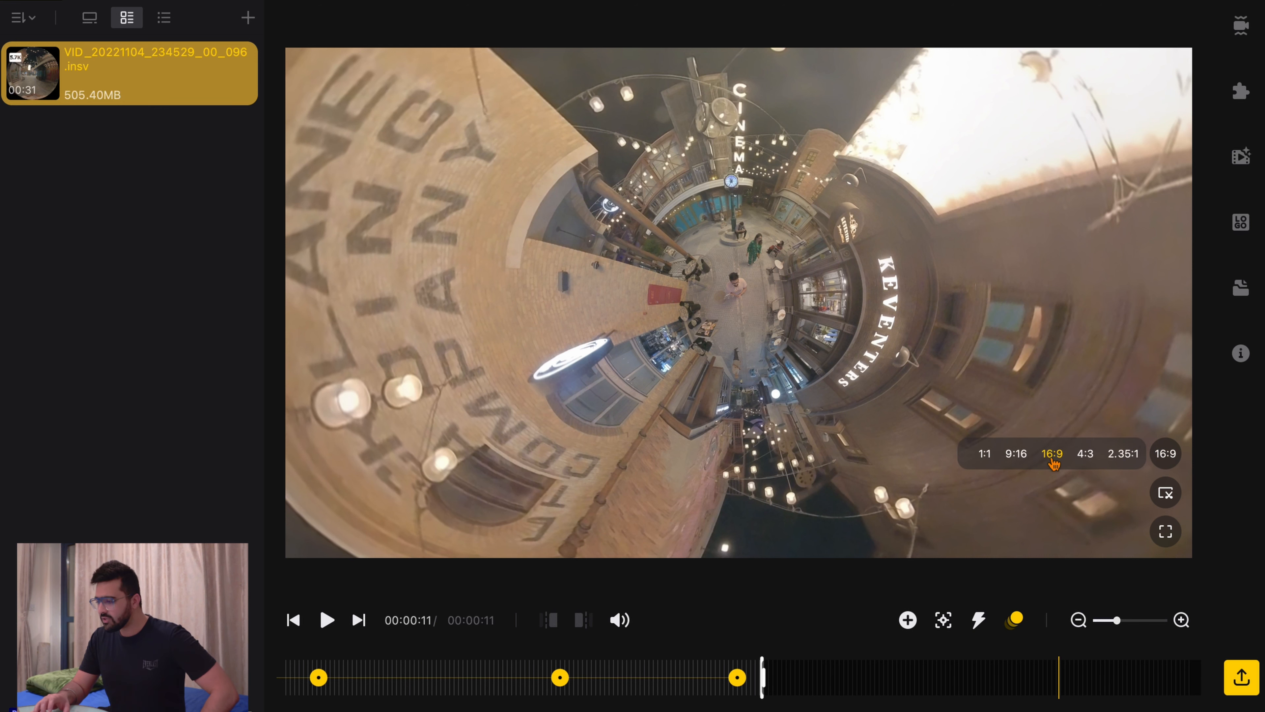
{"action": "left_click", "coordinate": [1016, 454]}
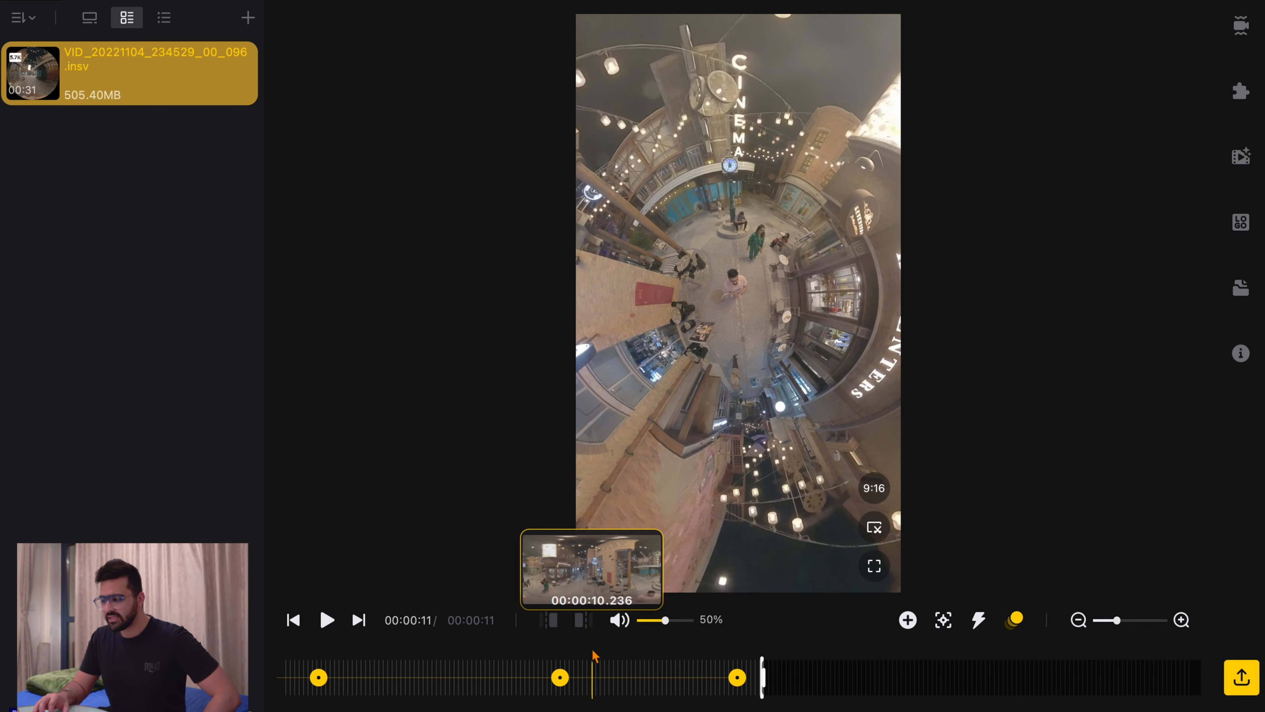
{"action": "scroll", "coordinate": [592, 654], "scroll_direction": "left", "scroll_amount": 20}
{"action": "left_click", "coordinate": [314, 670]}
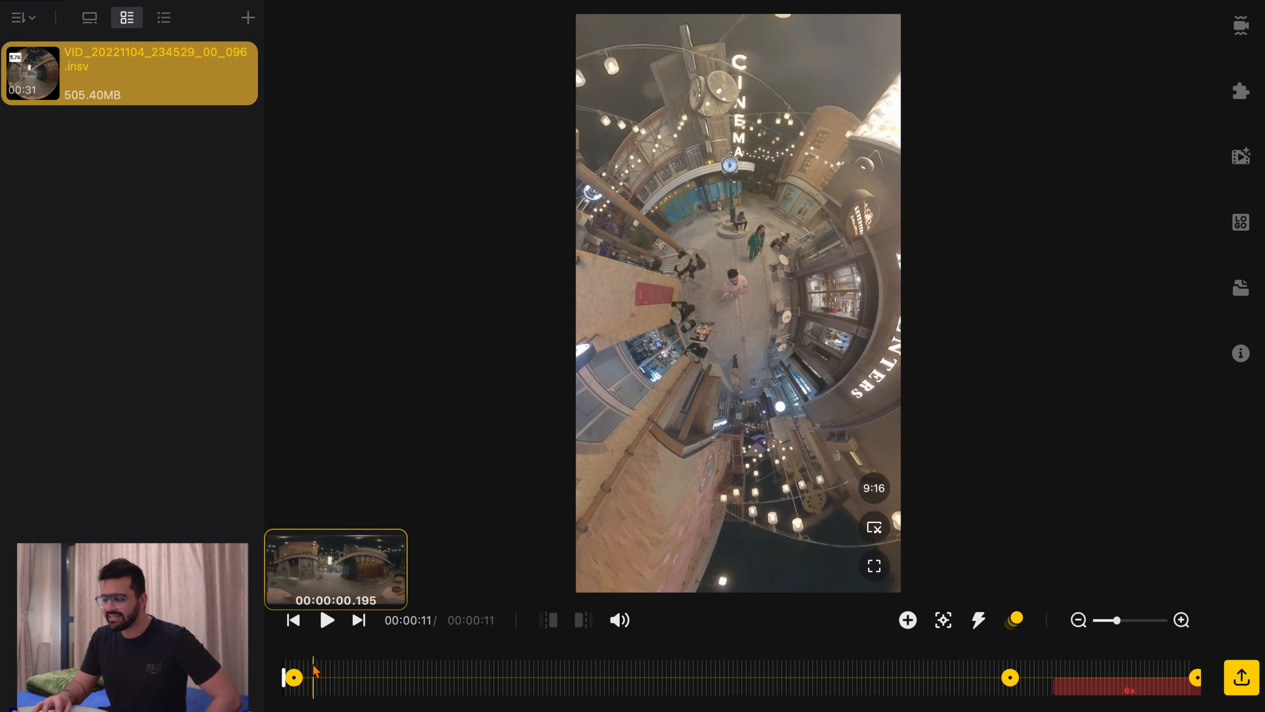
{"action": "key", "text": "space"}
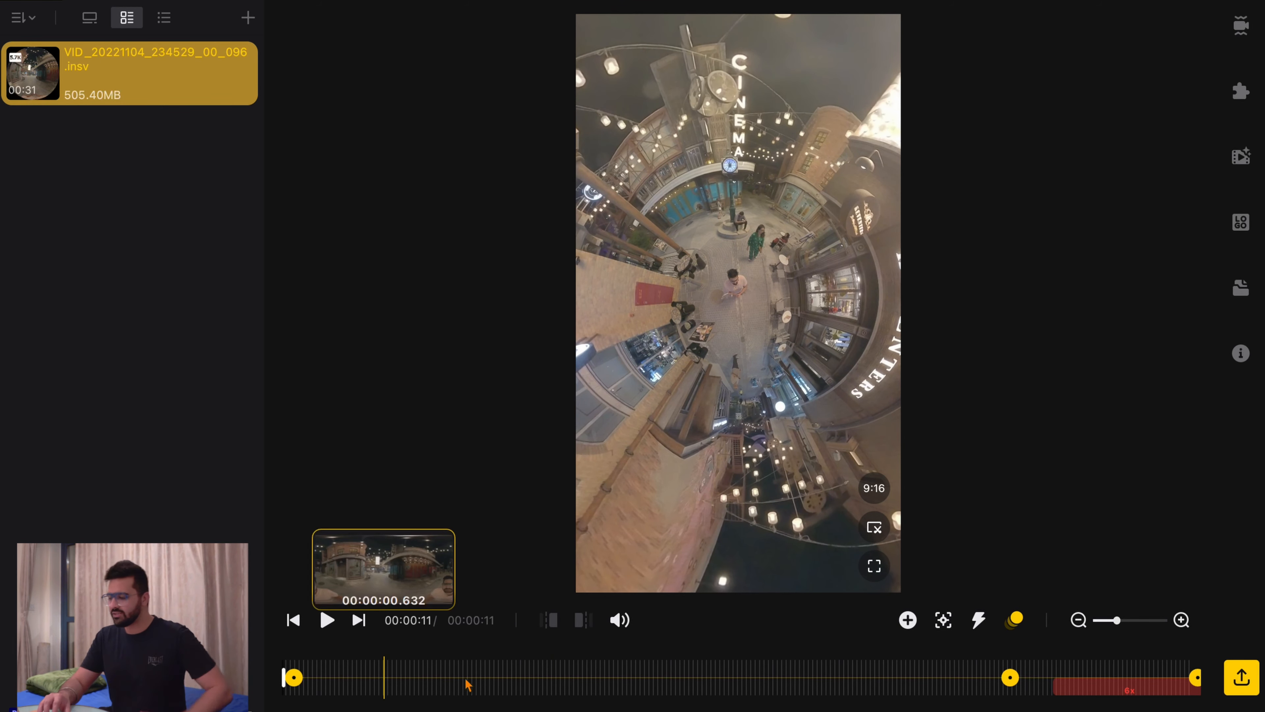
Undo the trim at the end of the clip.
{"action": "scroll", "coordinate": [708, 692], "scroll_direction": "right", "scroll_amount": 15}
{"action": "scroll", "coordinate": [707, 693], "scroll_direction": "left", "scroll_amount": 3}
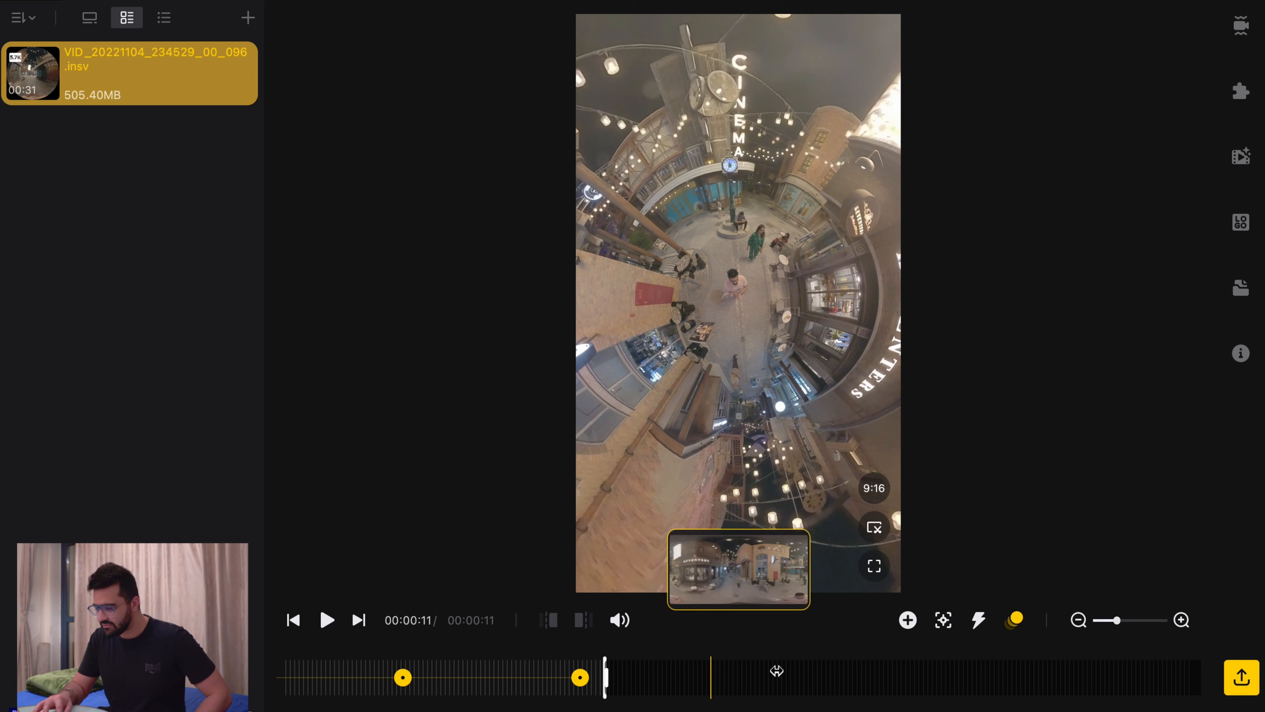
{"action": "key", "text": "super+z"}
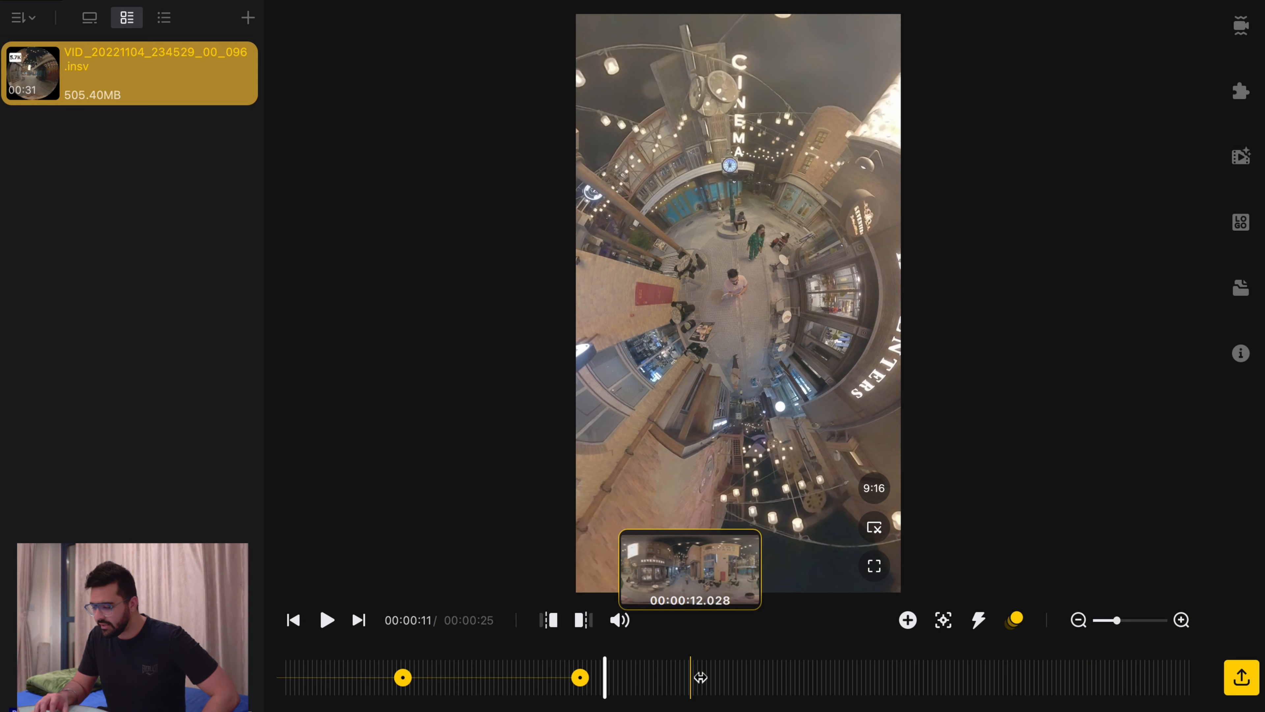
Play back the restored footage after the last keyframe, from about 13 to 20 seconds, to review the tiny planet view.
{"action": "left_click", "coordinate": [917, 678]}
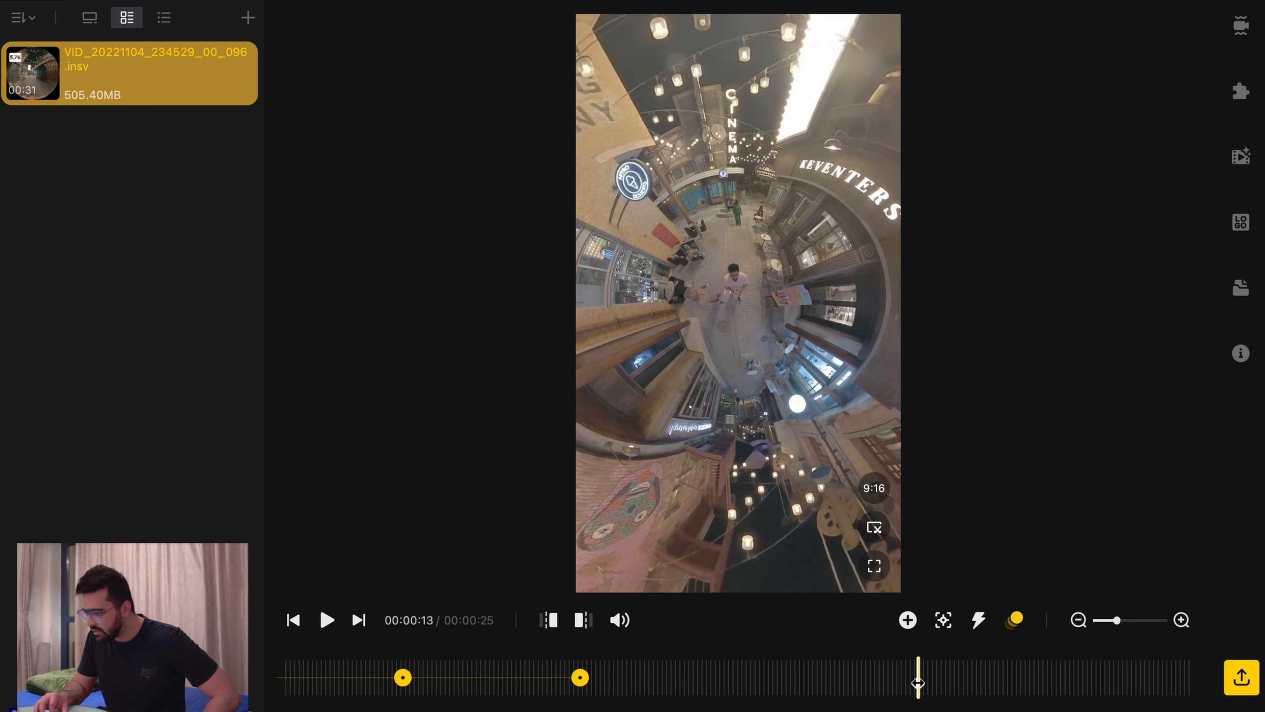
{"action": "key", "text": "space"}
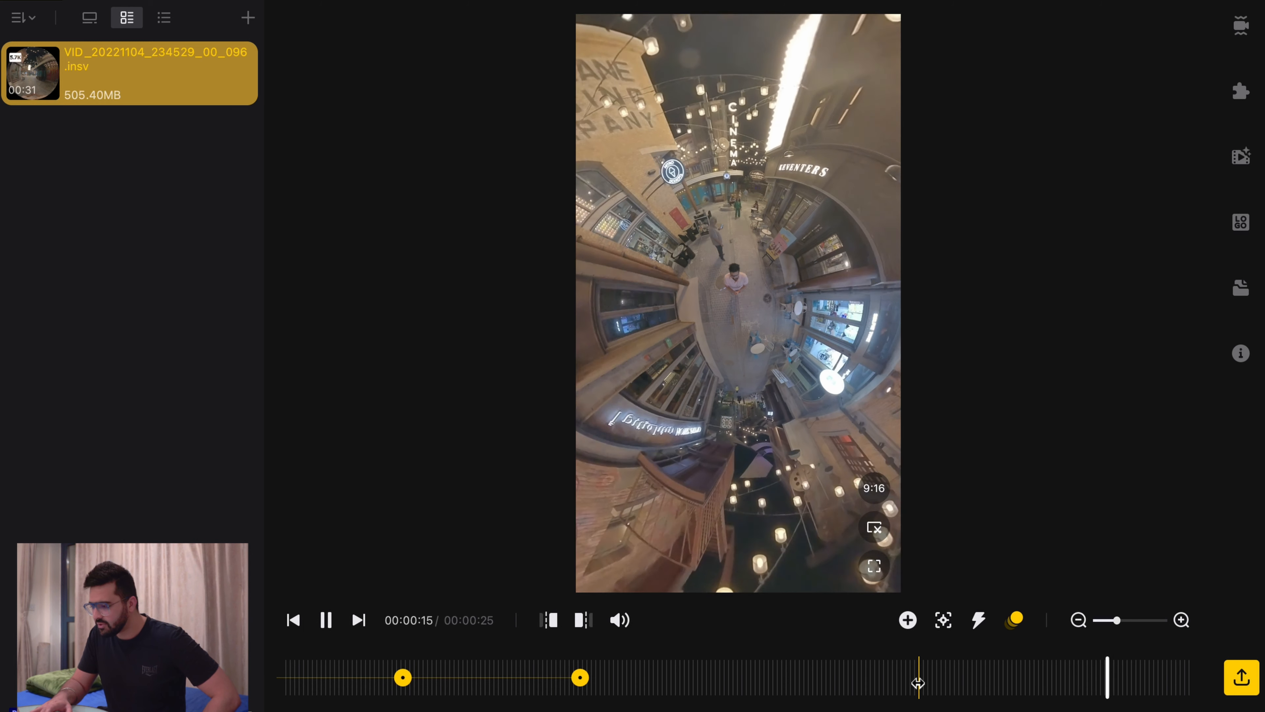
{"action": "key", "text": "space"}
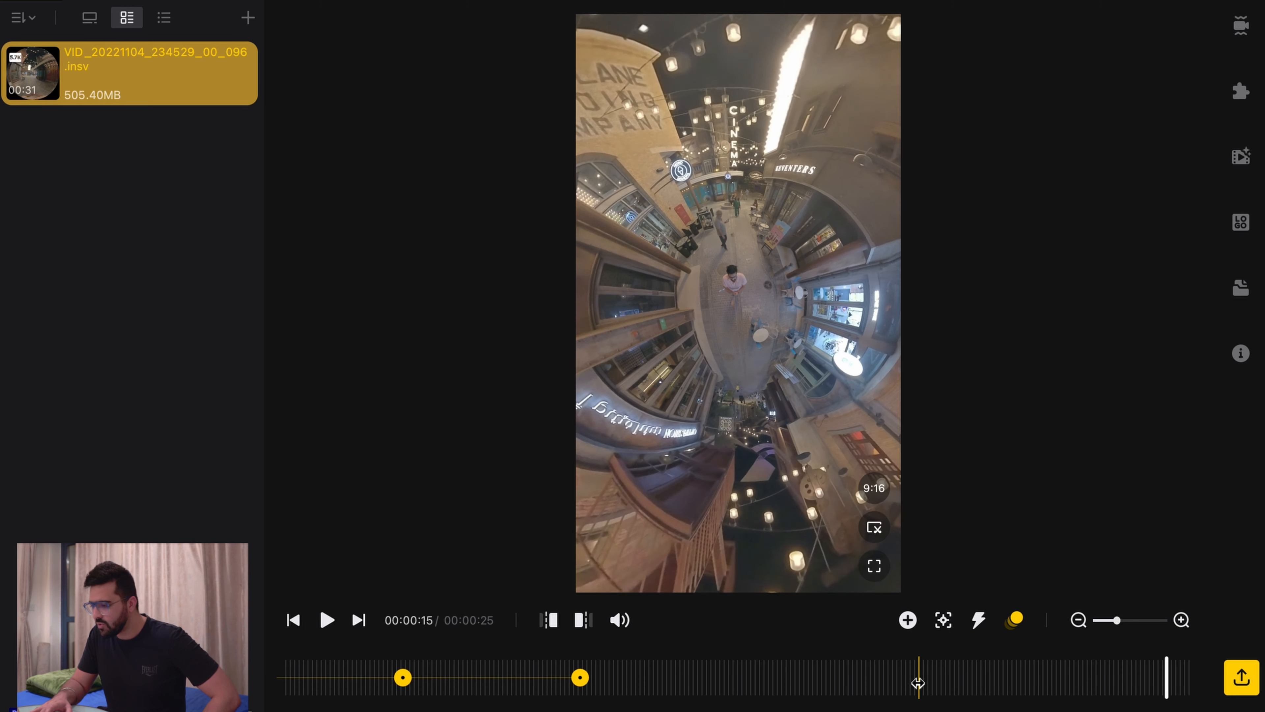
{"action": "left_click", "coordinate": [1079, 621]}
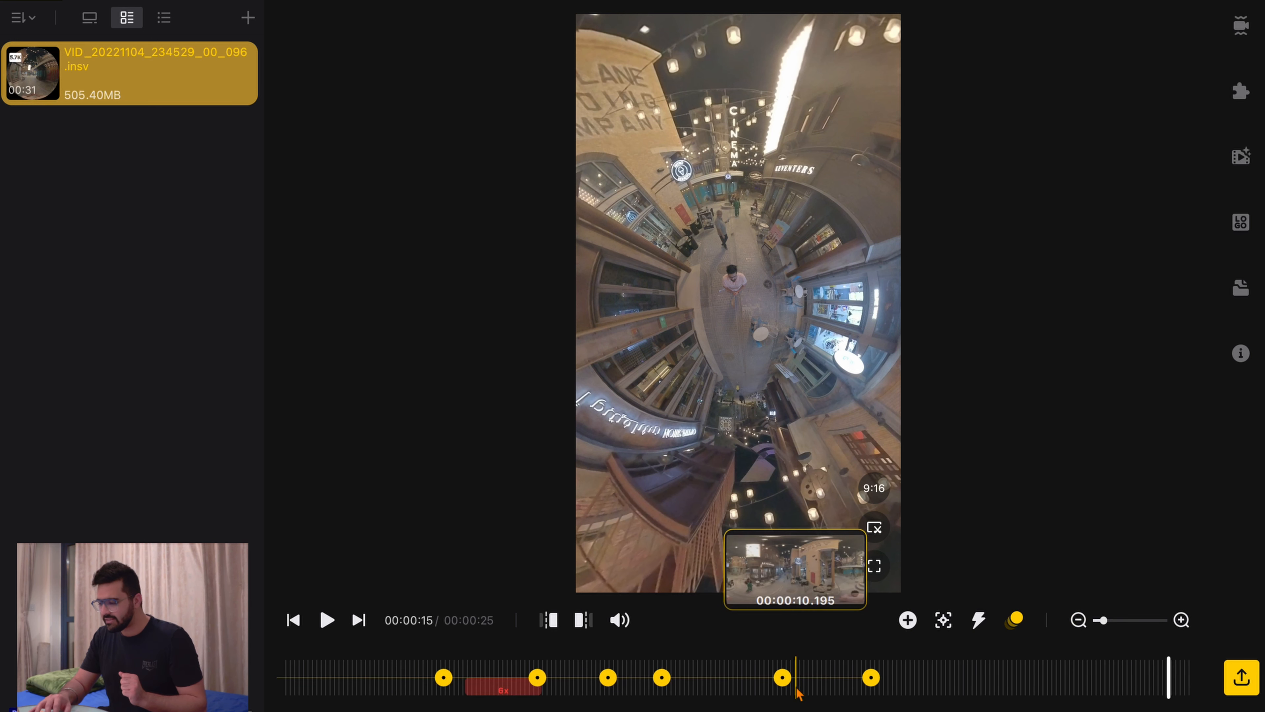
{"action": "left_click", "coordinate": [1093, 678]}
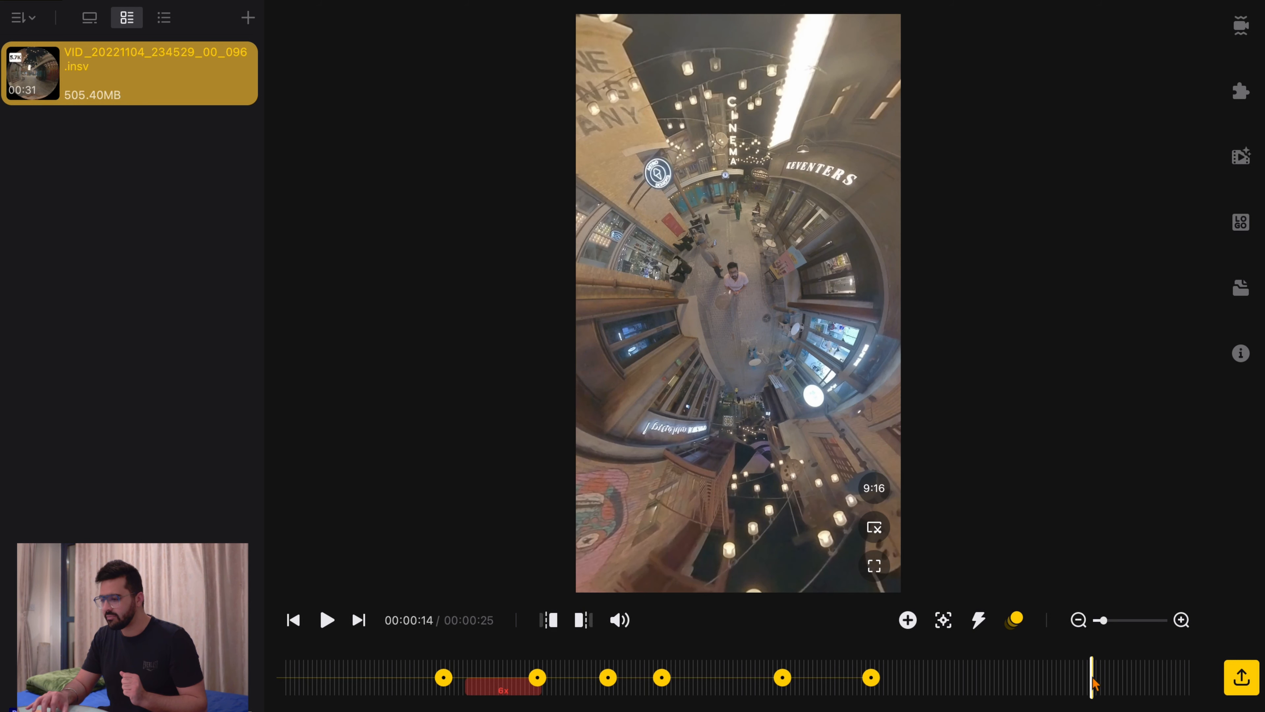
{"action": "scroll", "coordinate": [1004, 679], "scroll_direction": "right", "scroll_amount": 5}
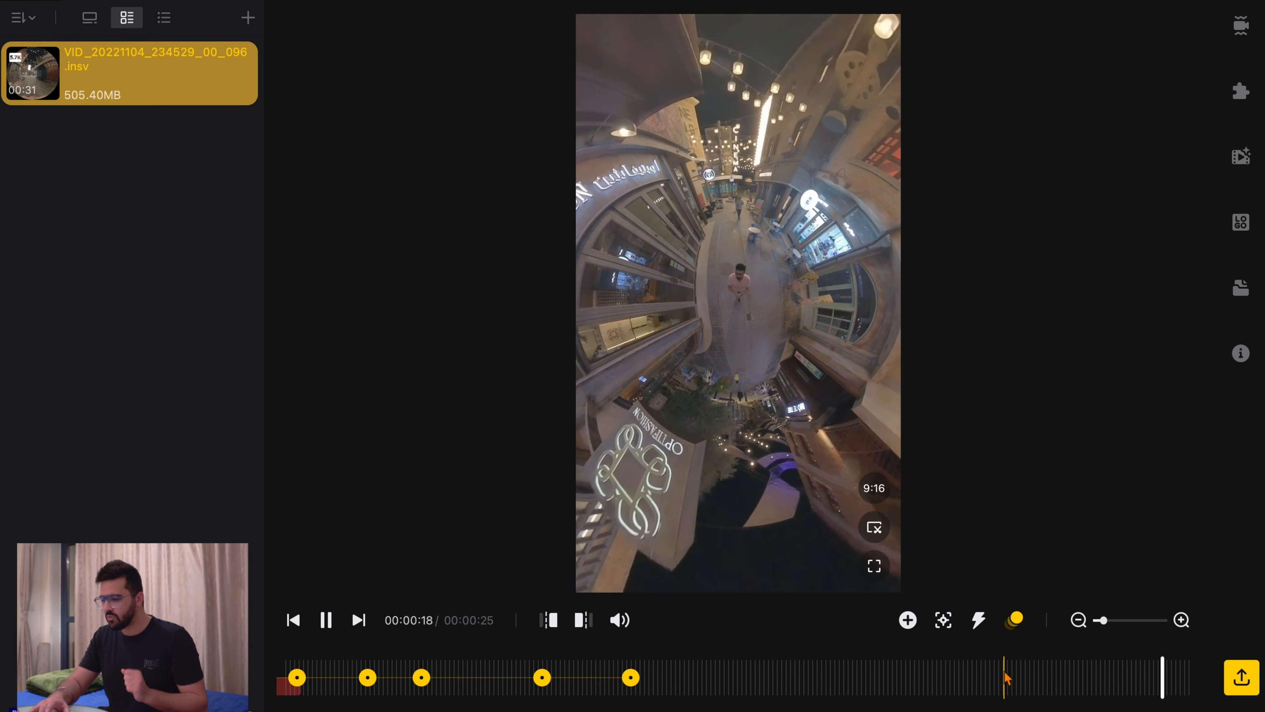
{"action": "key", "text": "space"}
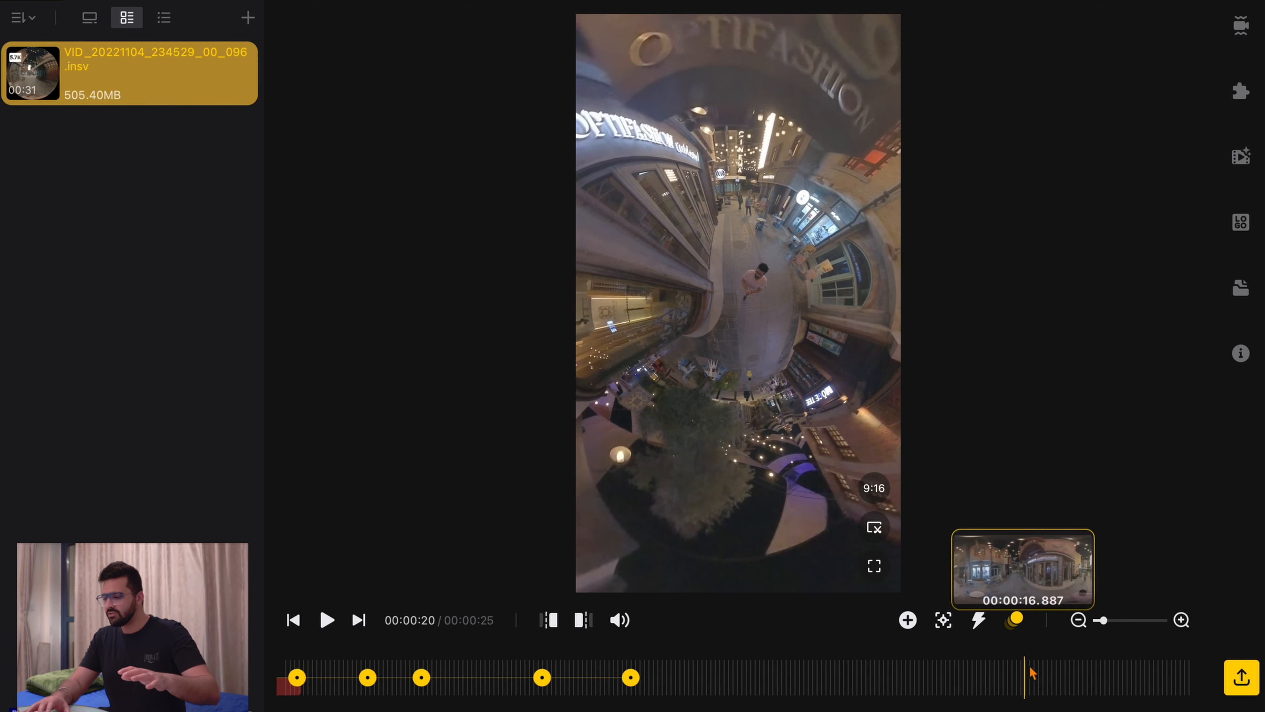
Add a keyframe at about 20 seconds and rotate its tiny planet view to pan 193.3° and tilt -98.2°.
{"action": "scroll", "coordinate": [1050, 679], "scroll_direction": "right", "scroll_amount": 3}
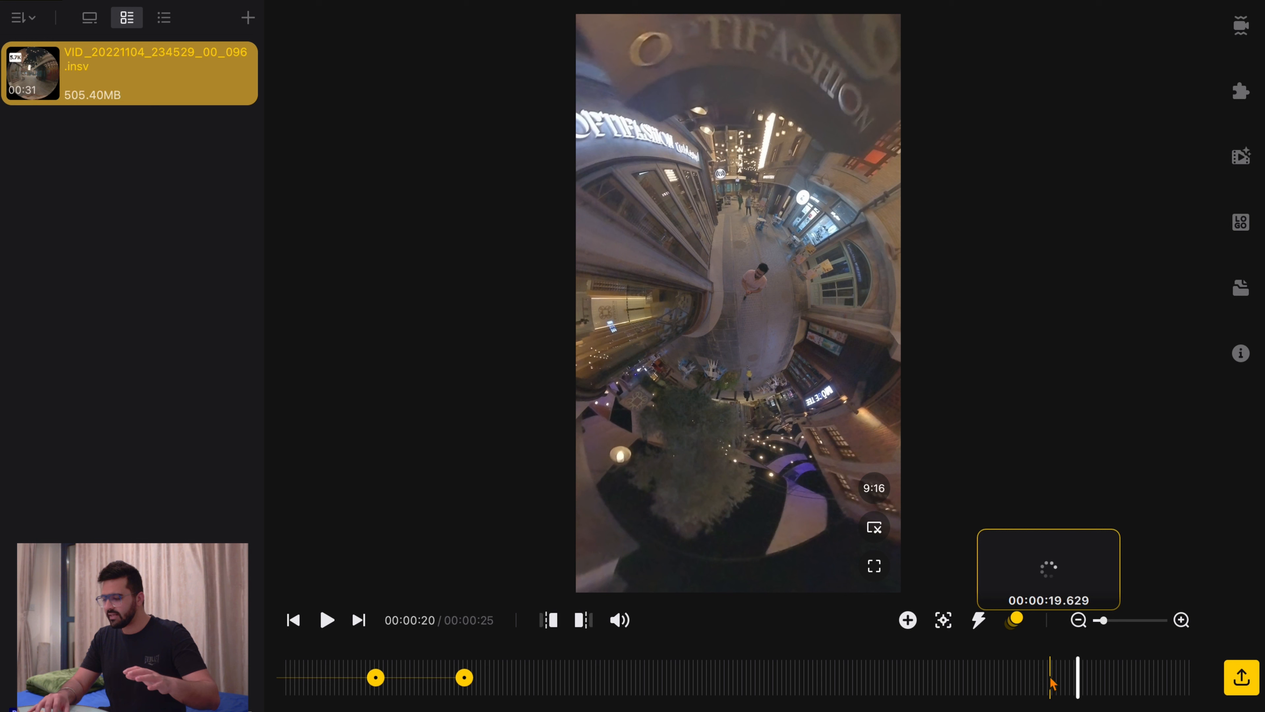
{"action": "left_click", "coordinate": [907, 621]}
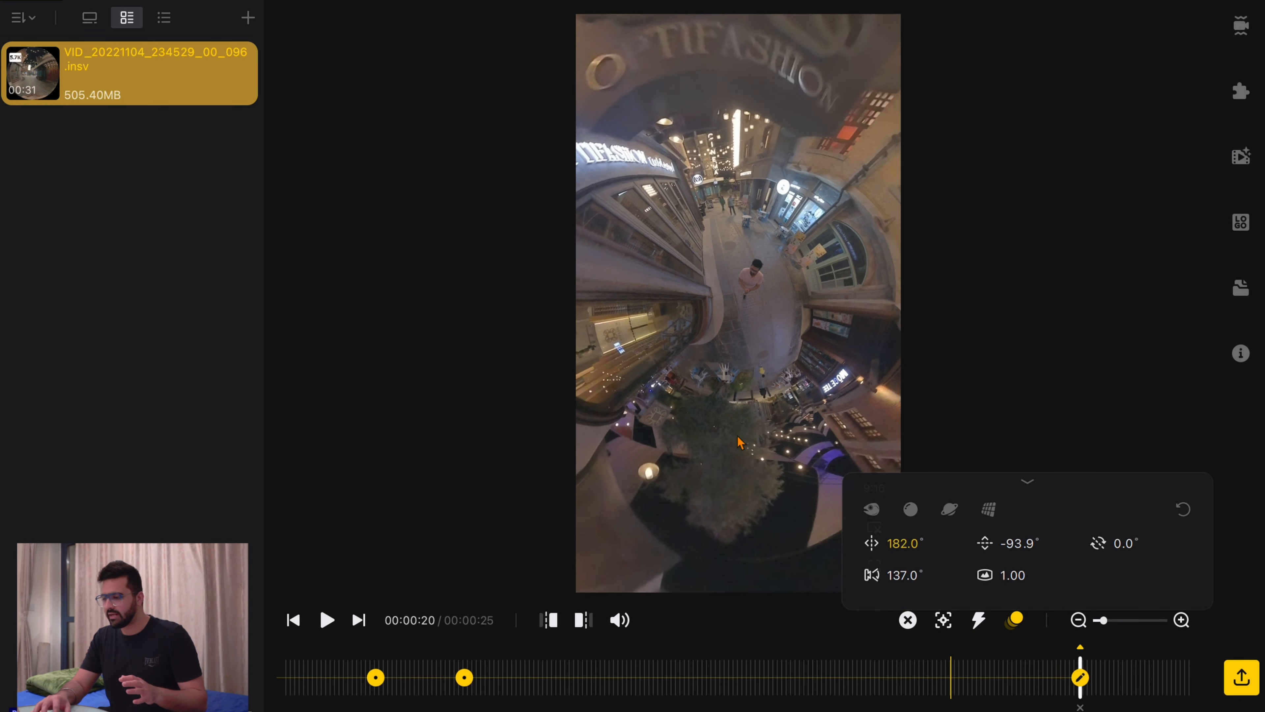
{"action": "left_click_drag", "start_coordinate": [740, 442], "coordinate": [755, 440]}
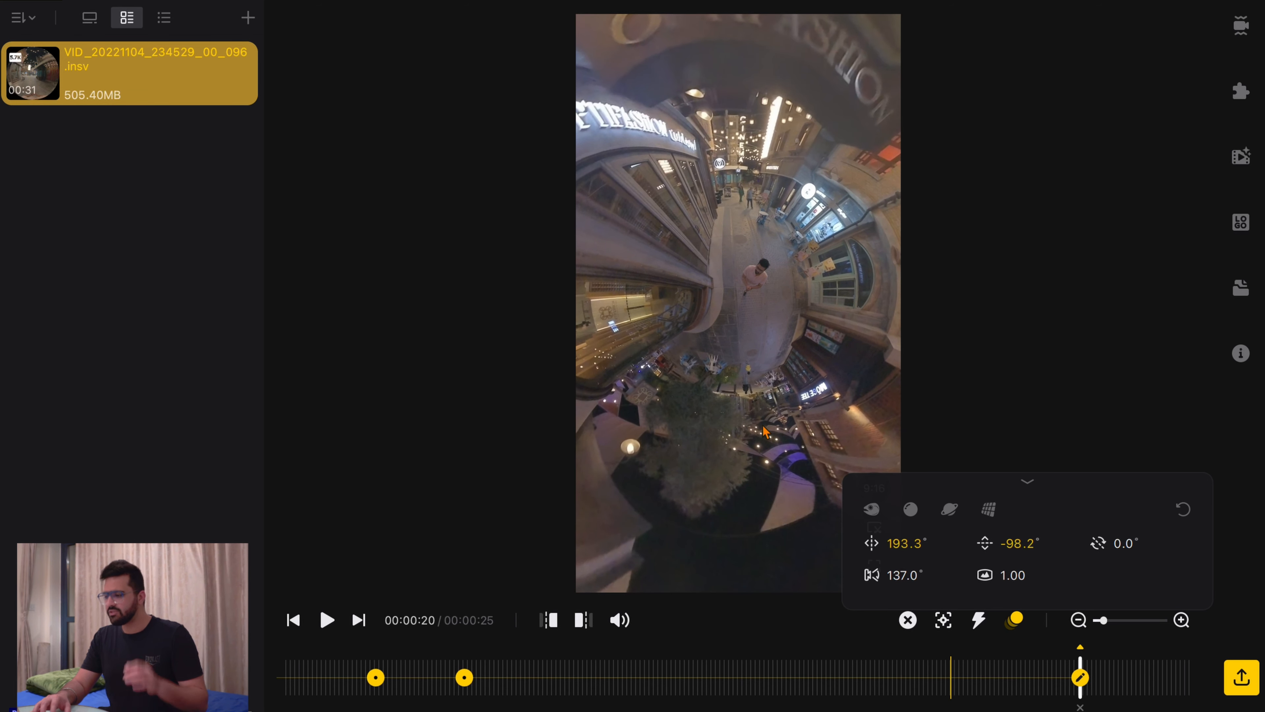
Play back the stretch between the last two keyframes, up to about 20 seconds, to check the tiny planet movement.
{"action": "left_click", "coordinate": [419, 676]}
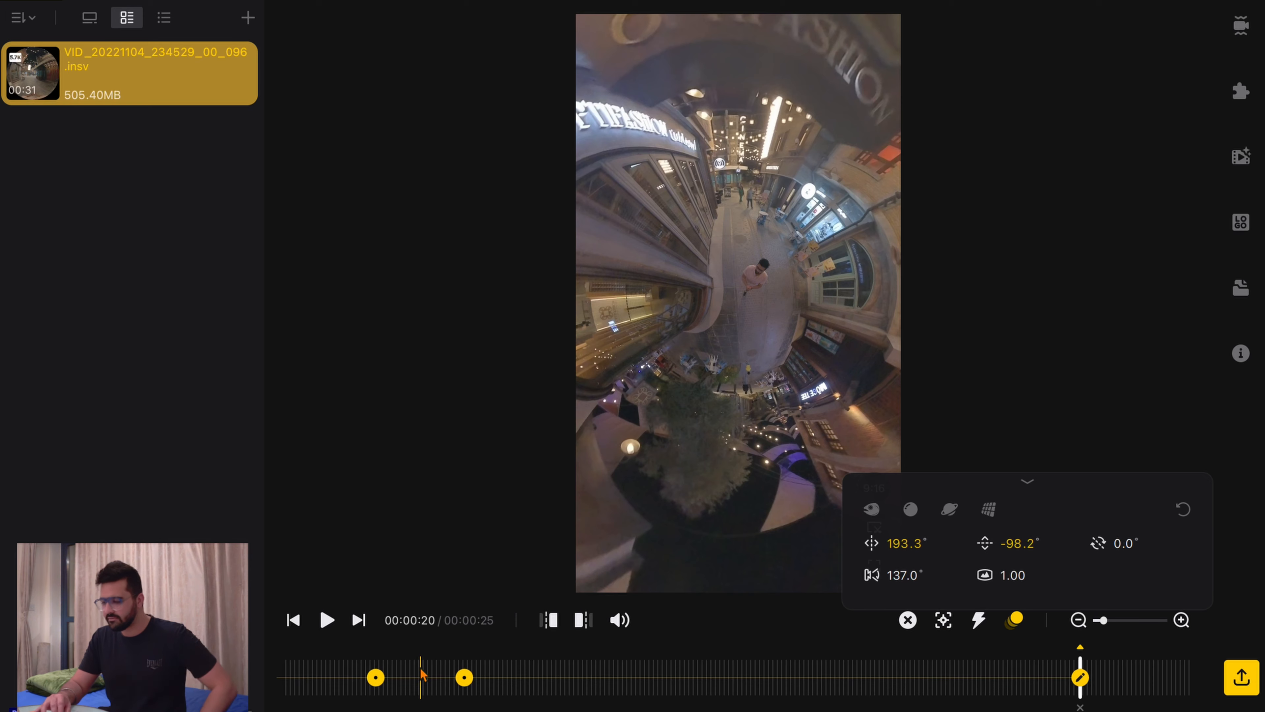
{"action": "key", "text": "space"}
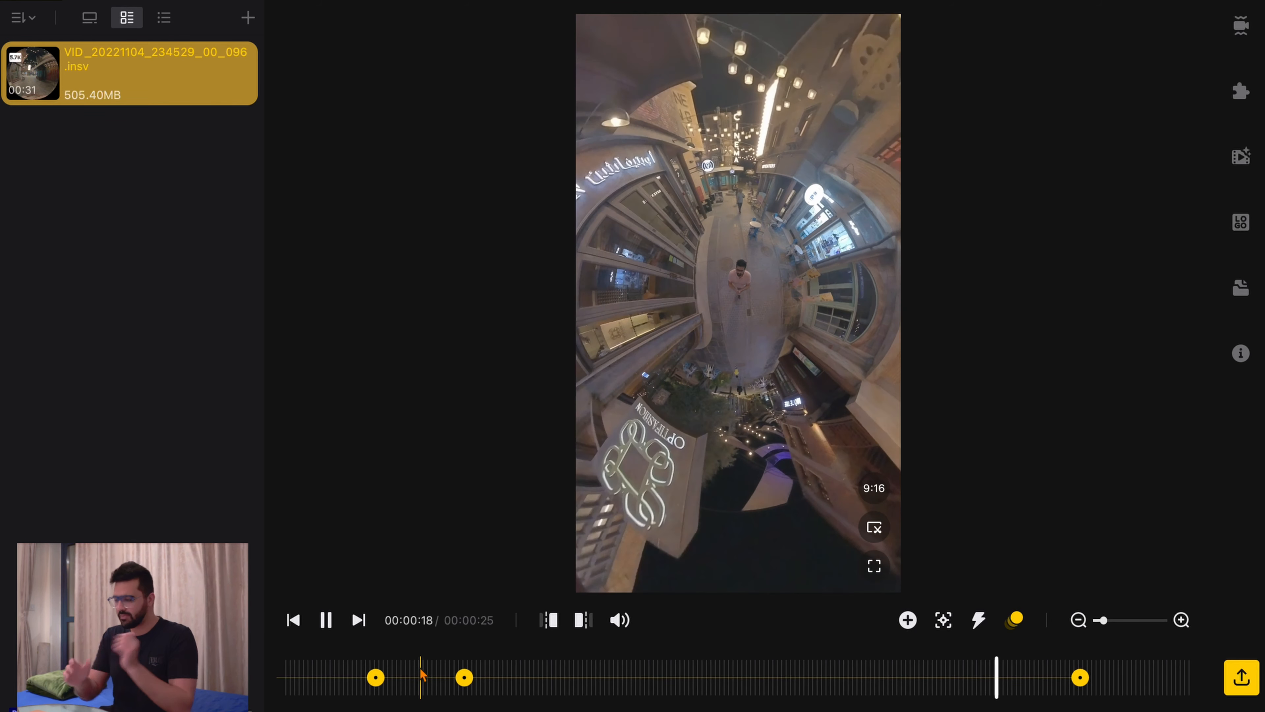
{"action": "key", "text": "space"}
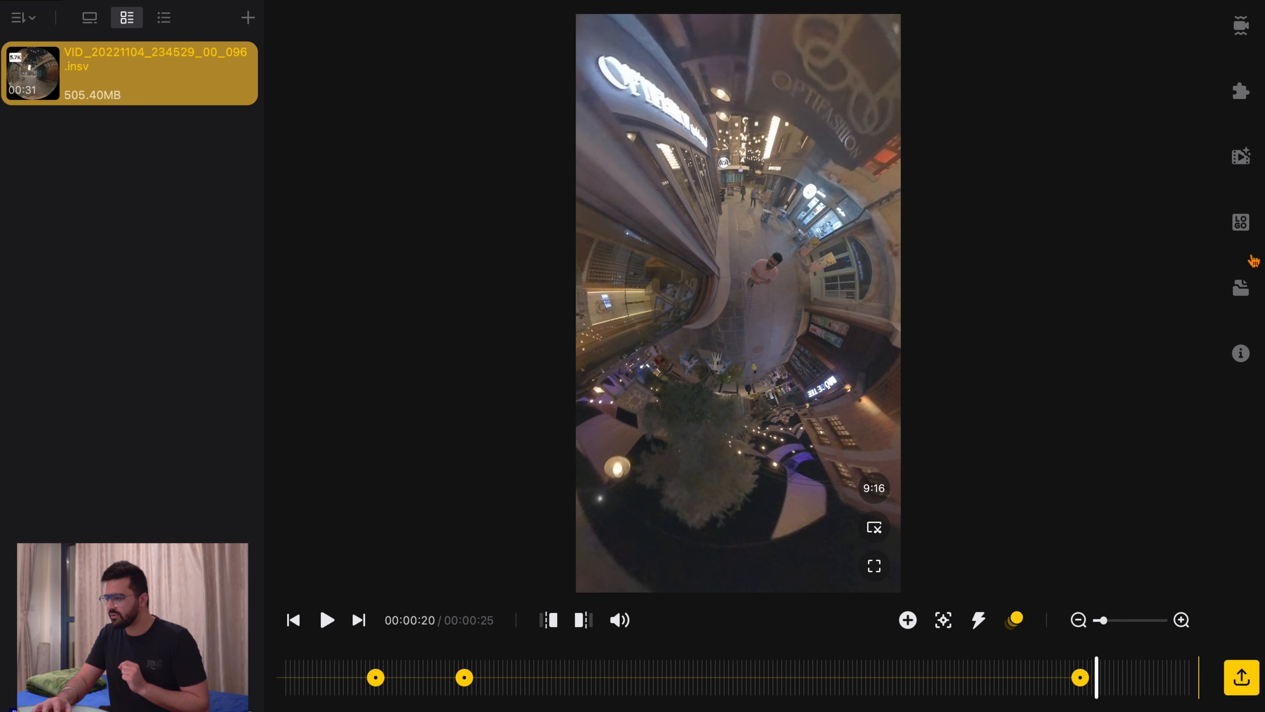
Examine the clip's stabilization options and its stitching options.
{"action": "left_click", "coordinate": [1242, 23]}
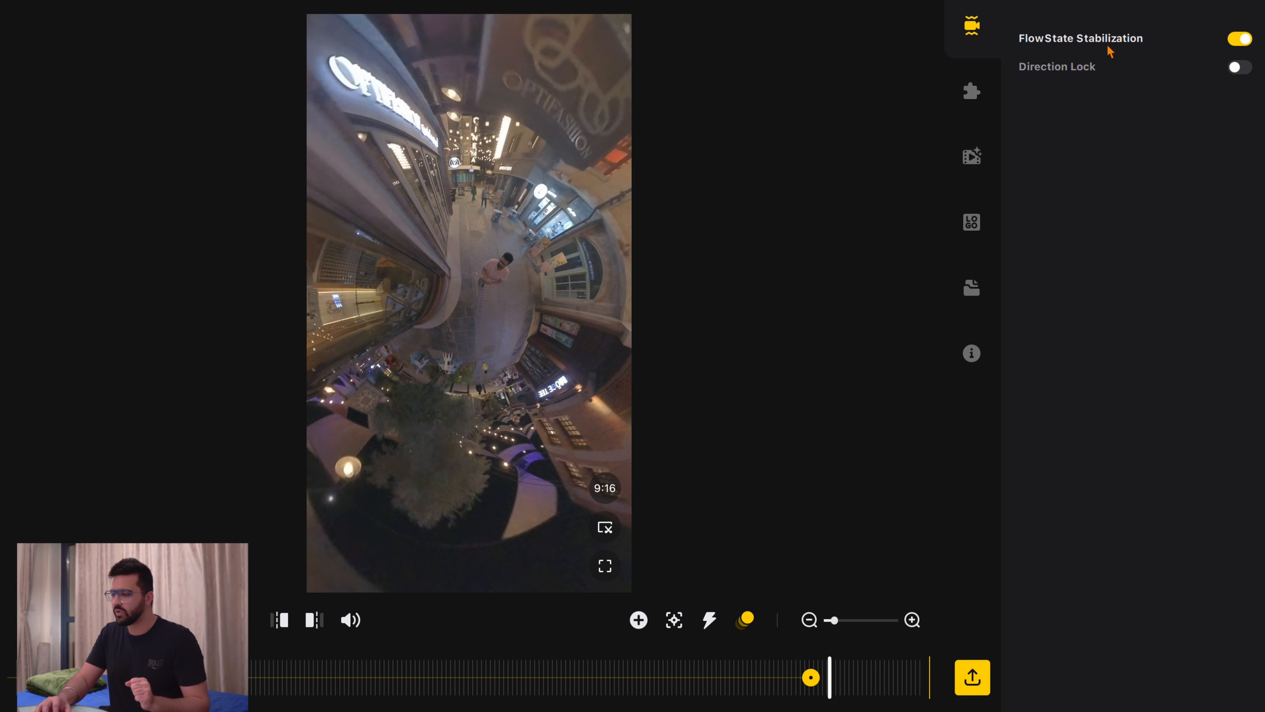
{"action": "left_click", "coordinate": [973, 95]}
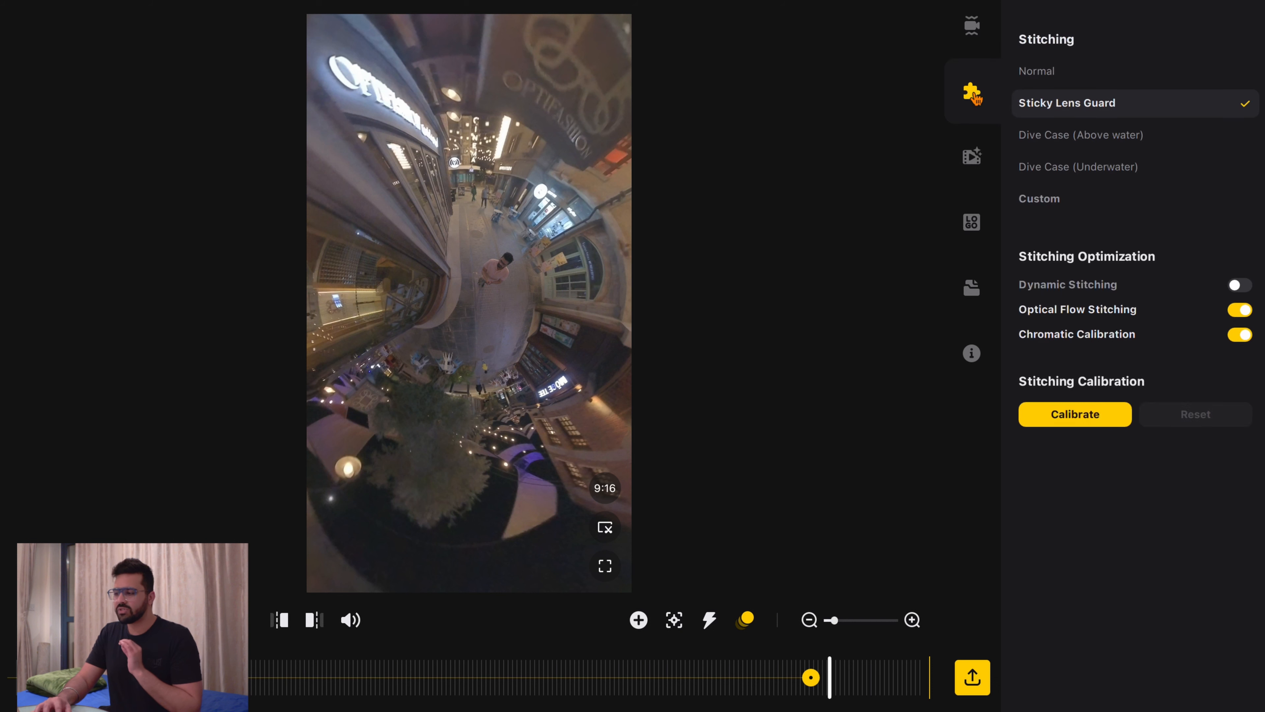
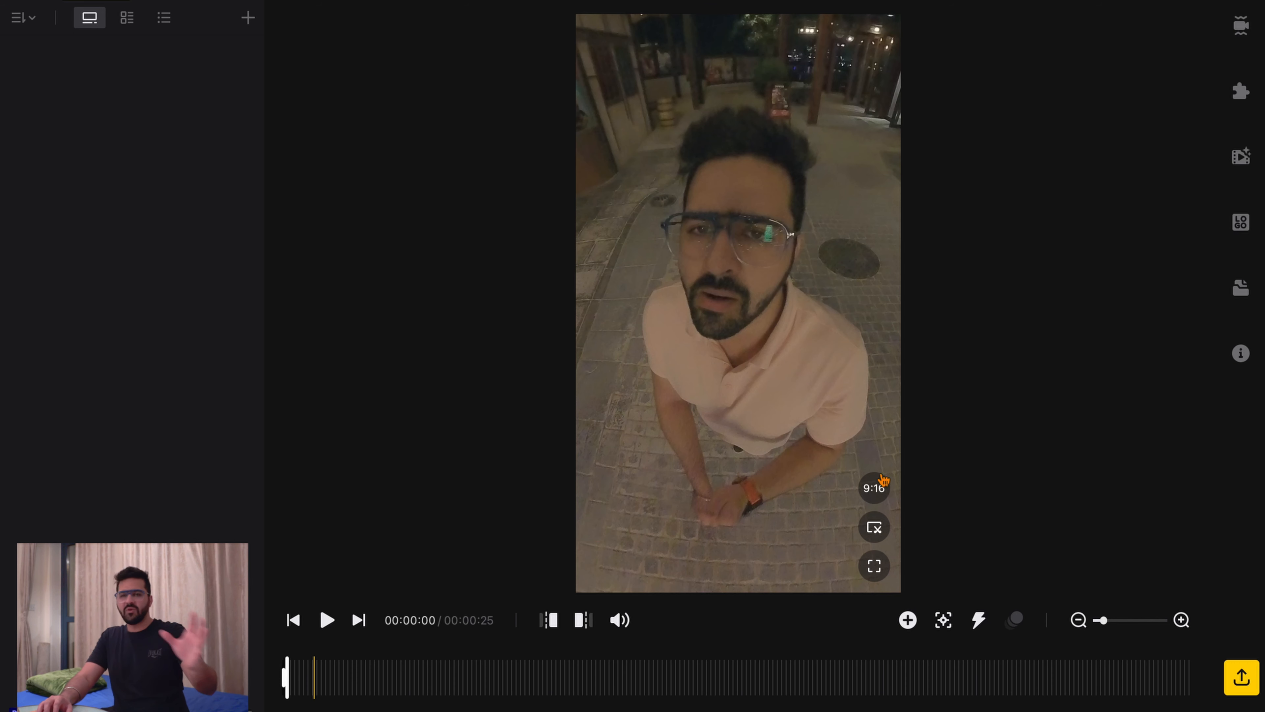
Set the aspect ratio to 16:9 and track the man in the pink shirt from the clip's start to about 15 seconds.
{"action": "left_click", "coordinate": [877, 496]}
{"action": "left_click", "coordinate": [760, 489]}
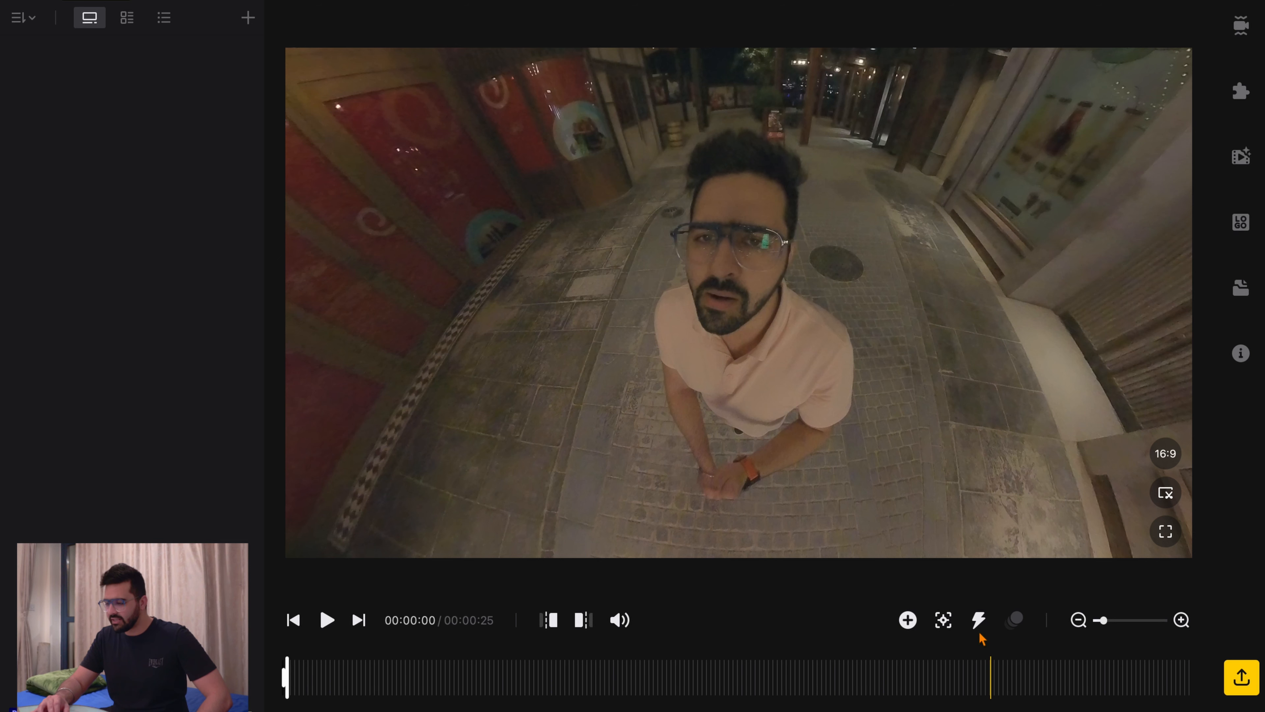
{"action": "left_click", "coordinate": [944, 621]}
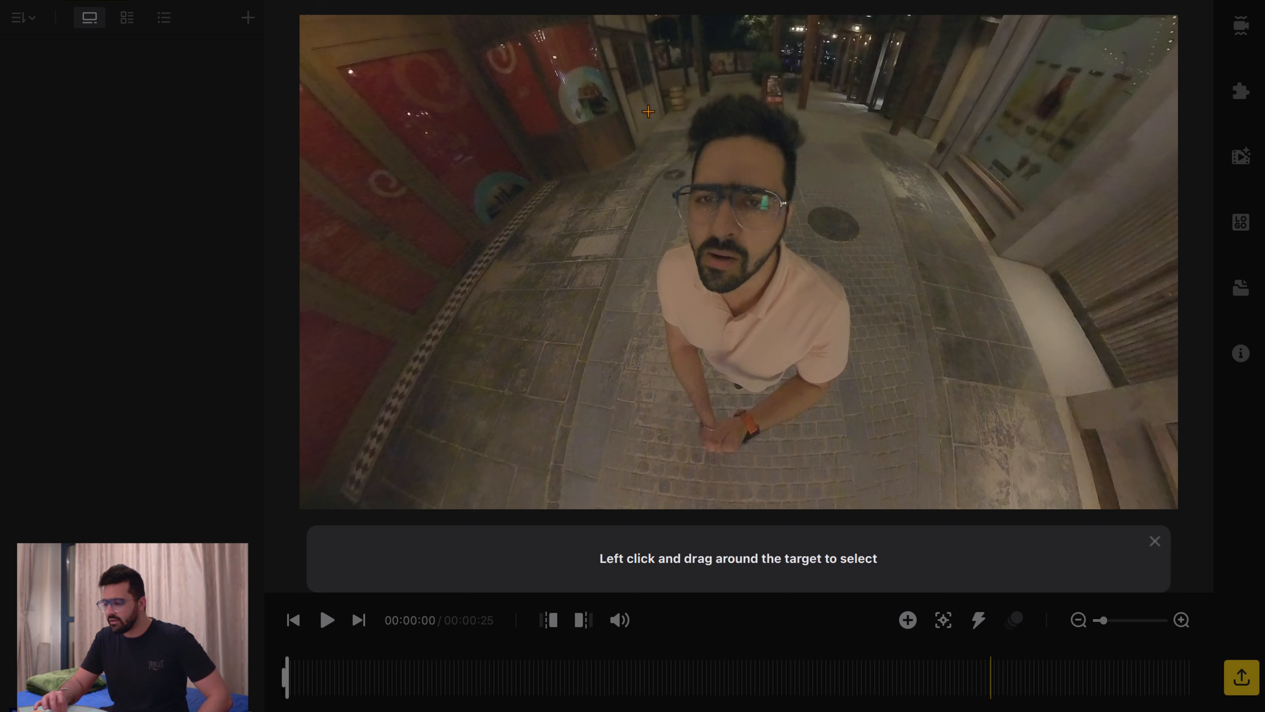
{"action": "left_click_drag", "start_coordinate": [641, 95], "coordinate": [863, 455]}
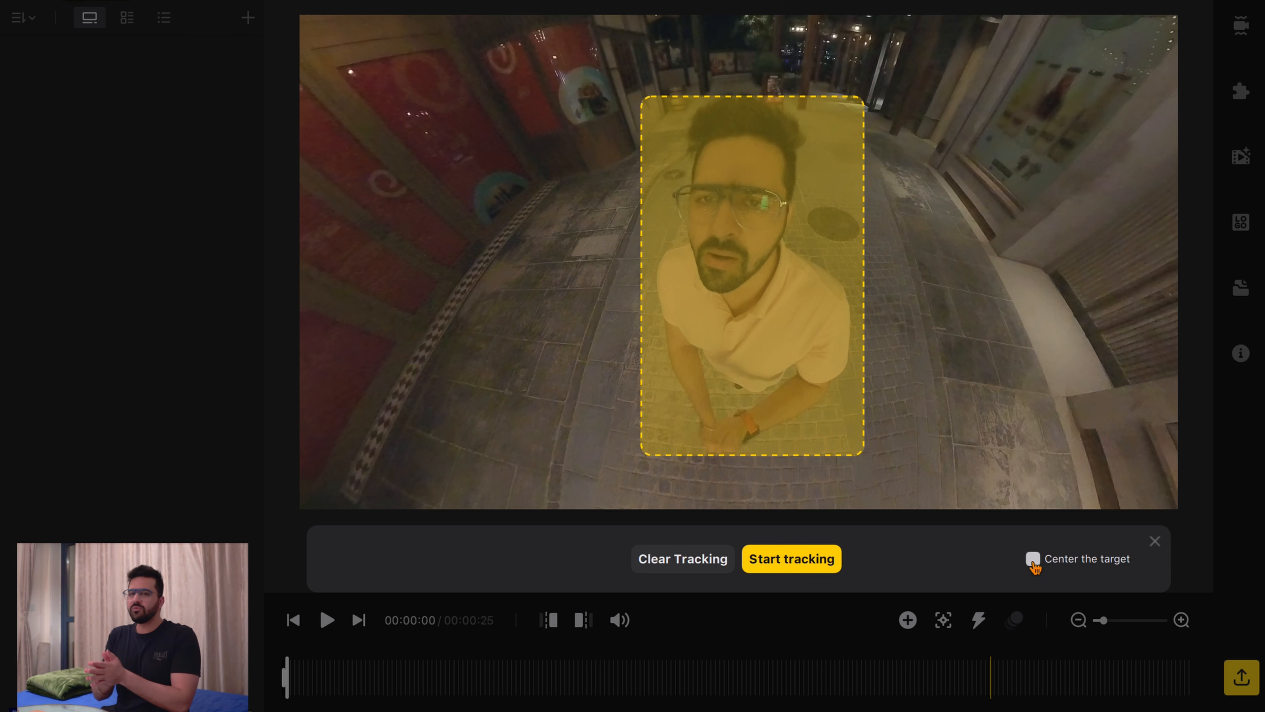
{"action": "left_click", "coordinate": [803, 563]}
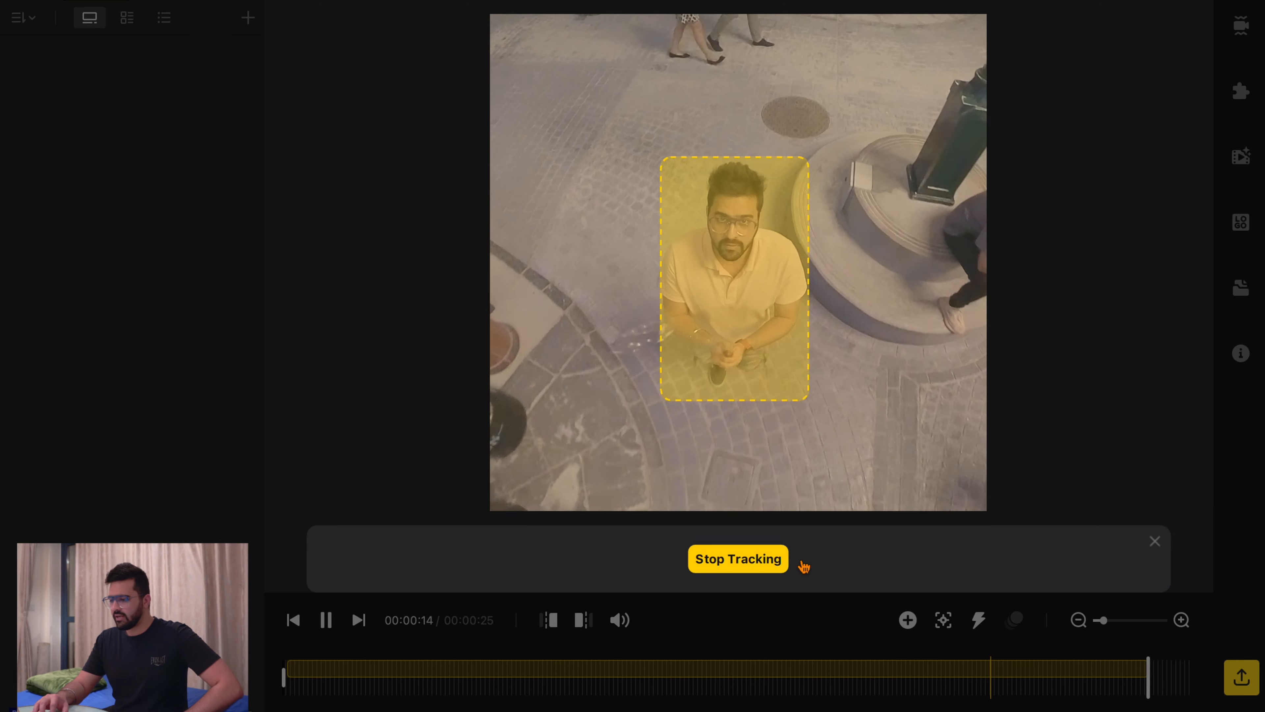
{"action": "left_click", "coordinate": [772, 561]}
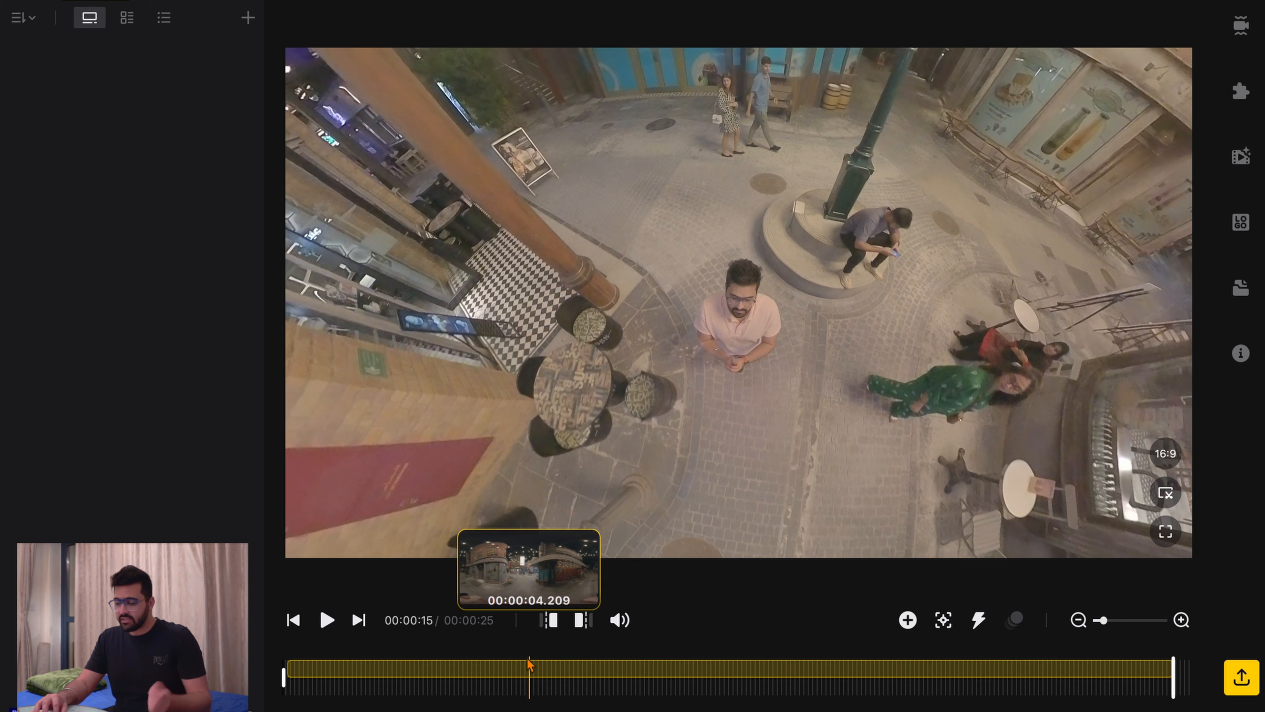
Play the tracked clip from its start to about 17 seconds to review how the view follows the man.
{"action": "left_click", "coordinate": [294, 687]}
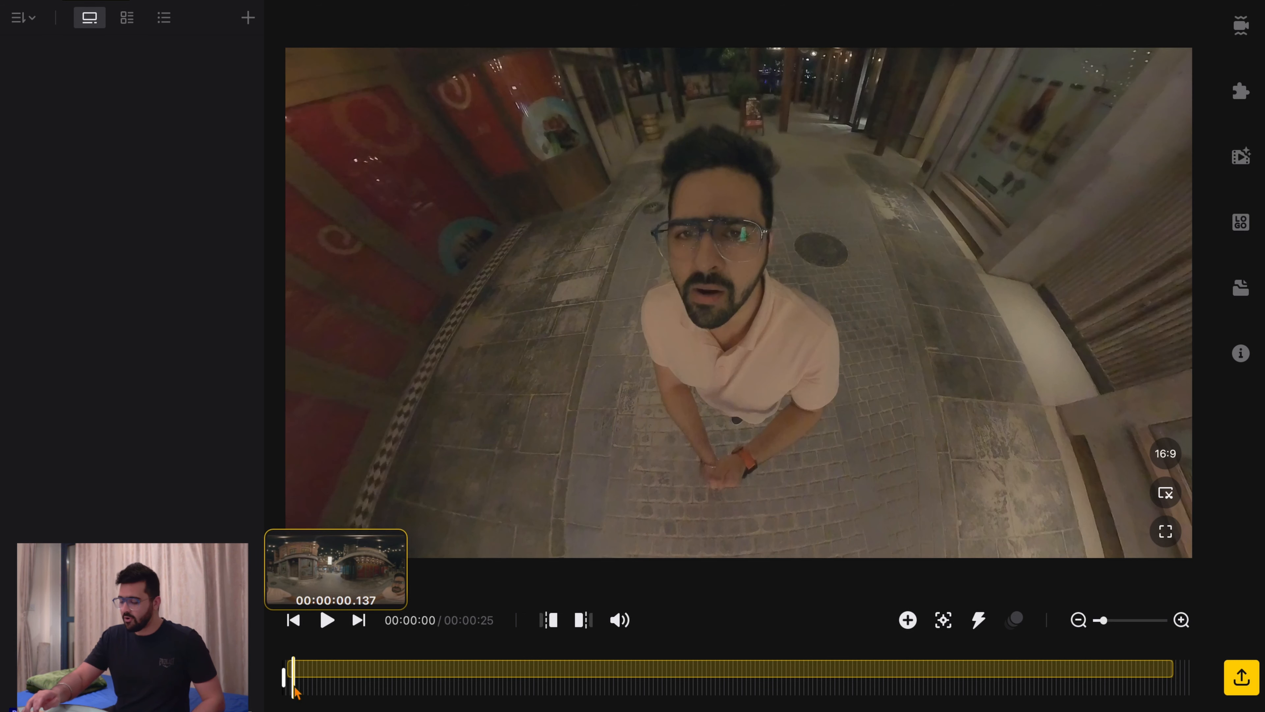
{"action": "left_click_drag", "start_coordinate": [293, 681], "coordinate": [267, 686]}
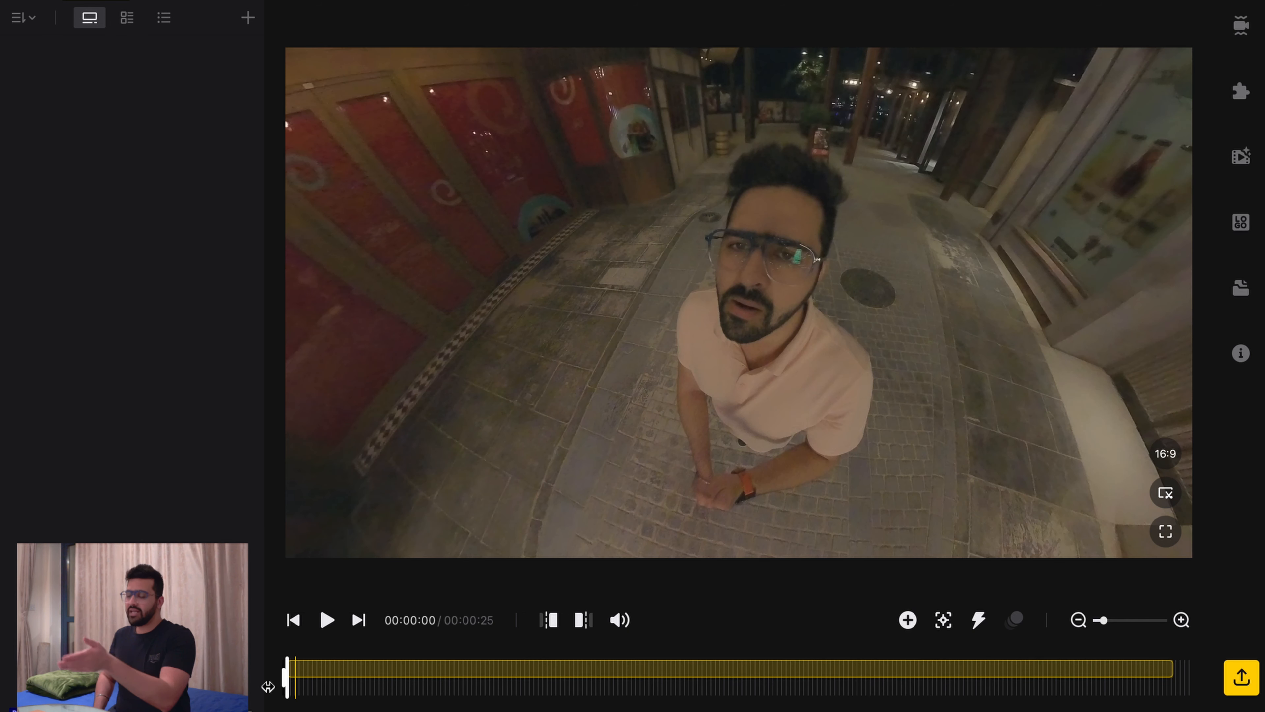
{"action": "key", "text": "space"}
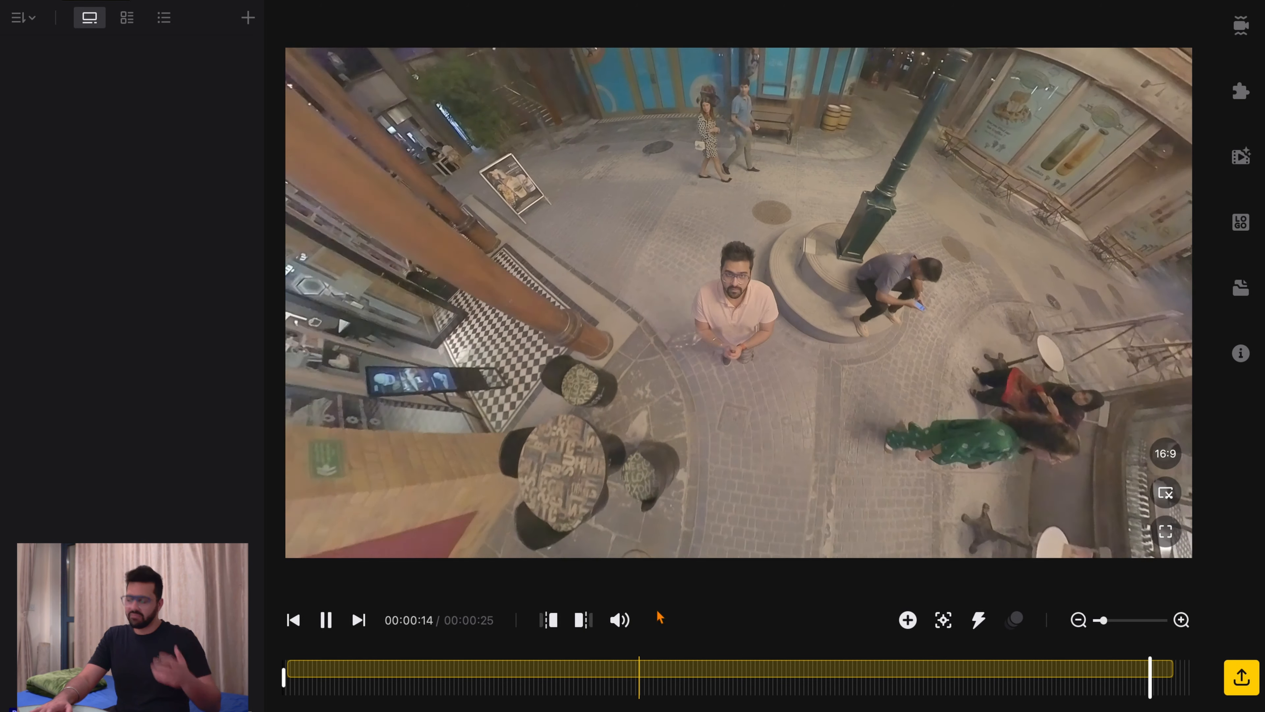
{"action": "key", "text": "space"}
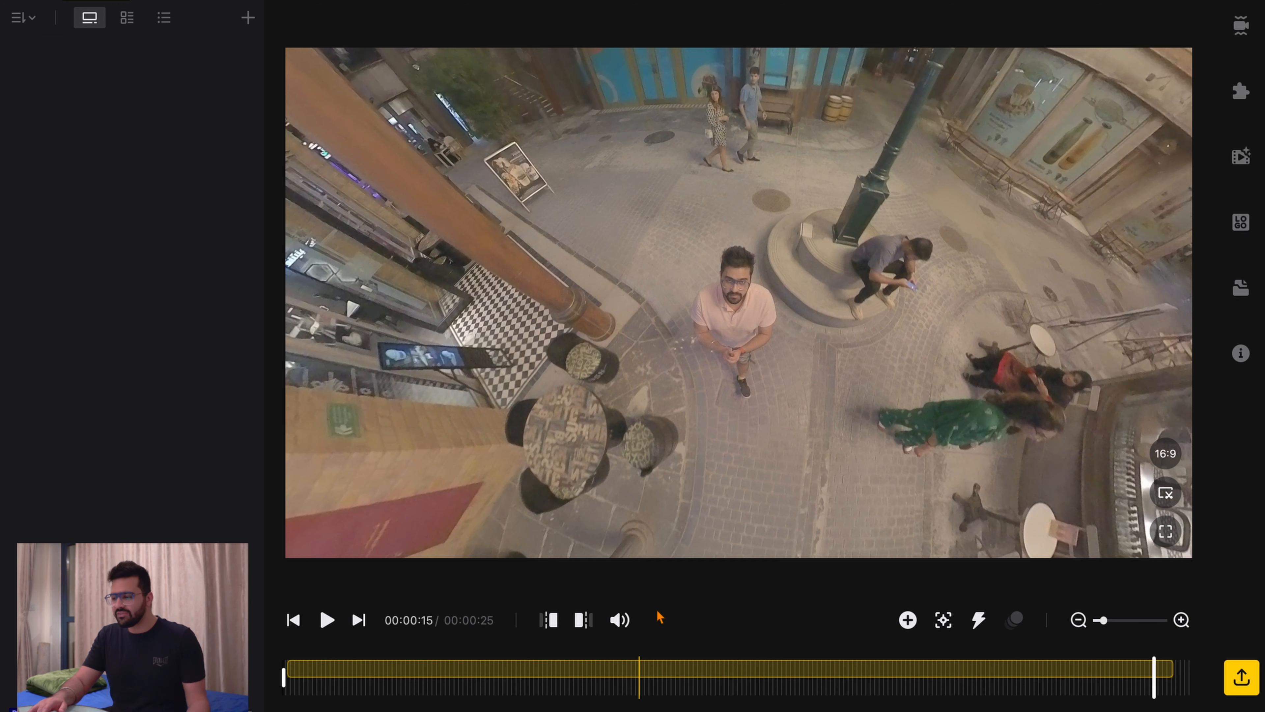
{"action": "key", "text": "space"}
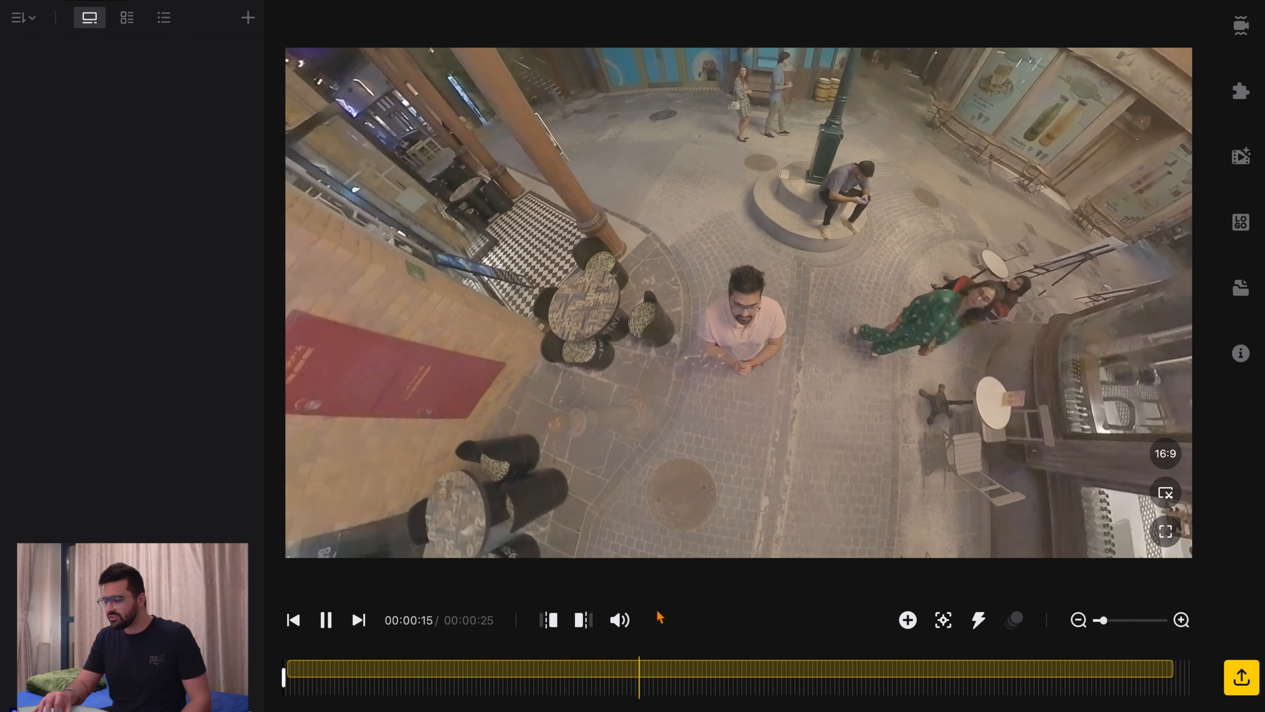
{"action": "key", "text": "space"}
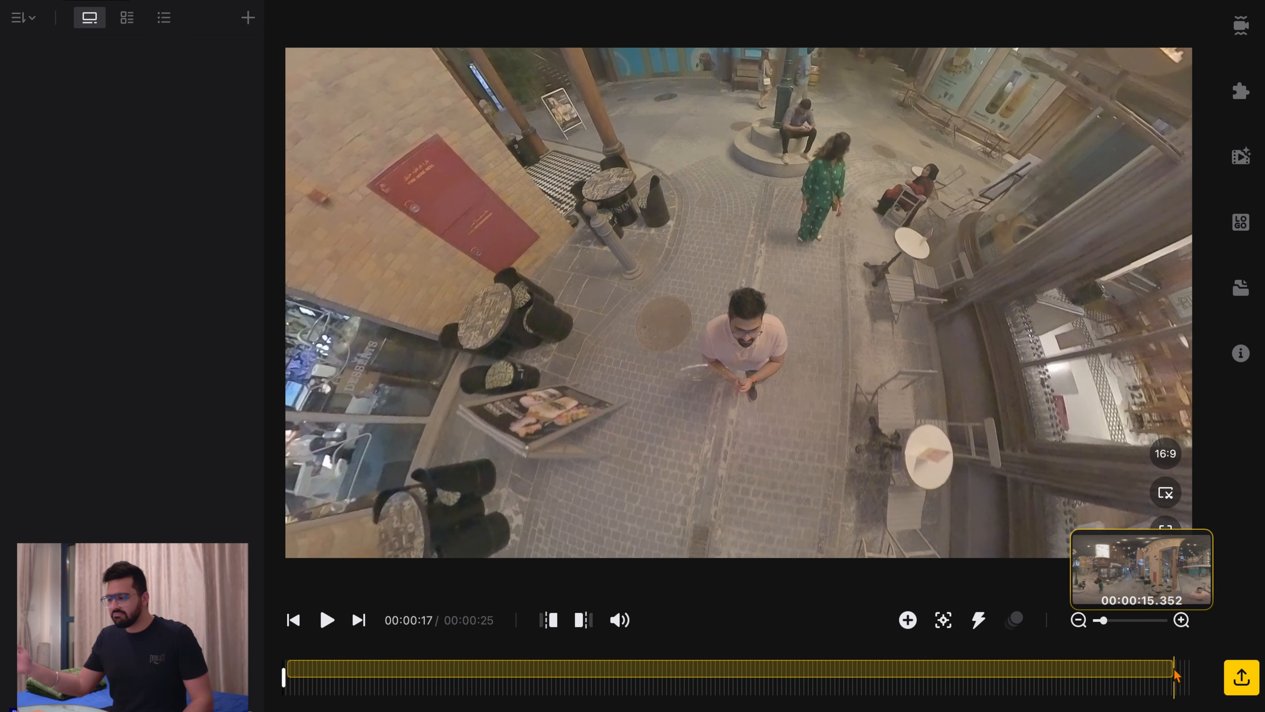
Add a keyframe at about 20 seconds and another just after the tracked section ends at about 15 seconds.
{"action": "left_click", "coordinate": [1174, 670]}
{"action": "scroll", "coordinate": [1174, 670], "scroll_direction": "right", "scroll_amount": 8}
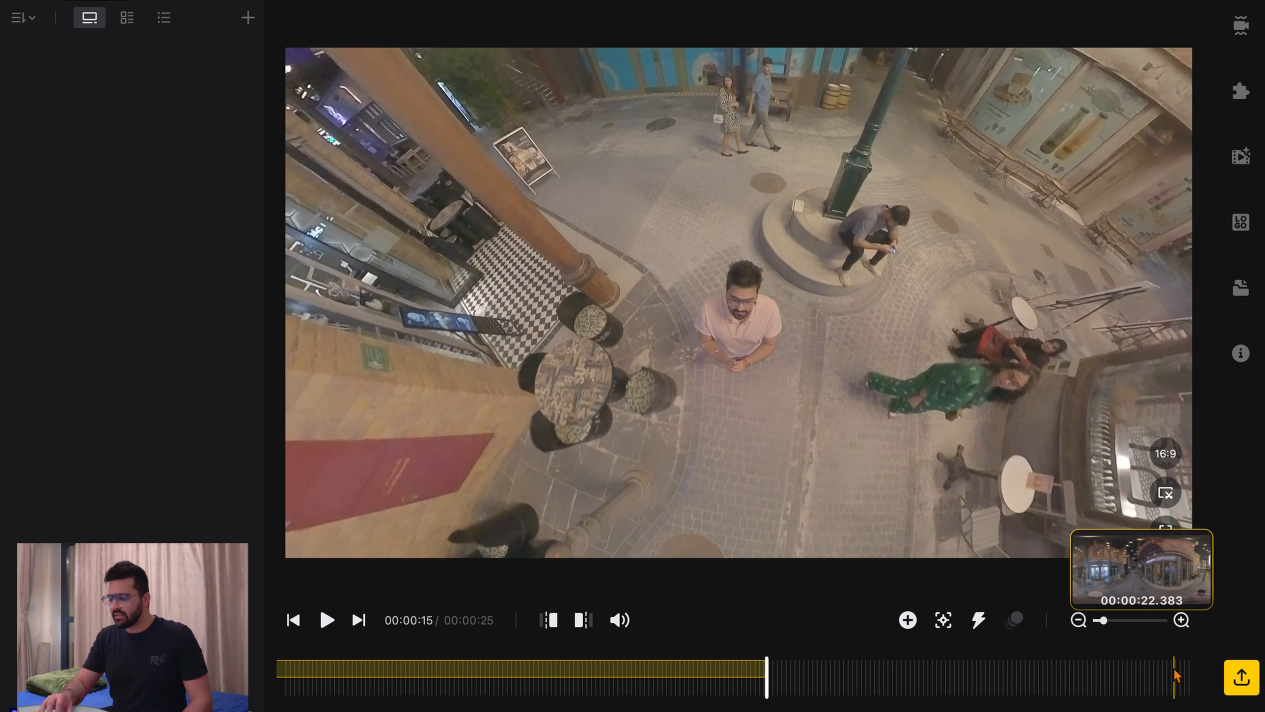
{"action": "left_click", "coordinate": [1077, 679]}
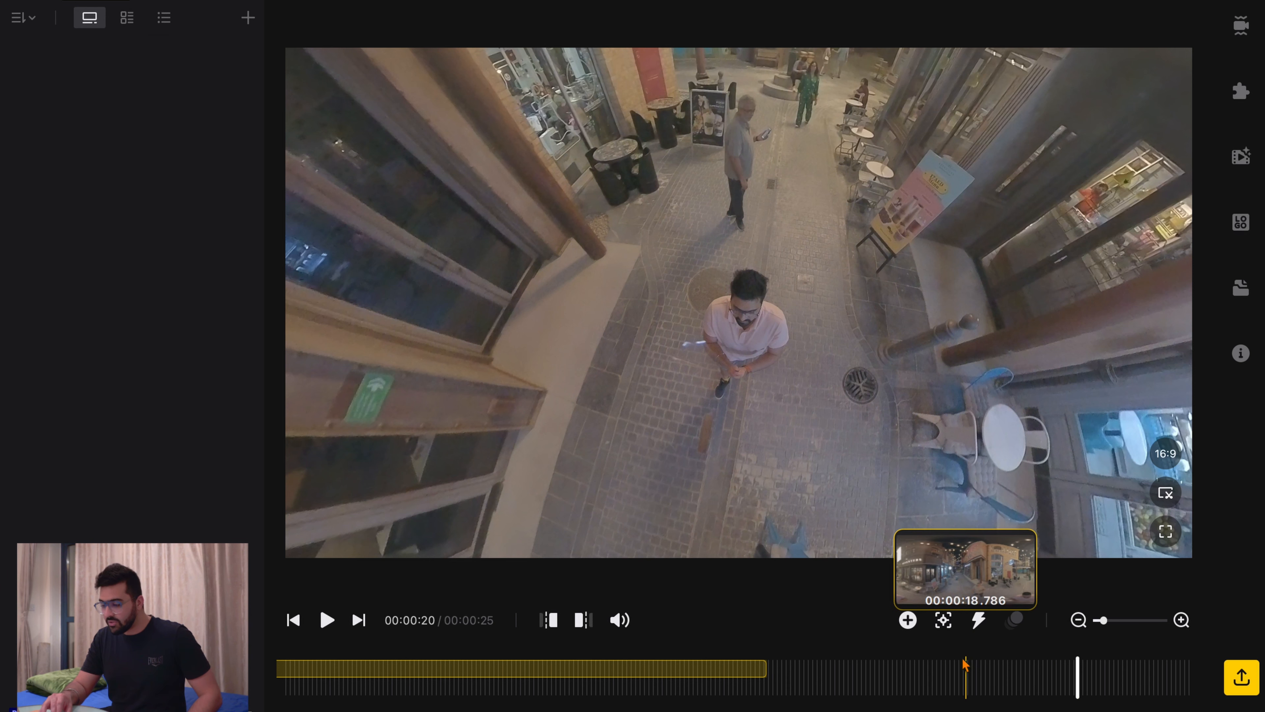
{"action": "left_click", "coordinate": [907, 620]}
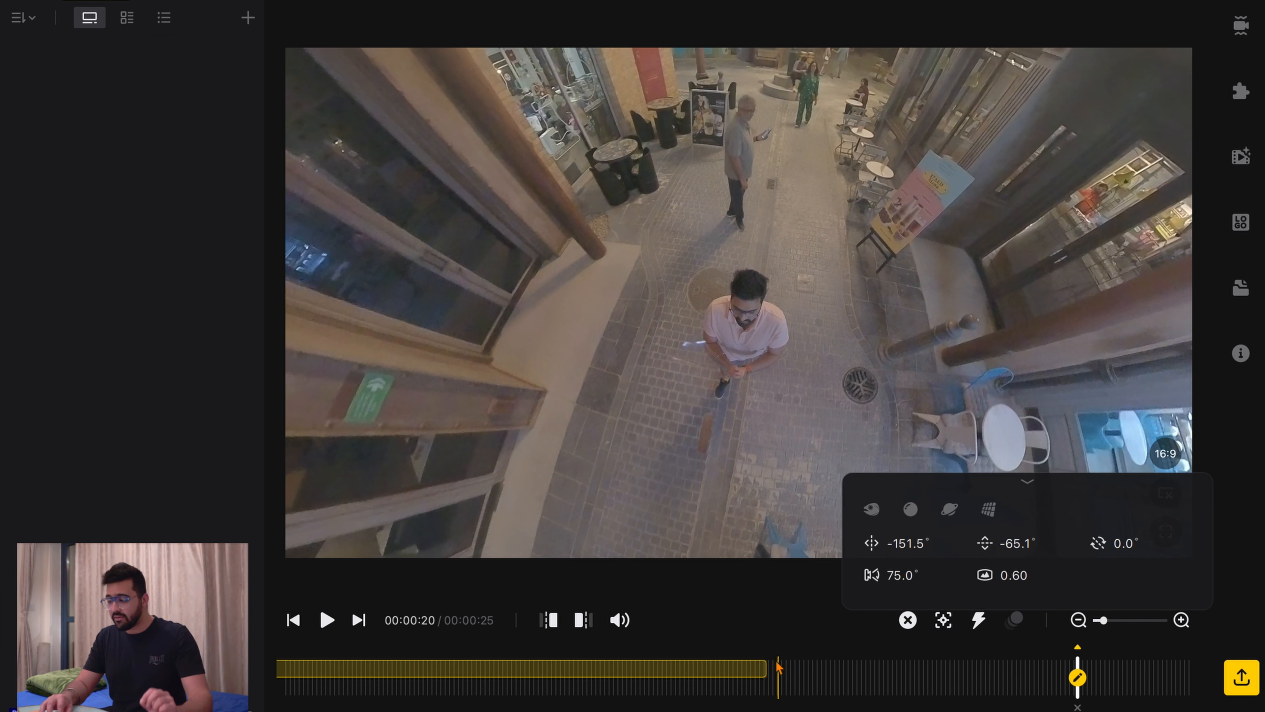
{"action": "left_click", "coordinate": [770, 670]}
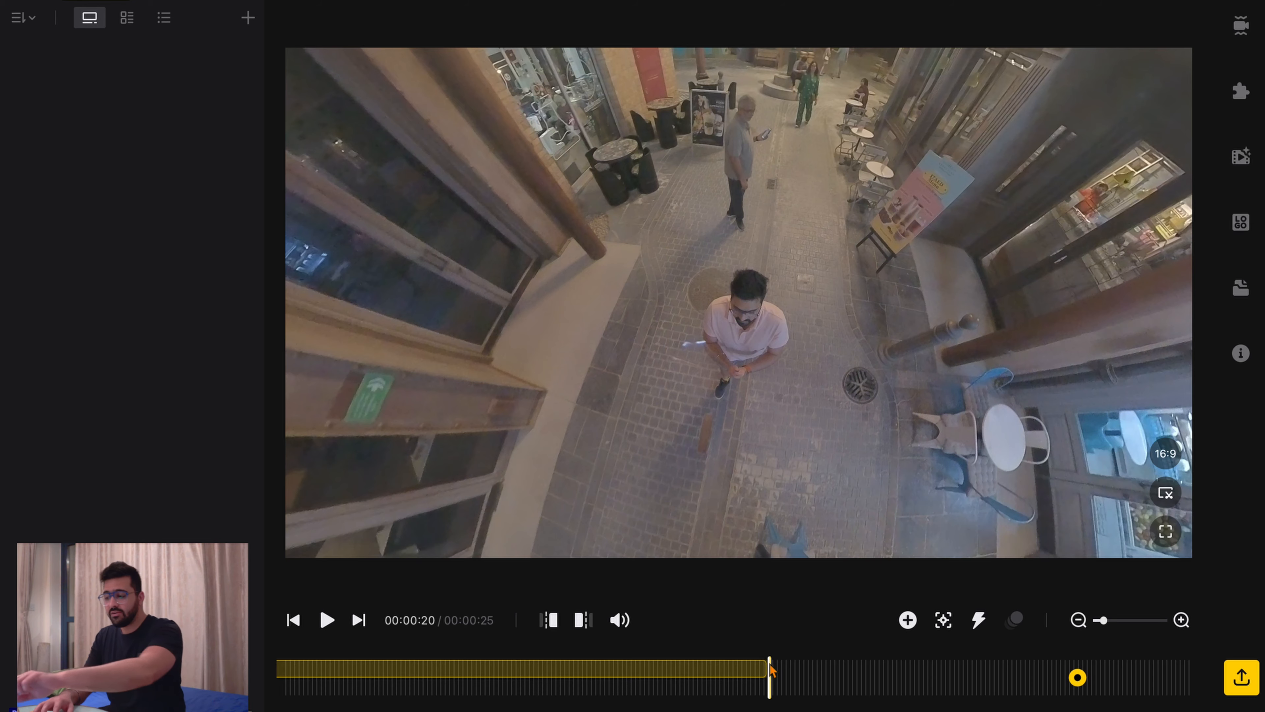
{"action": "left_click", "coordinate": [907, 620]}
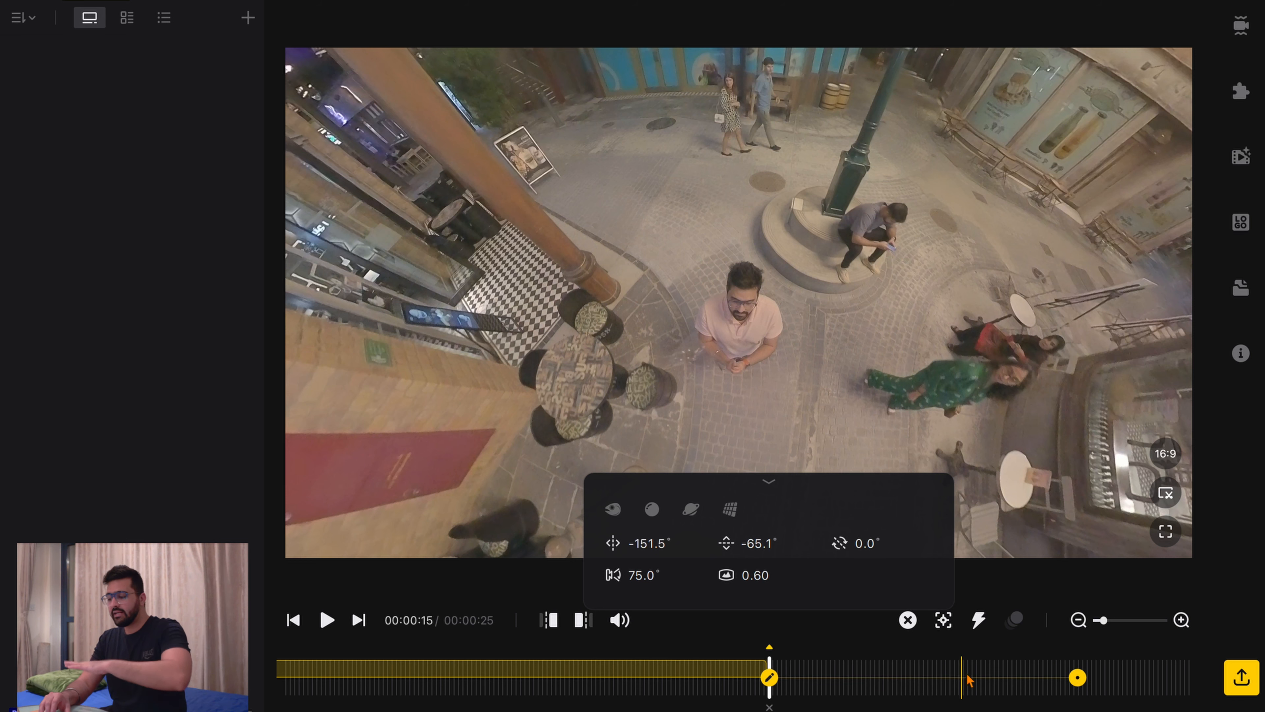
Reframe the 20-second keyframe to look straight down the street, with pan about 8.3° and tilt about 2.6°.
{"action": "left_click", "coordinate": [1077, 679]}
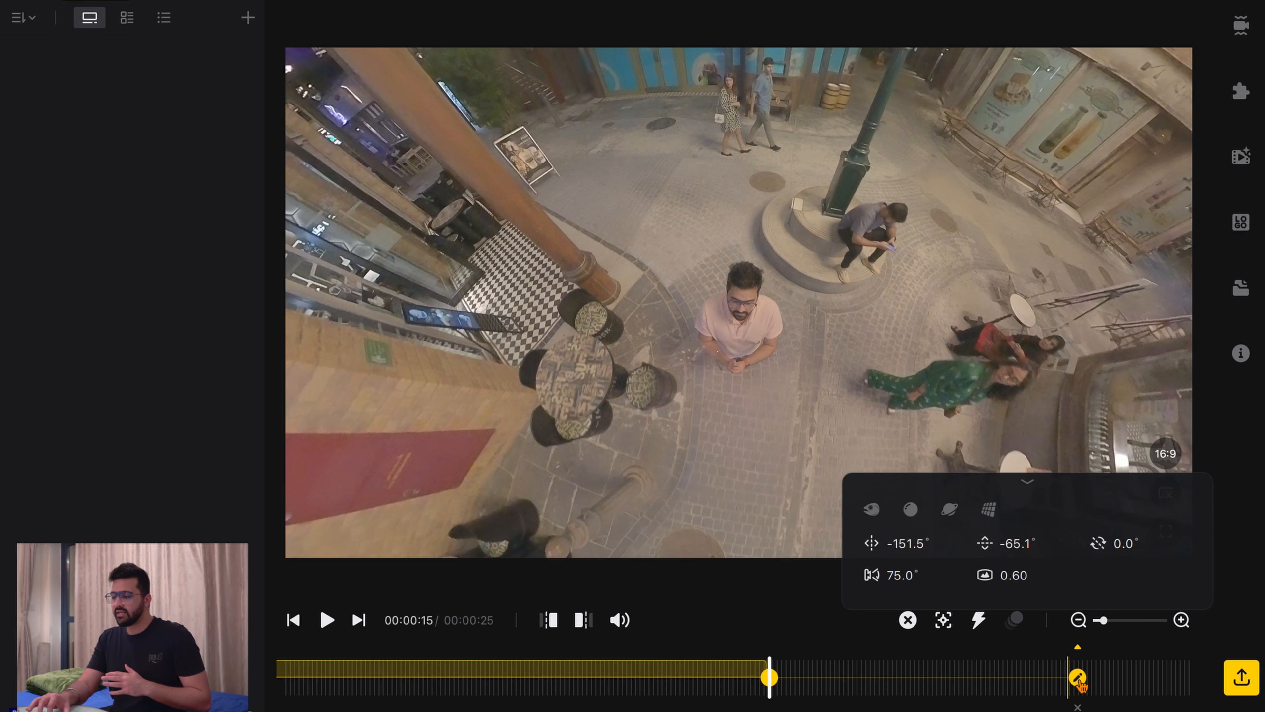
{"action": "left_click_drag", "start_coordinate": [707, 366], "coordinate": [867, 215]}
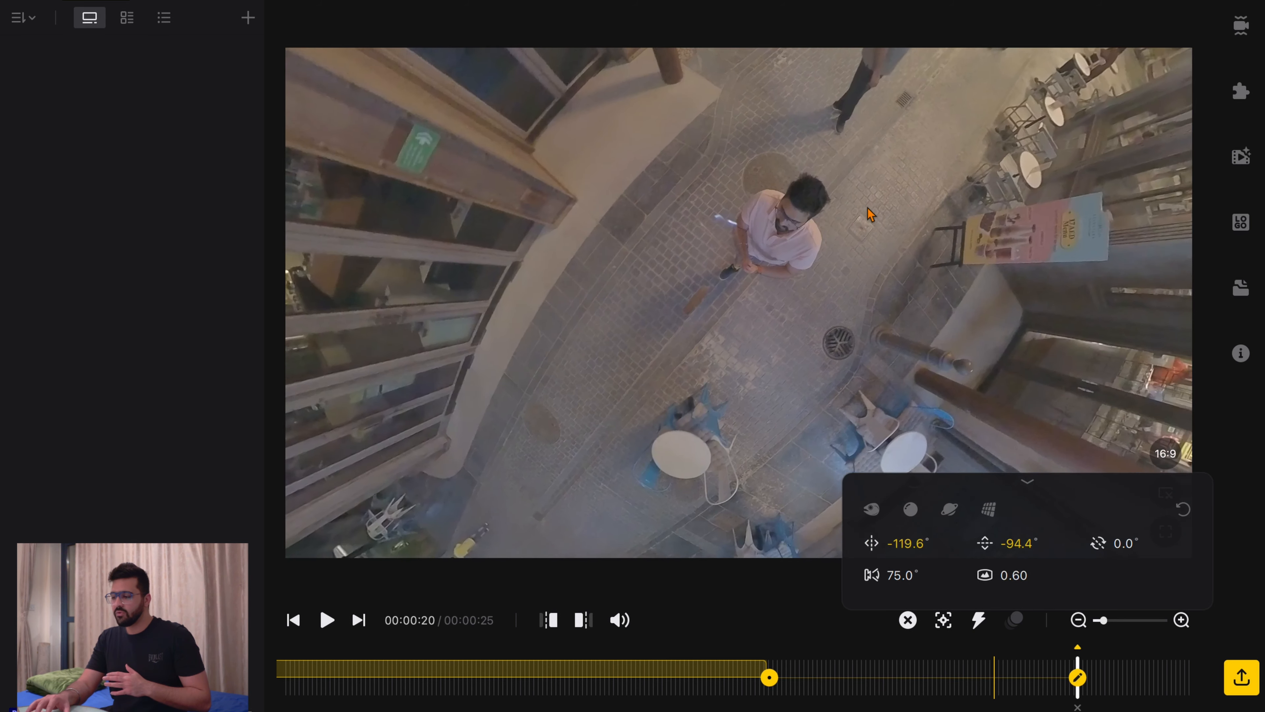
{"action": "left_click_drag", "start_coordinate": [728, 254], "coordinate": [995, 452]}
{"action": "left_click_drag", "start_coordinate": [518, 265], "coordinate": [1046, 430]}
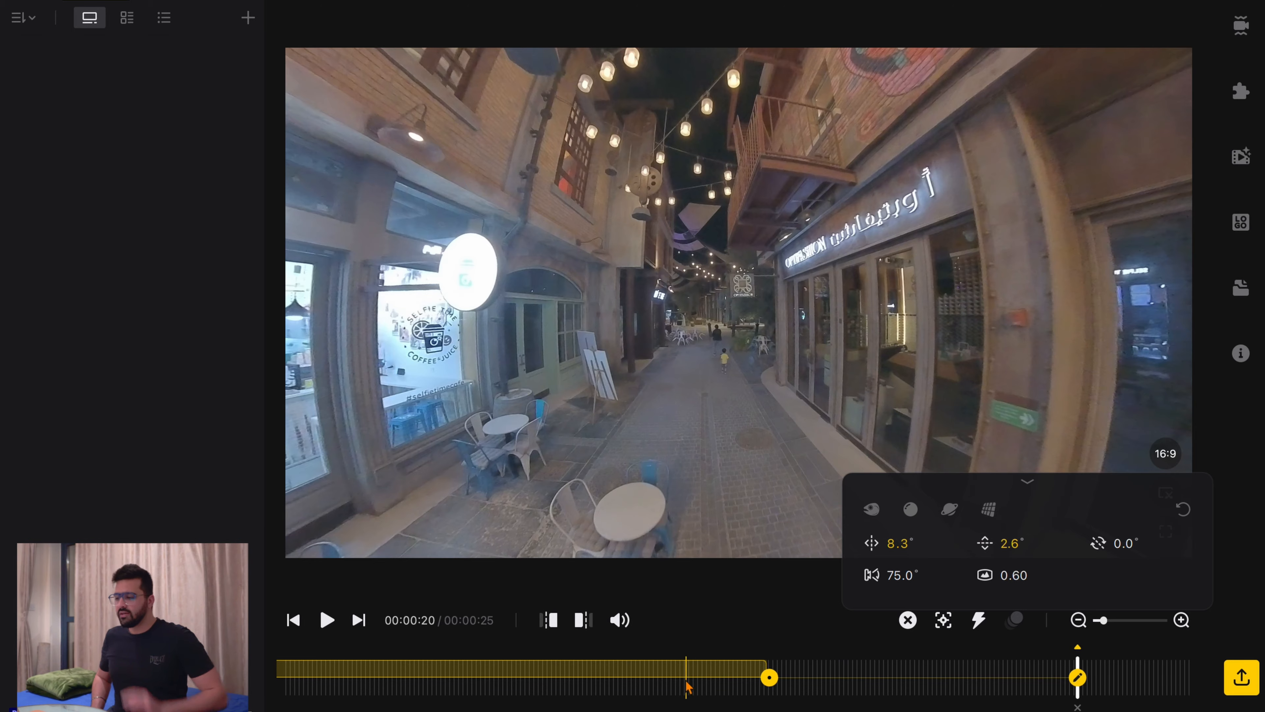
Play back the transition from the tracked section to the street view and trim the clip's end just past the 20-second keyframe.
{"action": "left_click", "coordinate": [622, 687]}
{"action": "key", "text": "space"}
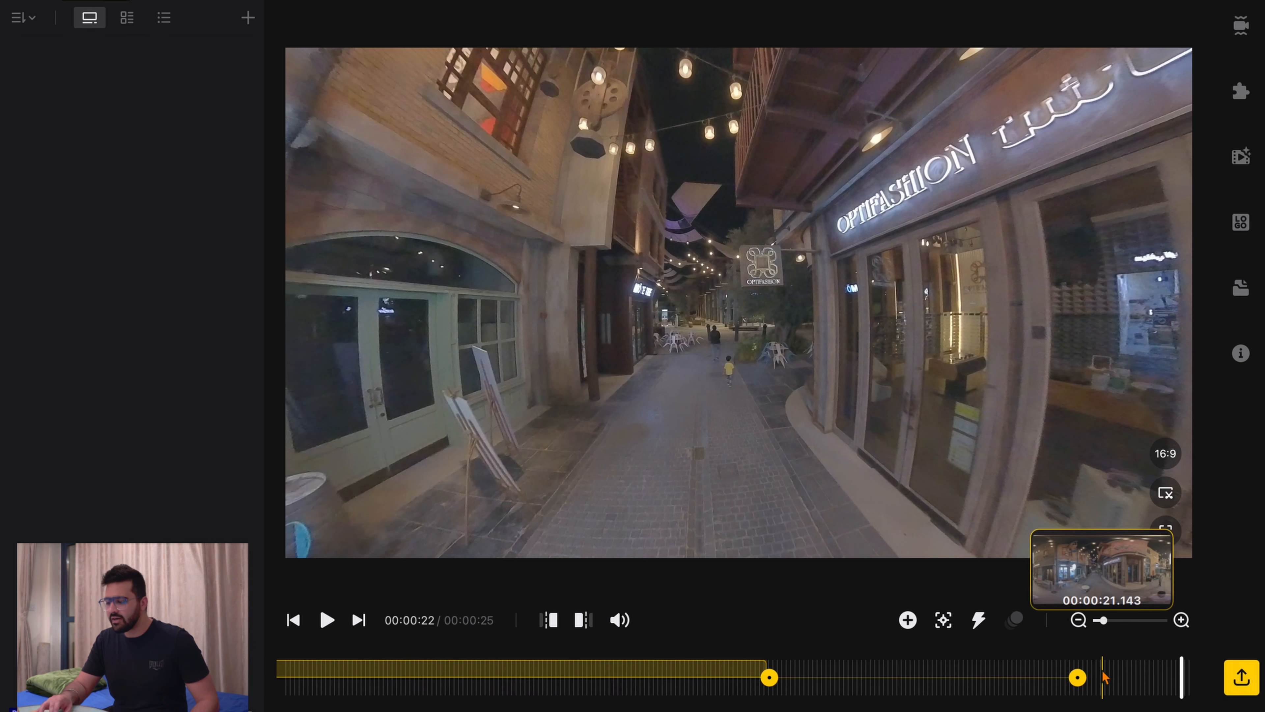
{"action": "left_click", "coordinate": [1091, 677]}
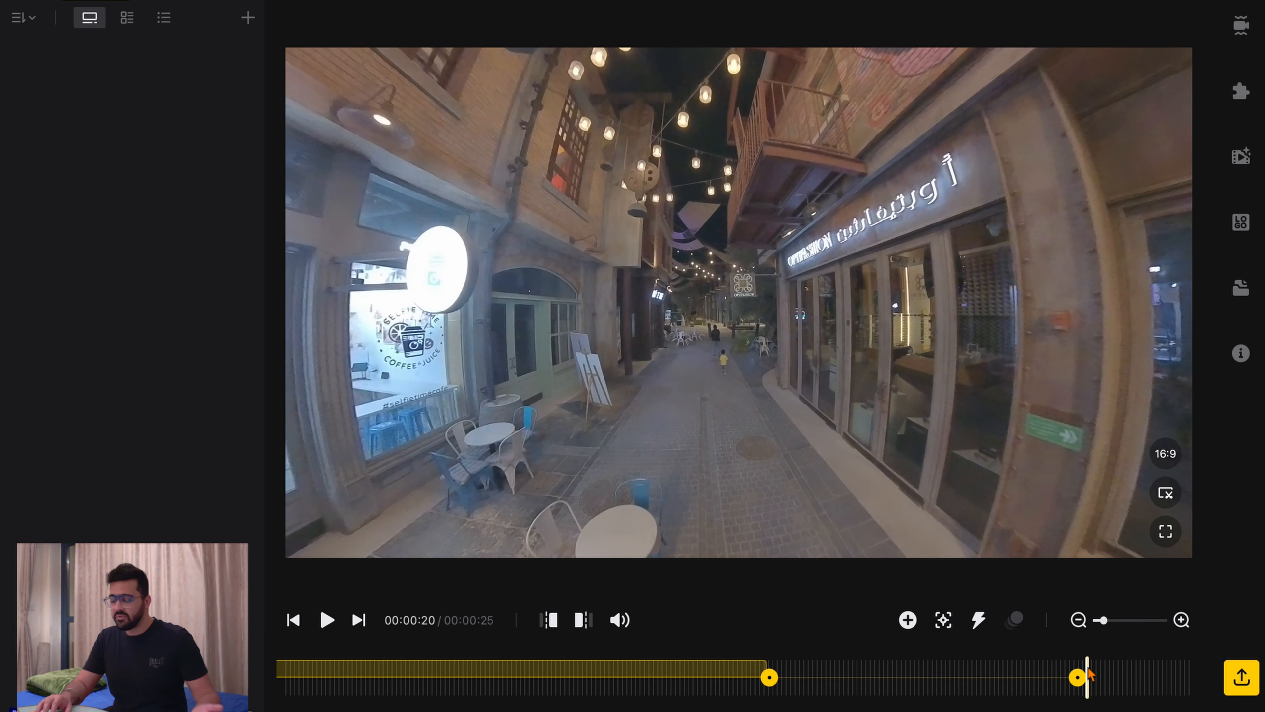
{"action": "left_click", "coordinate": [586, 620]}
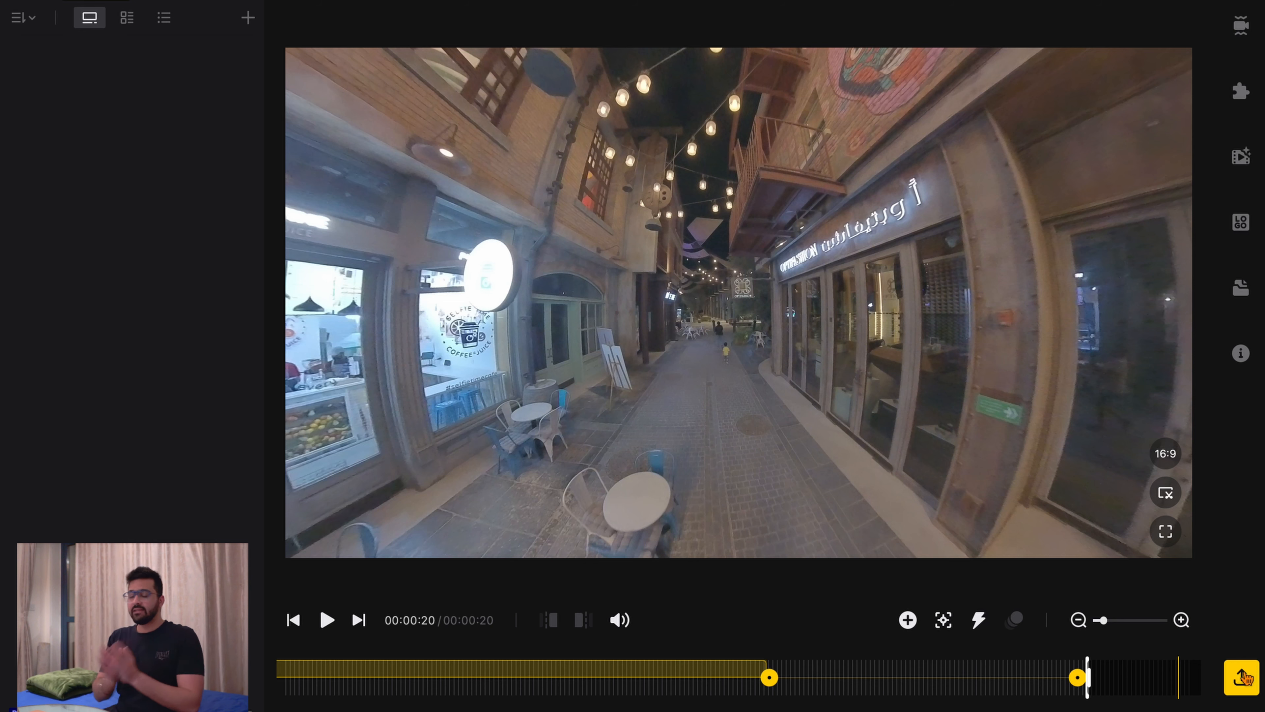
Open the video export settings and set the flat video's resolution to 3840 x 2160.
{"action": "left_click", "coordinate": [1243, 677]}
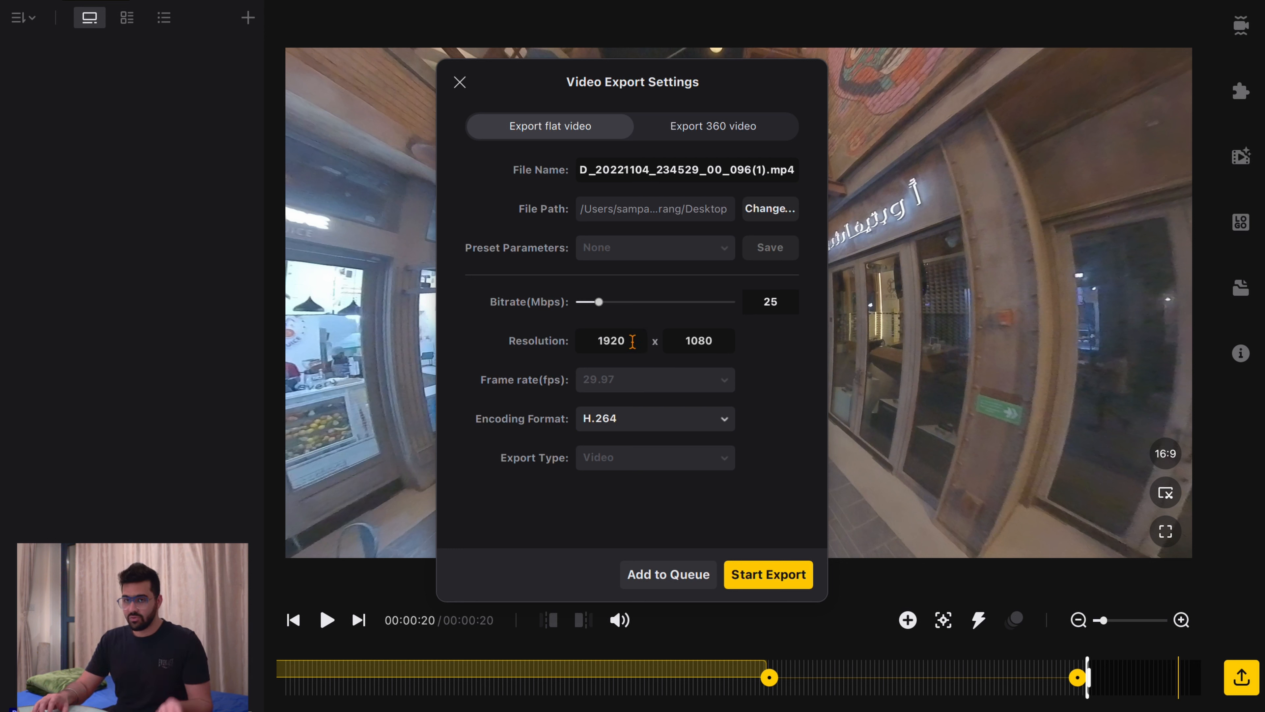
{"action": "left_click_drag", "start_coordinate": [632, 342], "coordinate": [577, 343]}
{"action": "type", "text": "3"}
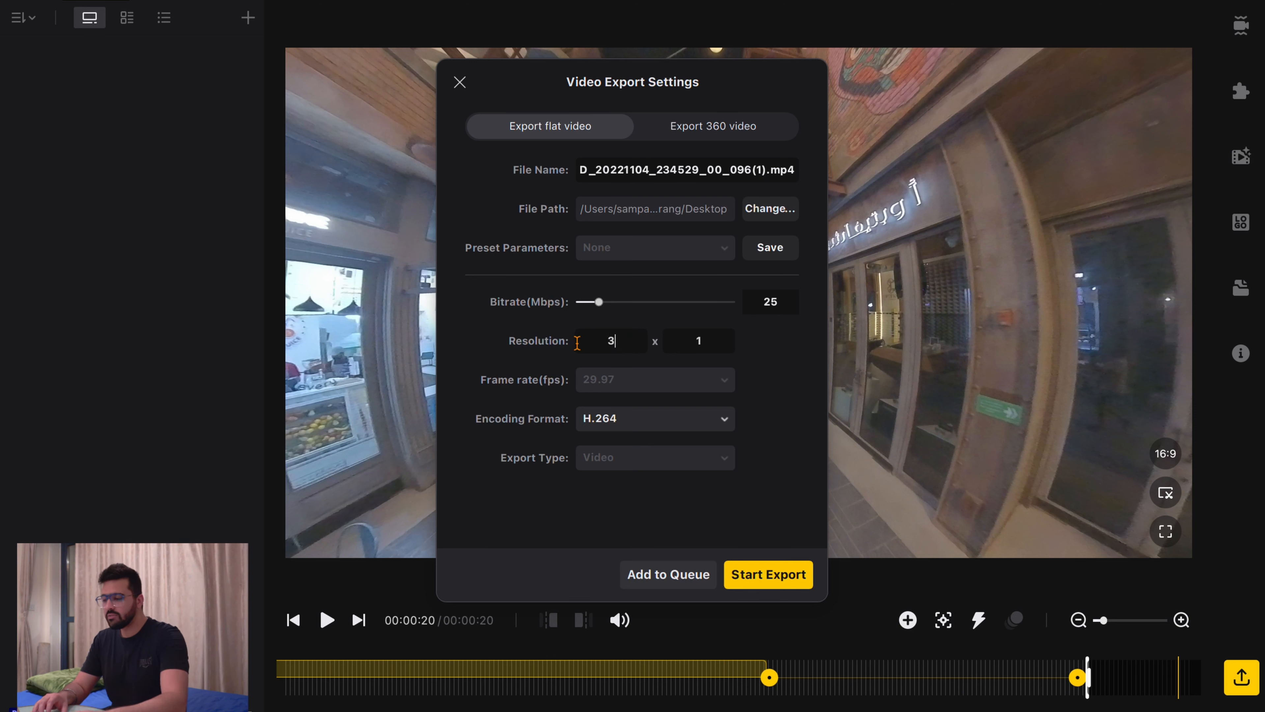
{"action": "type", "text": "840"}
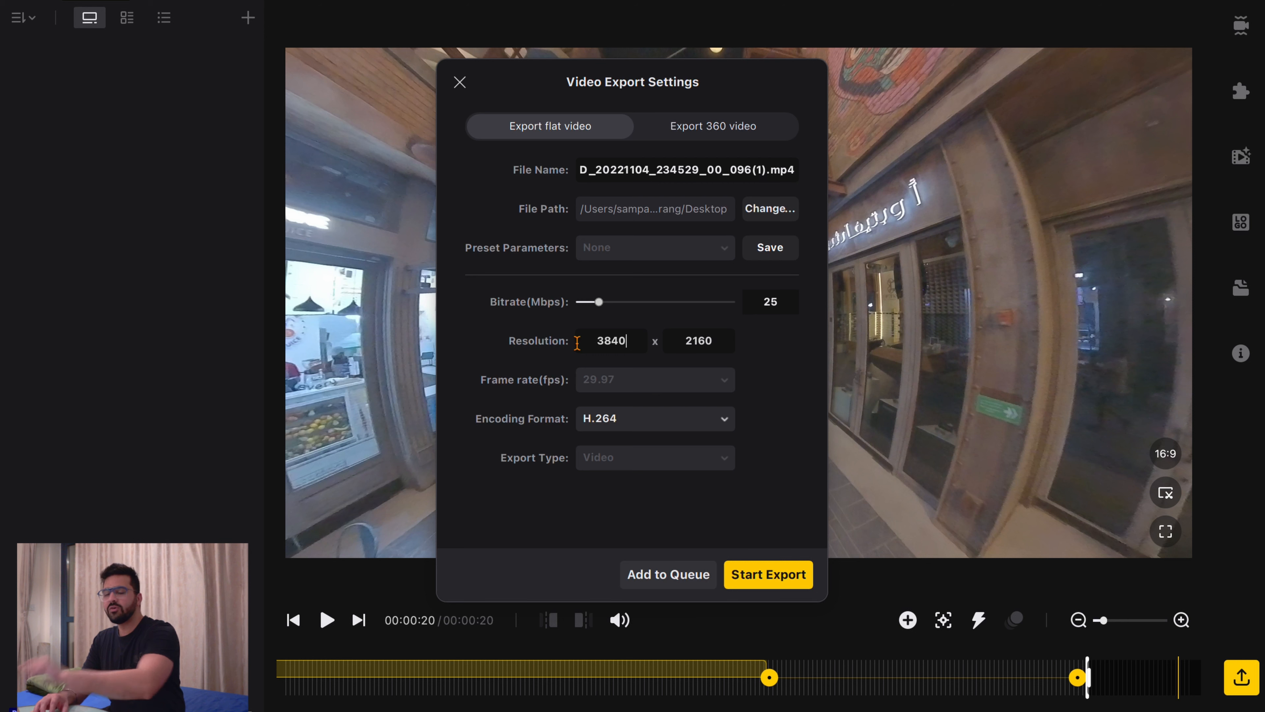